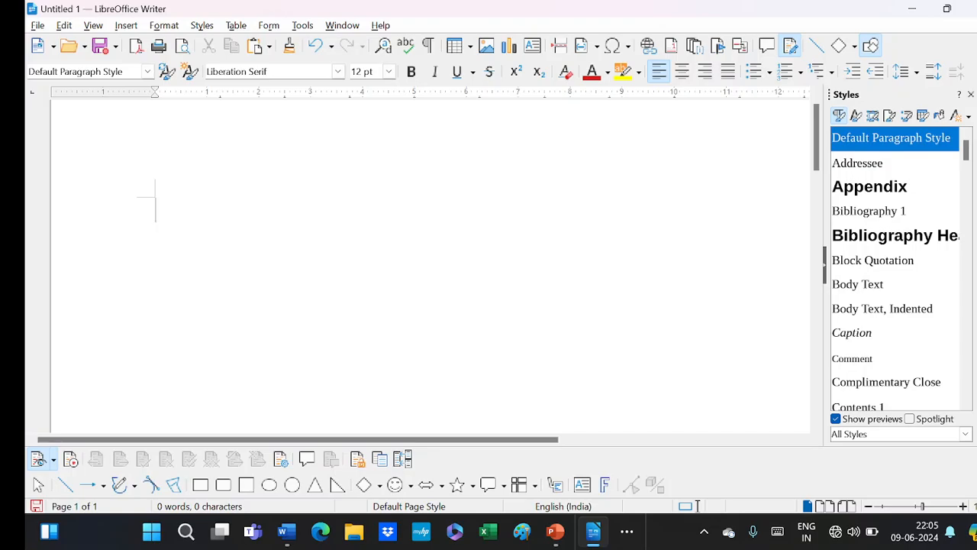
Step: Insert the dummy text paragraph from the AutoText shortcut "dt" in the blank document
{"action": "type", "text": "dt"}
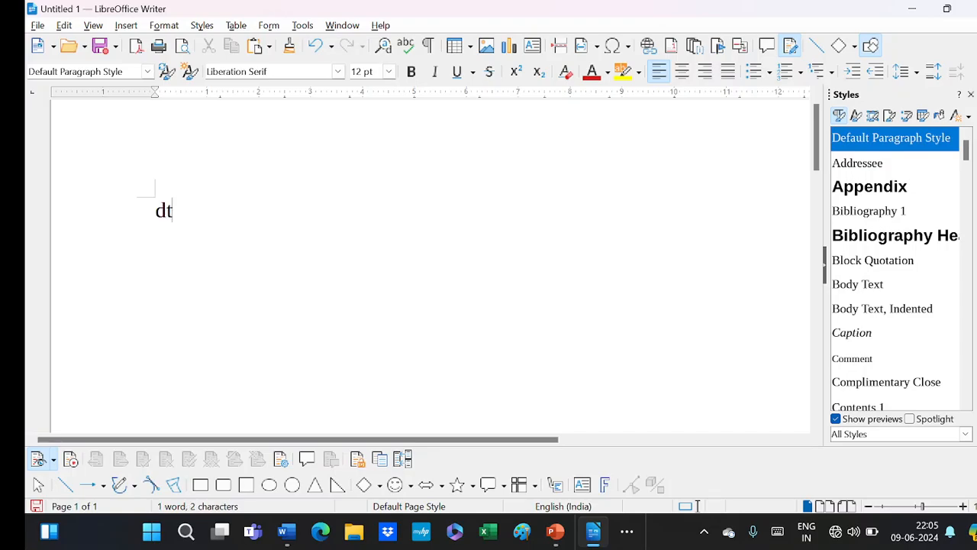
{"action": "key", "text": "F3"}
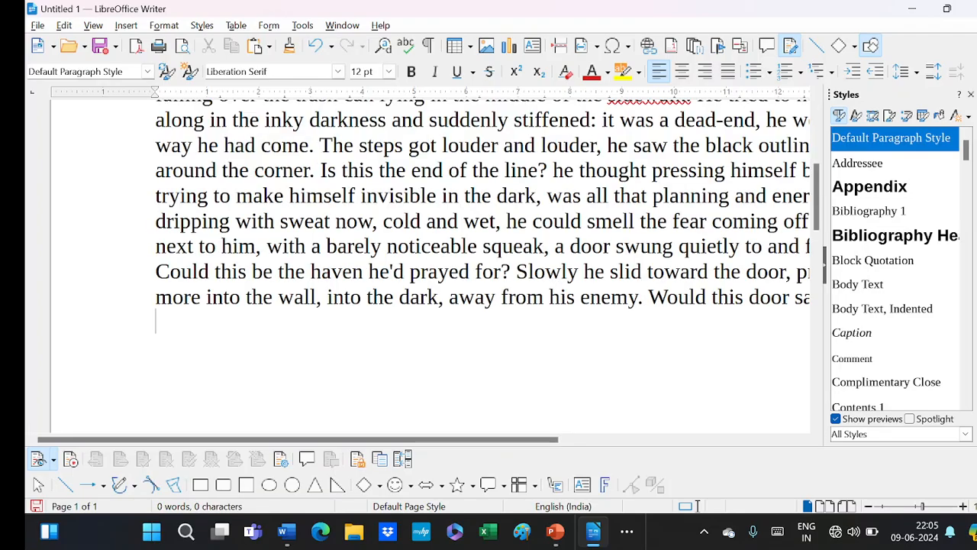
{"action": "left_click", "coordinate": [817, 96]}
{"action": "left_click", "coordinate": [817, 97]}
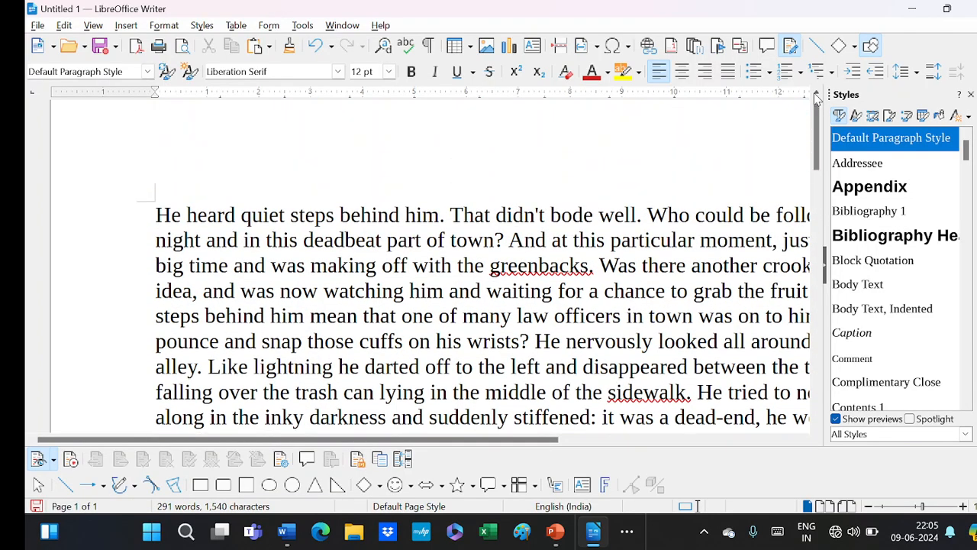
{"action": "left_click", "coordinate": [816, 428]}
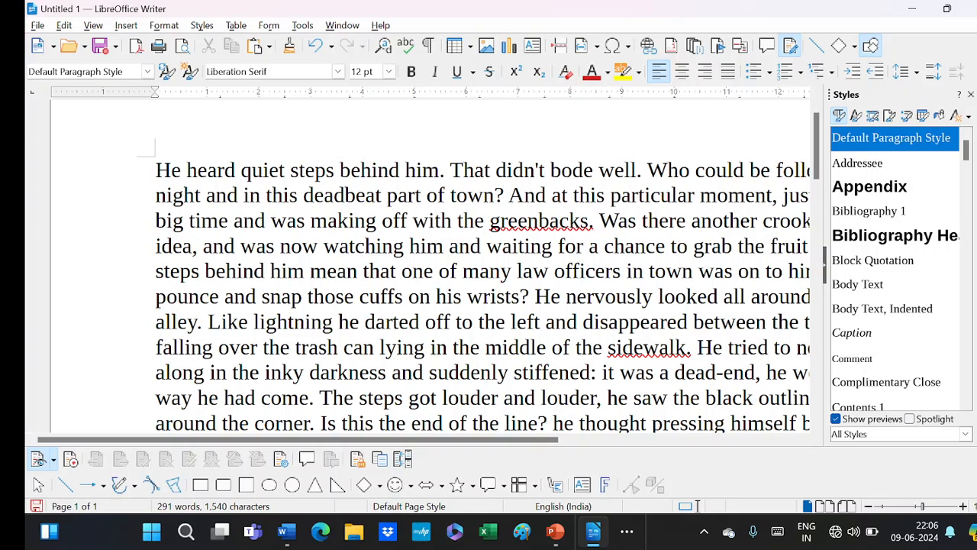
{"action": "left_click_drag", "start_coordinate": [156, 170], "coordinate": [197, 246]}
{"action": "left_click", "coordinate": [183, 196]}
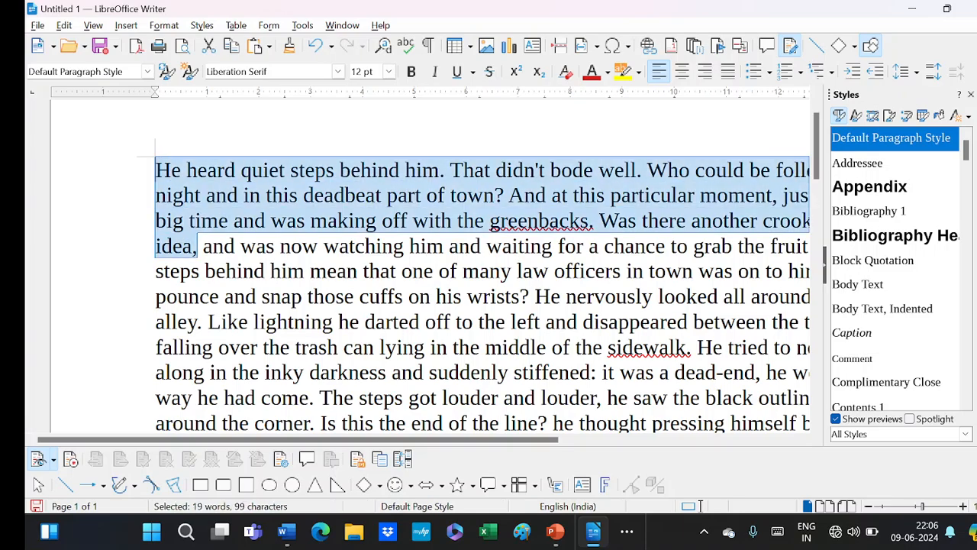
{"action": "left_click", "coordinate": [219, 296]}
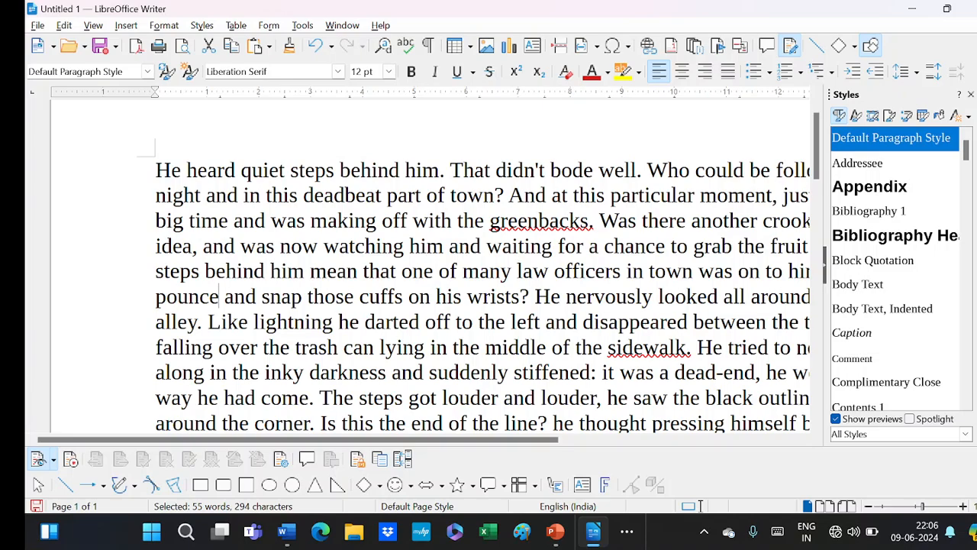
Step: Format the sentence "He heard quiet steps behind him." as bold at 13 pt
{"action": "left_click_drag", "start_coordinate": [156, 170], "coordinate": [449, 169]}
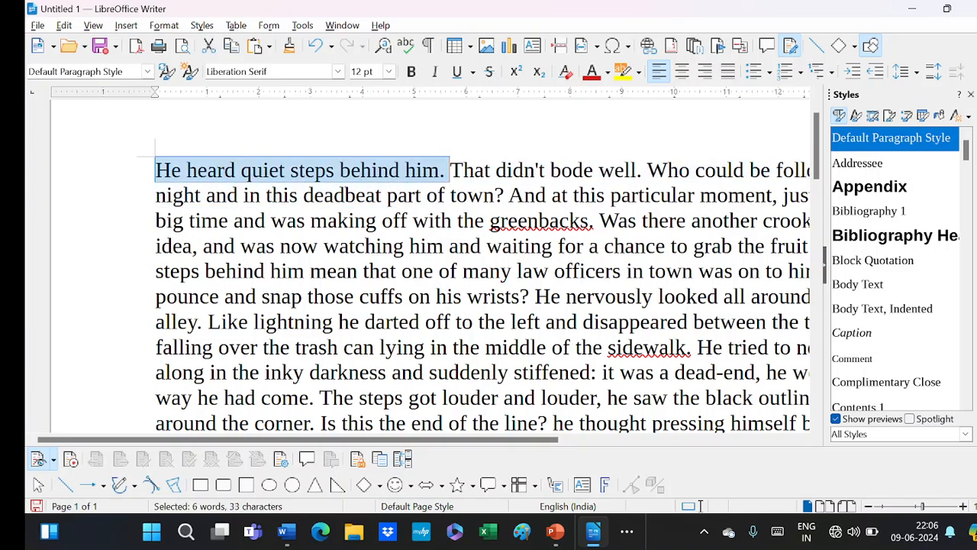
{"action": "left_click", "coordinate": [413, 73]}
{"action": "left_click", "coordinate": [389, 71]}
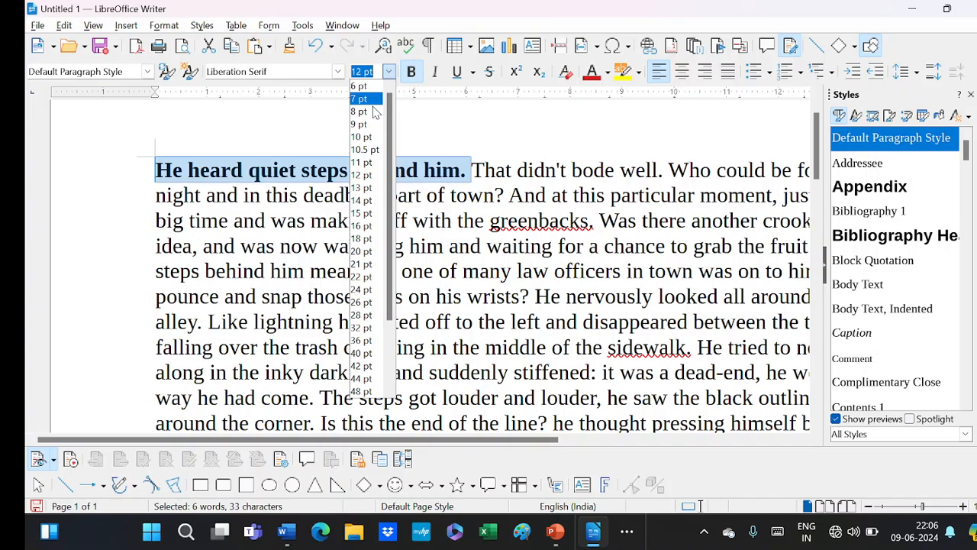
{"action": "left_click", "coordinate": [356, 191]}
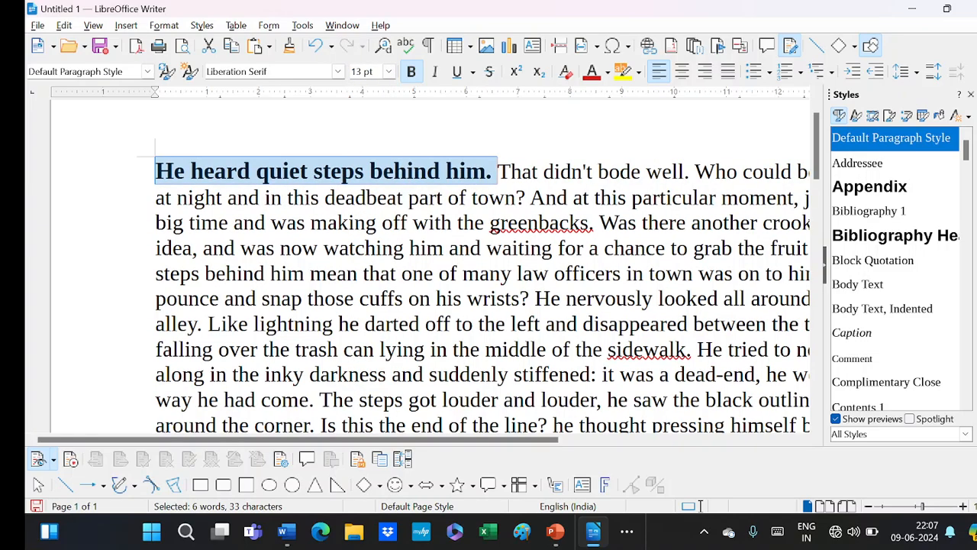
Step: Colour the first sentence blue and remove its bold formatting
{"action": "left_click", "coordinate": [613, 72]}
{"action": "left_click", "coordinate": [603, 305]}
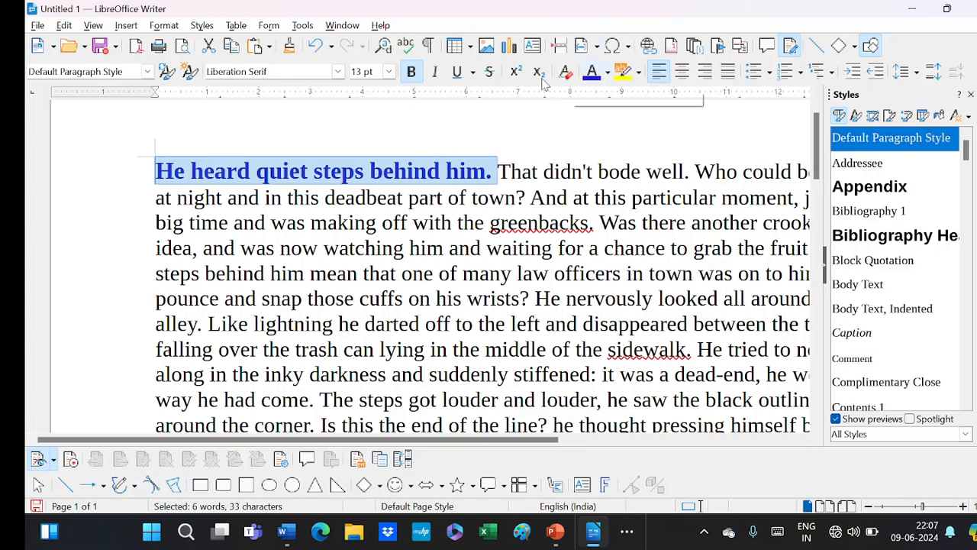
{"action": "left_click", "coordinate": [412, 71]}
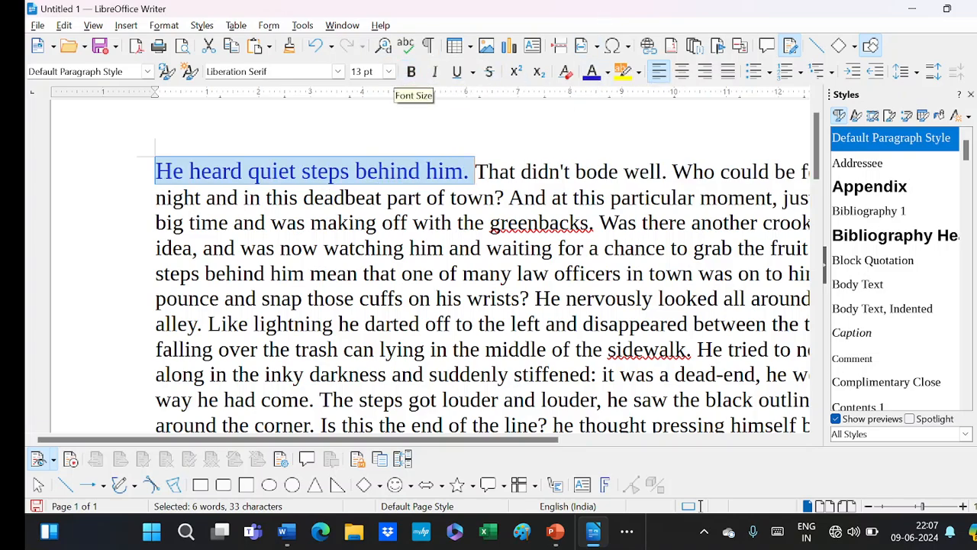
Step: Set the font of the first sentence to Kristen ITC
{"action": "left_click", "coordinate": [338, 71]}
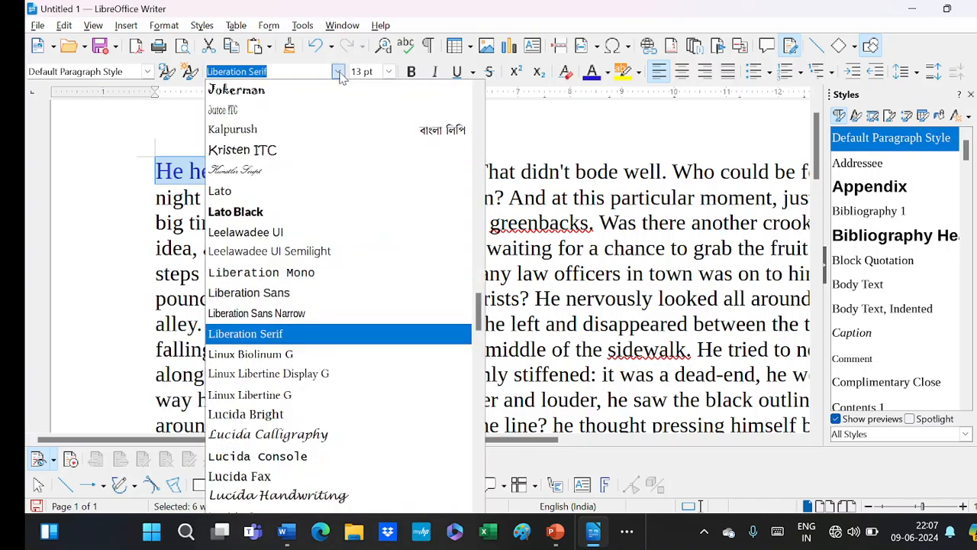
{"action": "left_click", "coordinate": [338, 71]}
{"action": "left_click", "coordinate": [338, 71]}
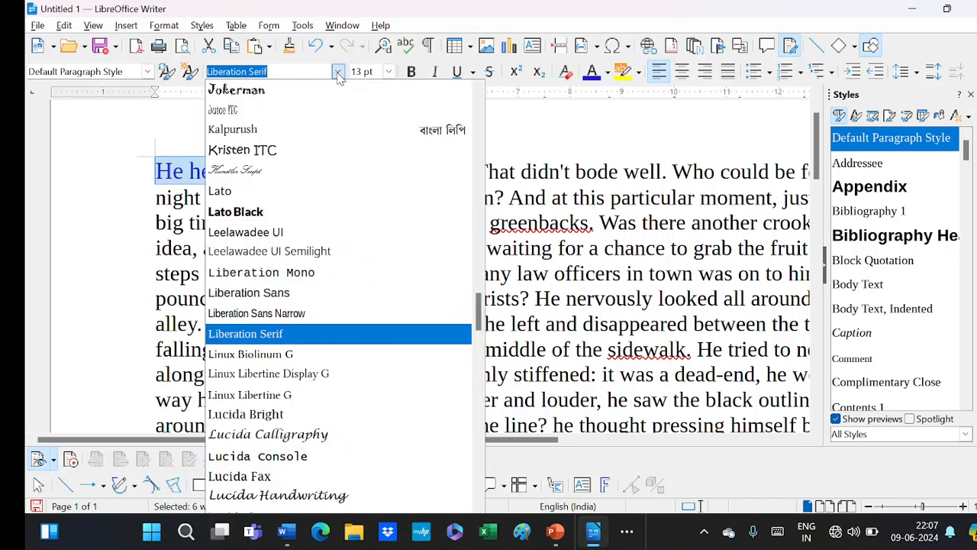
{"action": "left_click", "coordinate": [250, 151]}
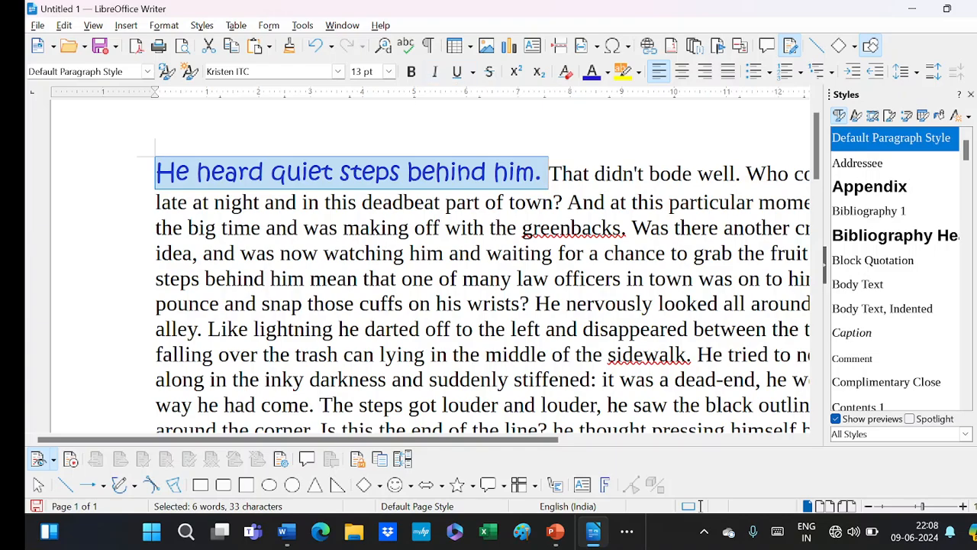
Step: Colour the word "one" in "that one of many law officers" red
{"action": "left_click_drag", "start_coordinate": [402, 279], "coordinate": [433, 279]}
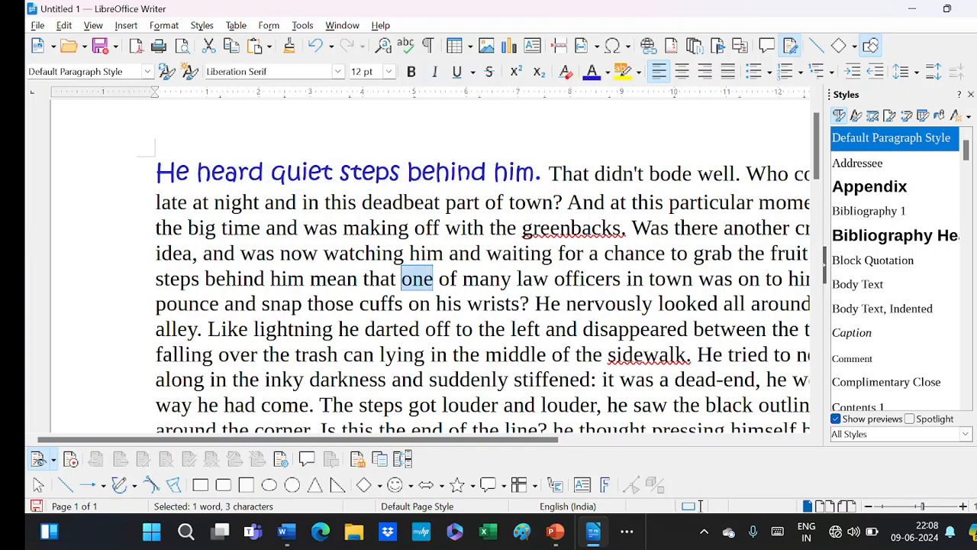
{"action": "left_click", "coordinate": [608, 73]}
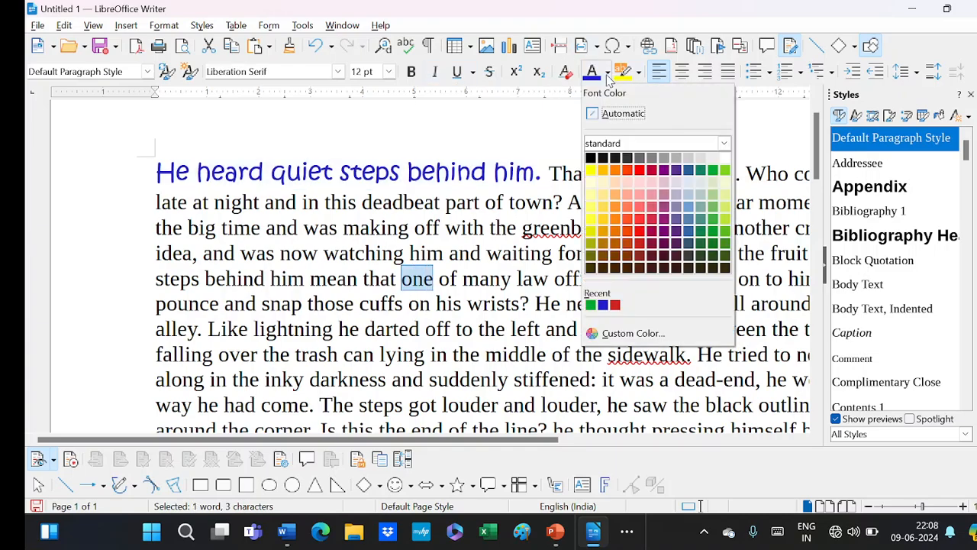
{"action": "left_click", "coordinate": [616, 306]}
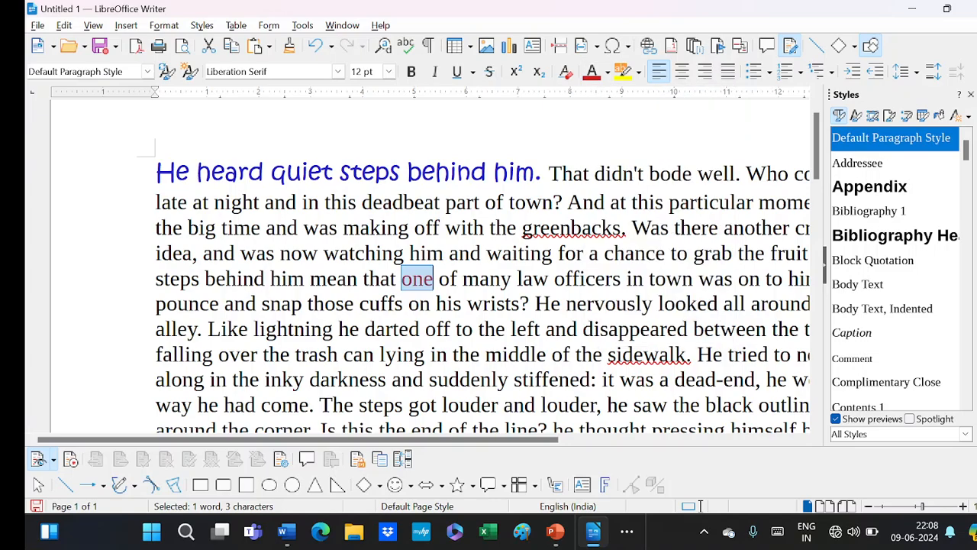
{"action": "left_click", "coordinate": [311, 328]}
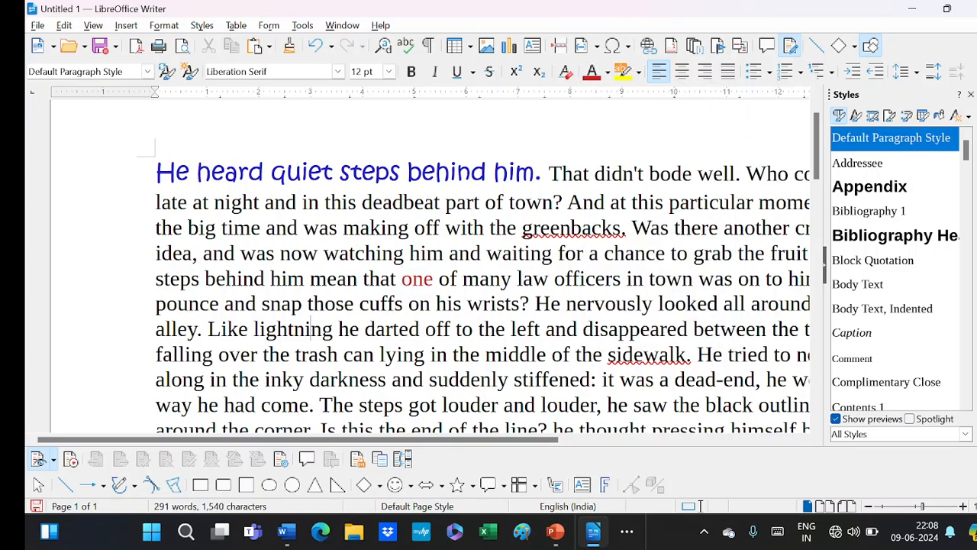
Step: Undo all the manual formatting back to the plain dummy text and clear the selection
{"action": "left_click_drag", "start_coordinate": [156, 173], "coordinate": [537, 173]}
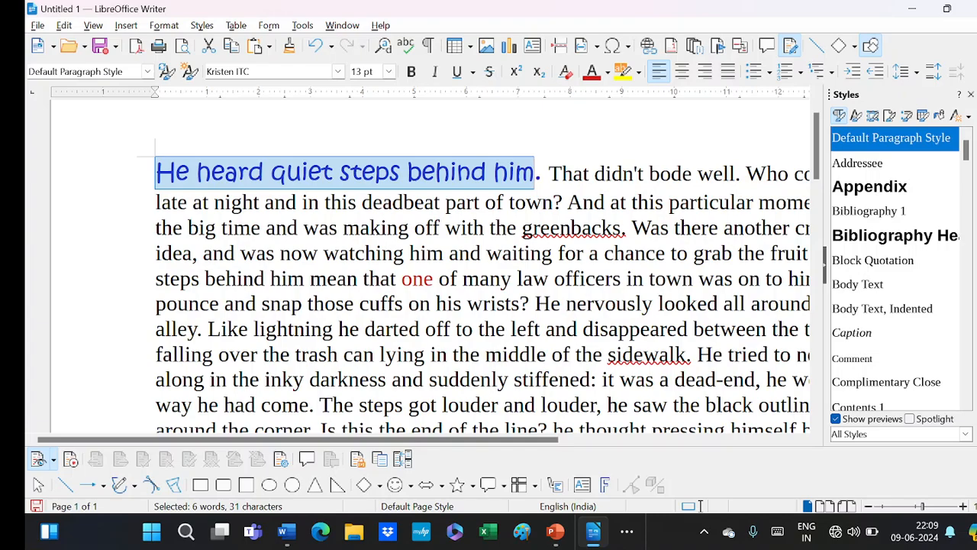
{"action": "key", "text": "ctrl+z"}
{"action": "key", "text": "ctrl+z"}
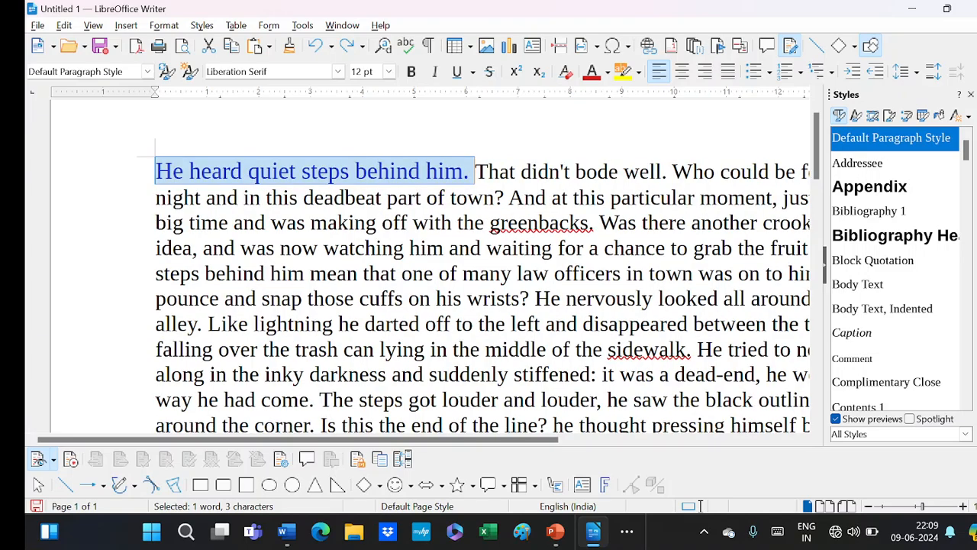
{"action": "key", "text": "ctrl+b"}
{"action": "key", "text": "ctrl+z"}
{"action": "key", "text": "ctrl+z"}
{"action": "key", "text": "ctrl+z"}
{"action": "key", "text": "ctrl+z"}
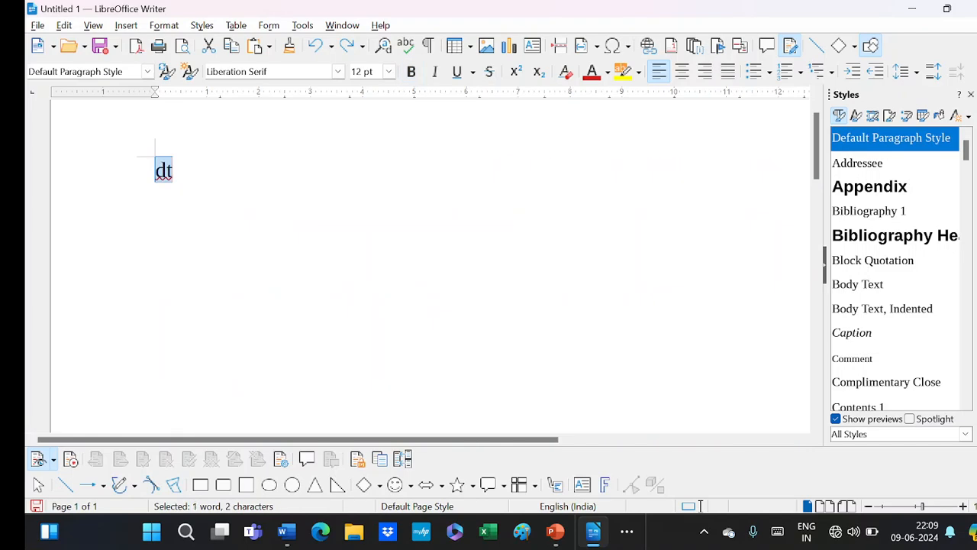
{"action": "key", "text": "ctrl+y"}
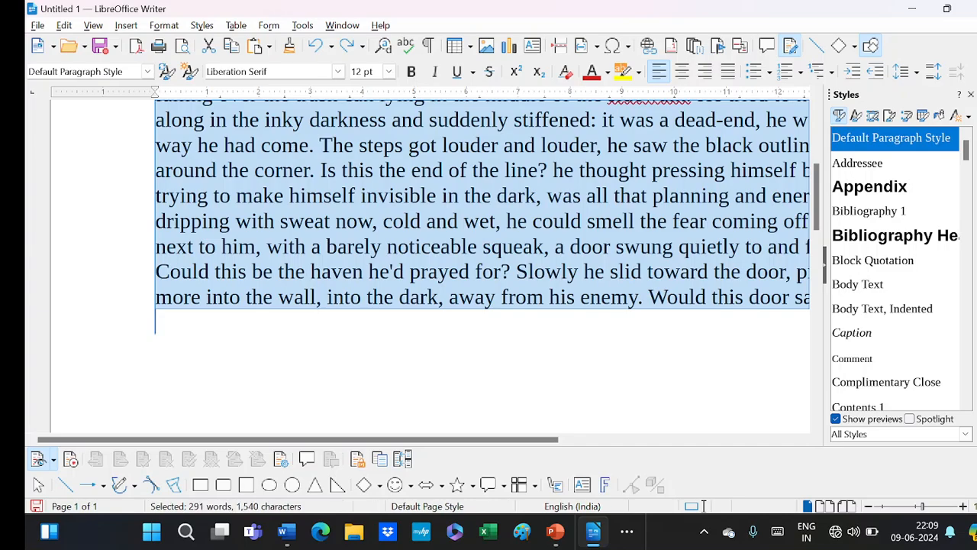
{"action": "left_click", "coordinate": [818, 105]}
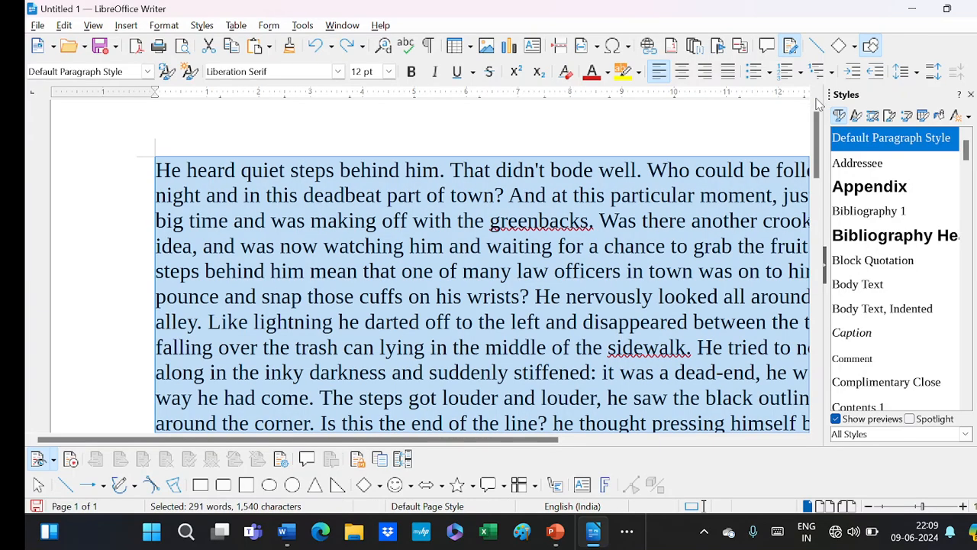
{"action": "left_click", "coordinate": [818, 105]}
{"action": "left_click", "coordinate": [716, 237]}
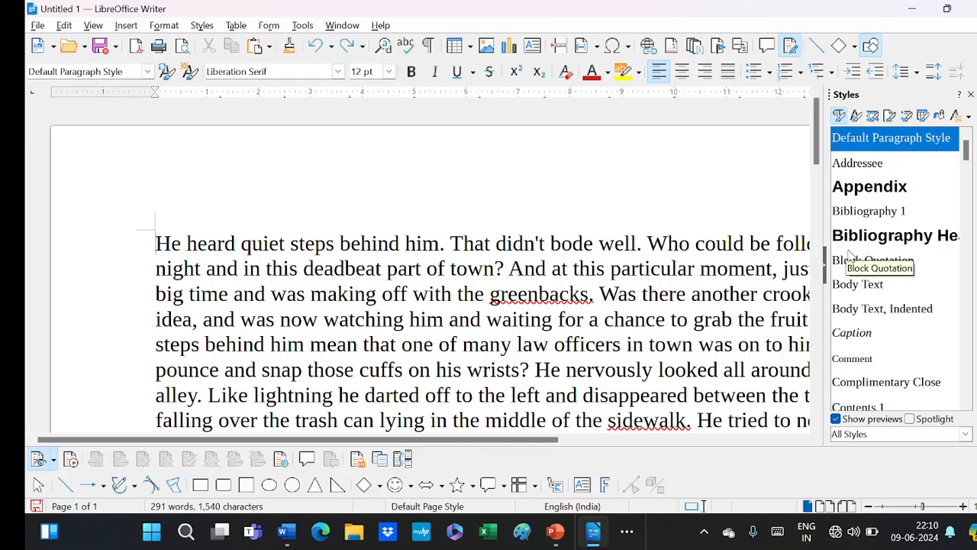
Step: Examine the available paragraph, character and page styles, including Bibliography Heading, Emphasis, Envelope and First Page
{"action": "left_click", "coordinate": [856, 116]}
{"action": "left_click", "coordinate": [840, 115]}
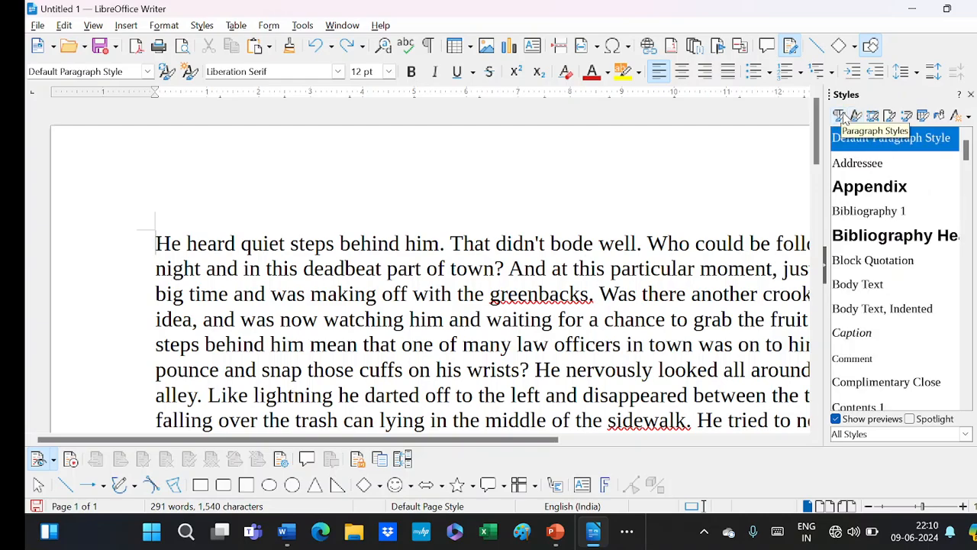
{"action": "left_click", "coordinate": [850, 260]}
{"action": "left_click", "coordinate": [855, 236]}
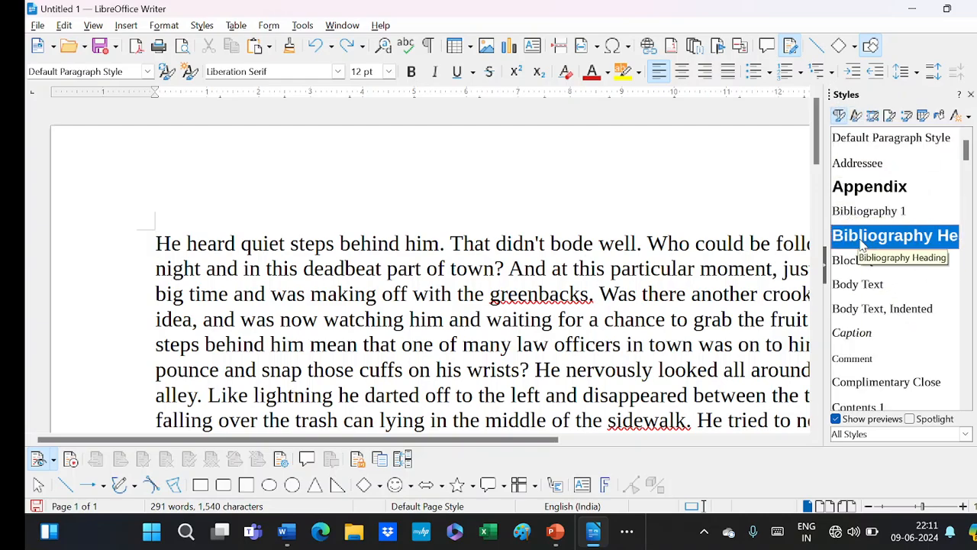
{"action": "left_click", "coordinate": [857, 116]}
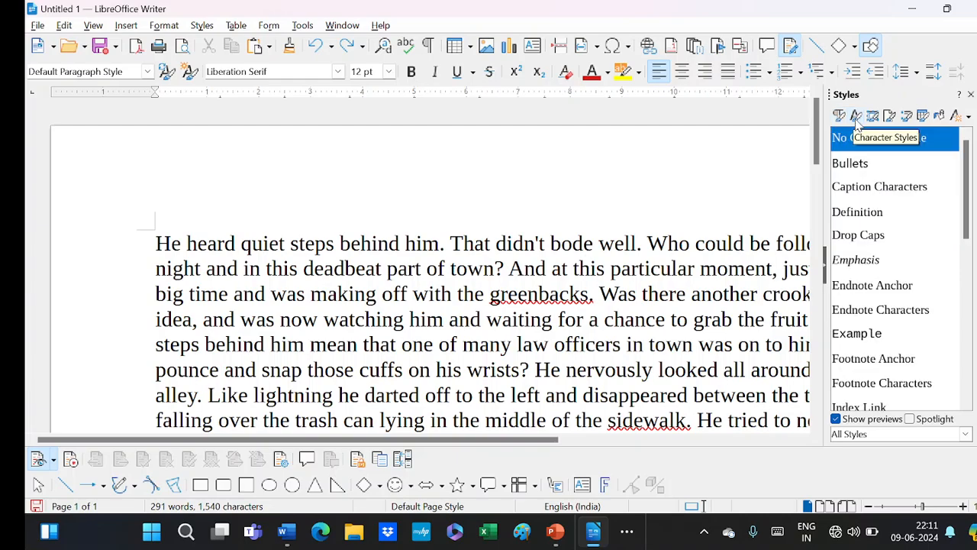
{"action": "left_click", "coordinate": [867, 187]}
{"action": "left_click", "coordinate": [871, 213]}
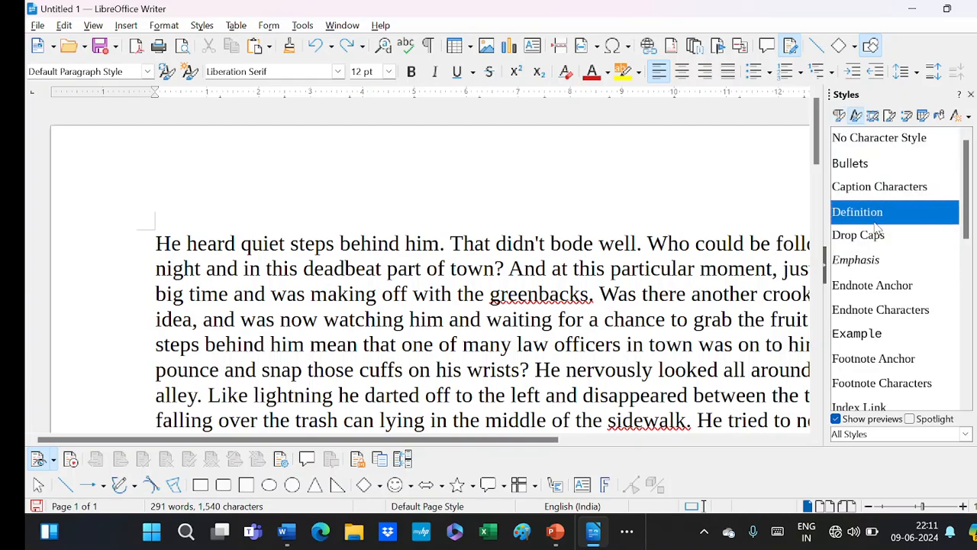
{"action": "left_click", "coordinate": [871, 260]}
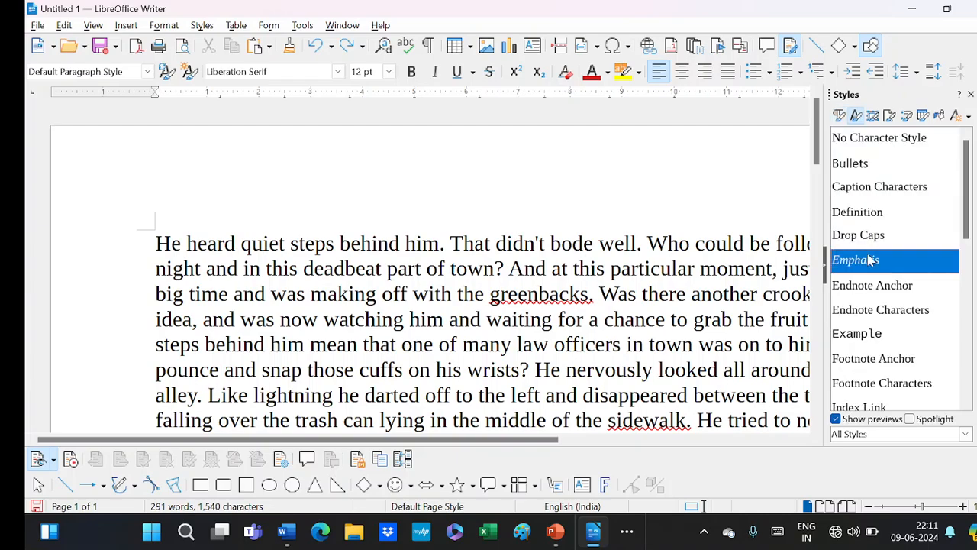
{"action": "left_click", "coordinate": [889, 116]}
{"action": "left_click", "coordinate": [856, 190]}
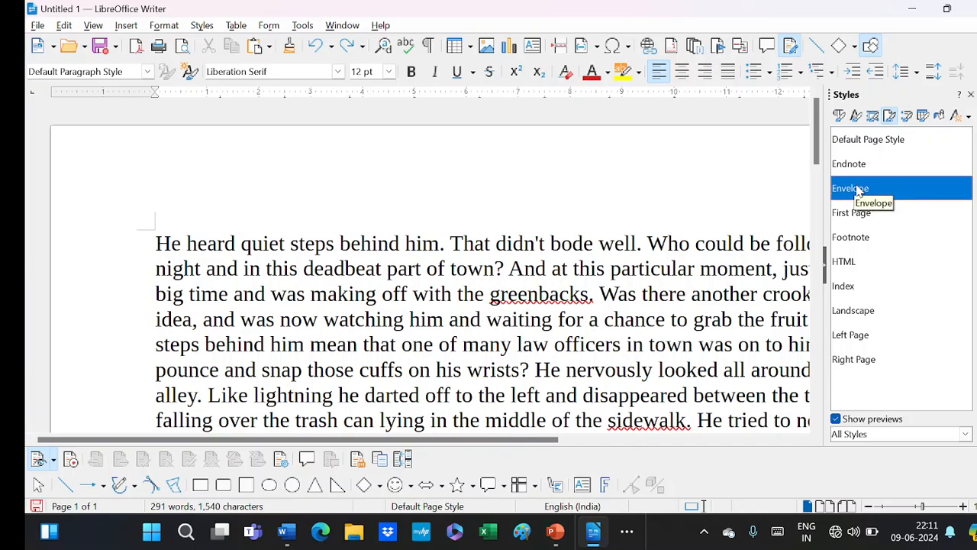
{"action": "left_click", "coordinate": [852, 211]}
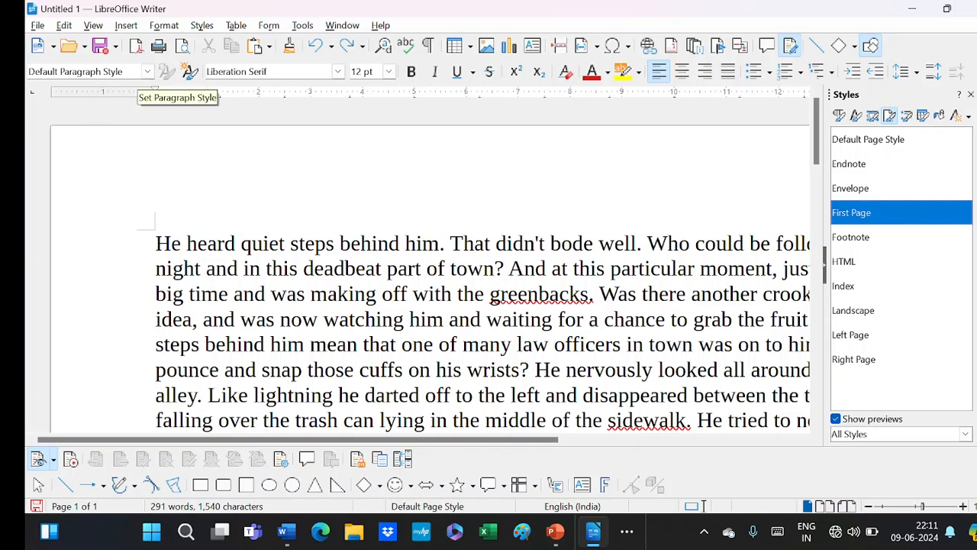
Step: Examine the preset paragraph styles offered for the text and the full list of style commands
{"action": "left_click", "coordinate": [149, 72]}
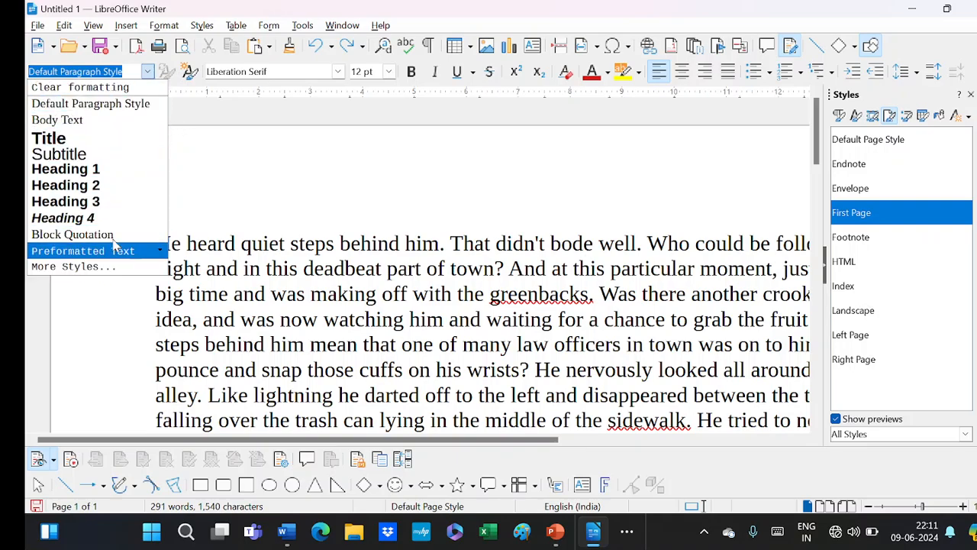
{"action": "left_click", "coordinate": [277, 158]}
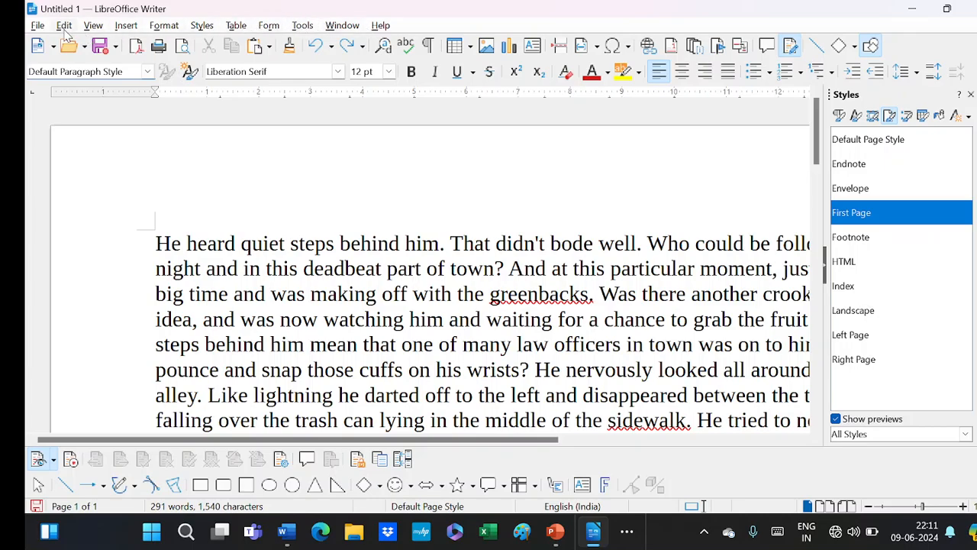
{"action": "left_click", "coordinate": [202, 25]}
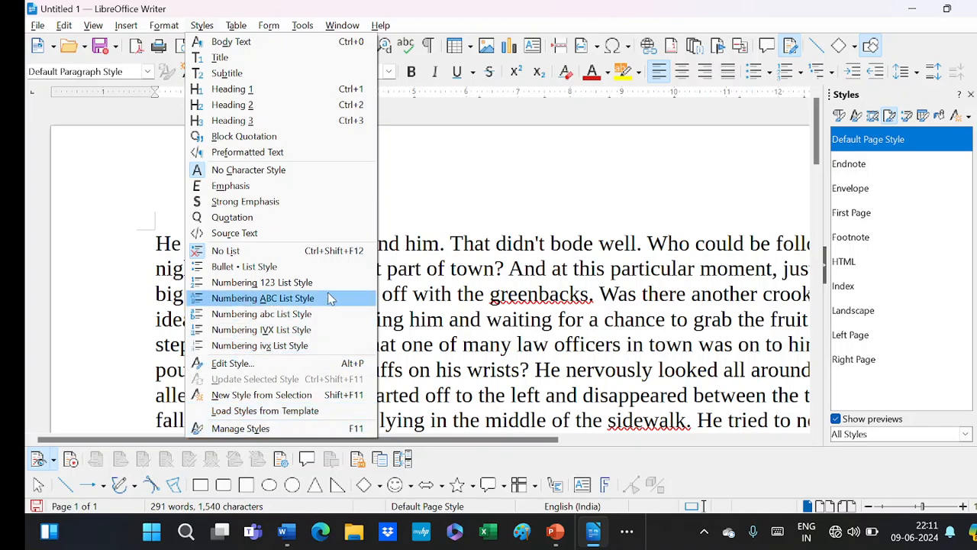
{"action": "left_click", "coordinate": [448, 194]}
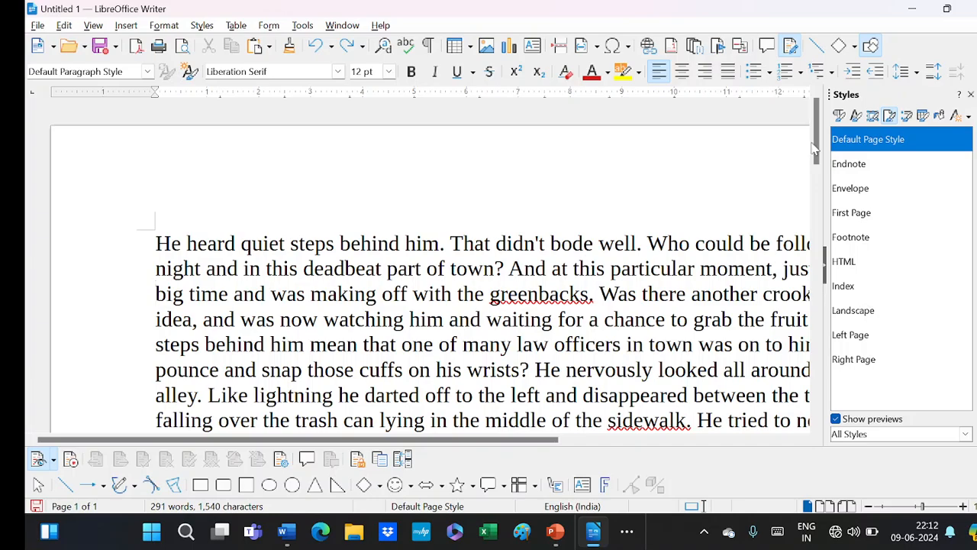
Step: Compare the lists of available character, paragraph and page styles
{"action": "left_click", "coordinate": [856, 116]}
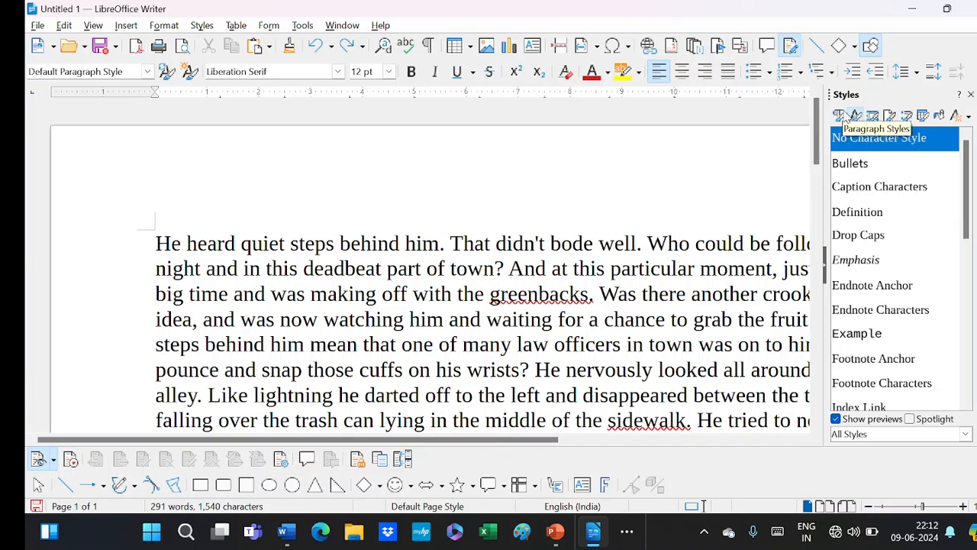
{"action": "left_click", "coordinate": [839, 115]}
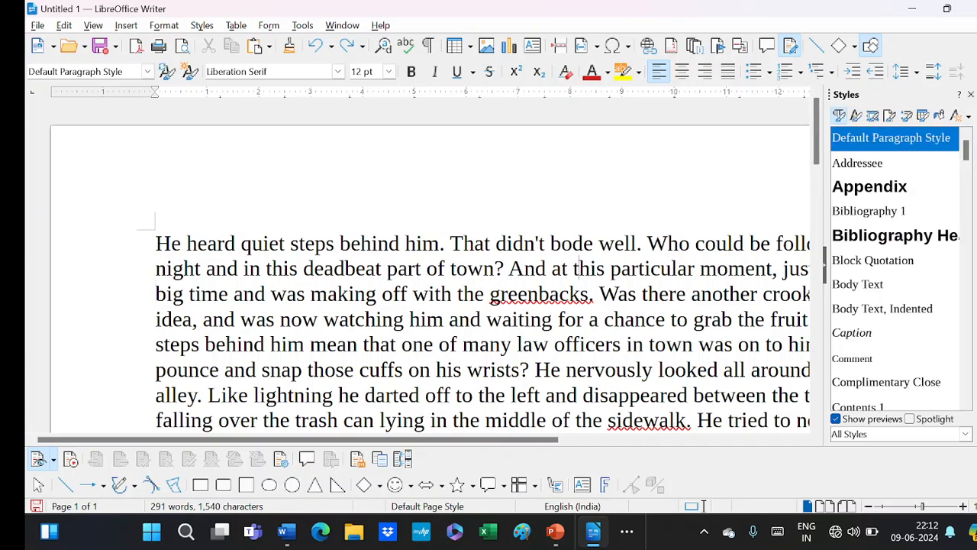
{"action": "left_click", "coordinate": [856, 116]}
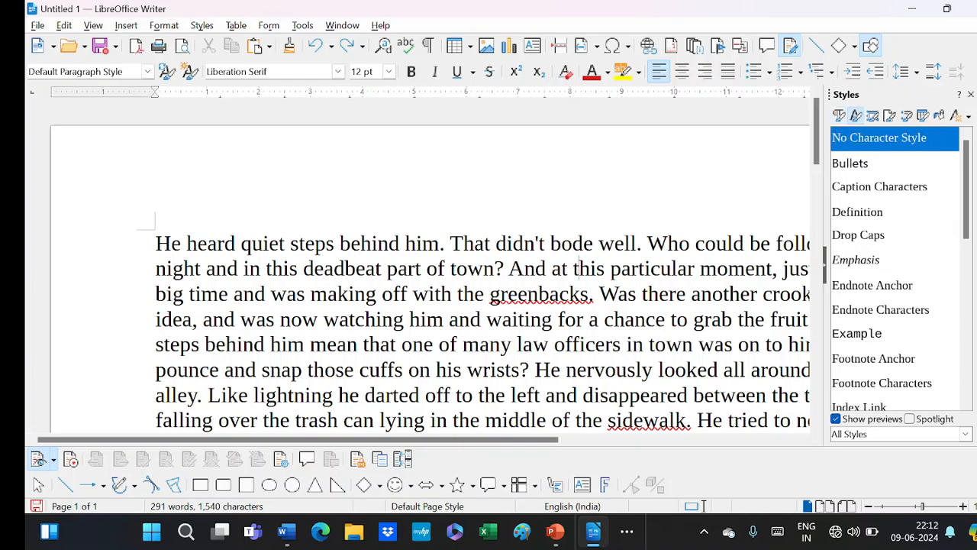
{"action": "left_click", "coordinate": [890, 116]}
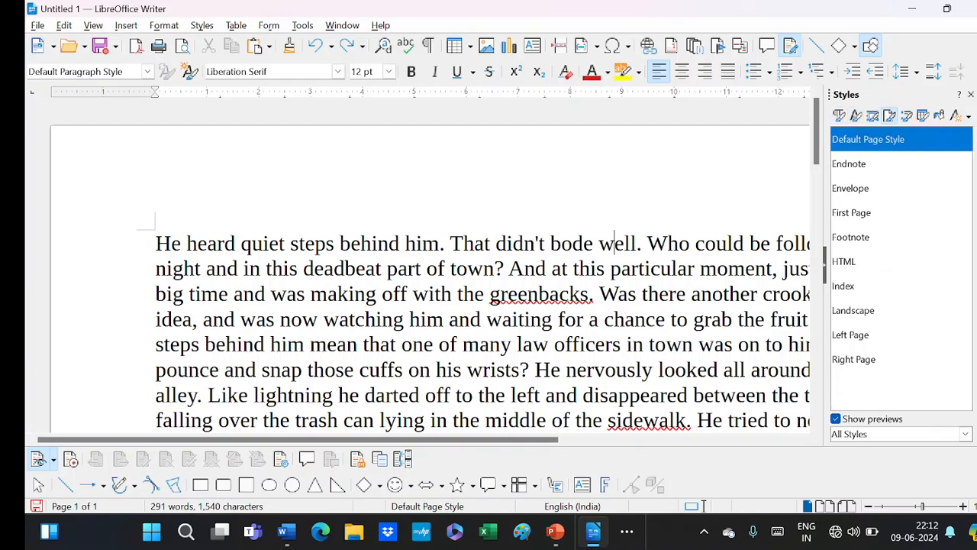
Step: Apply the Emphasis character style to the word "behind" in the first sentence and check its assigned style
{"action": "left_click", "coordinate": [855, 119]}
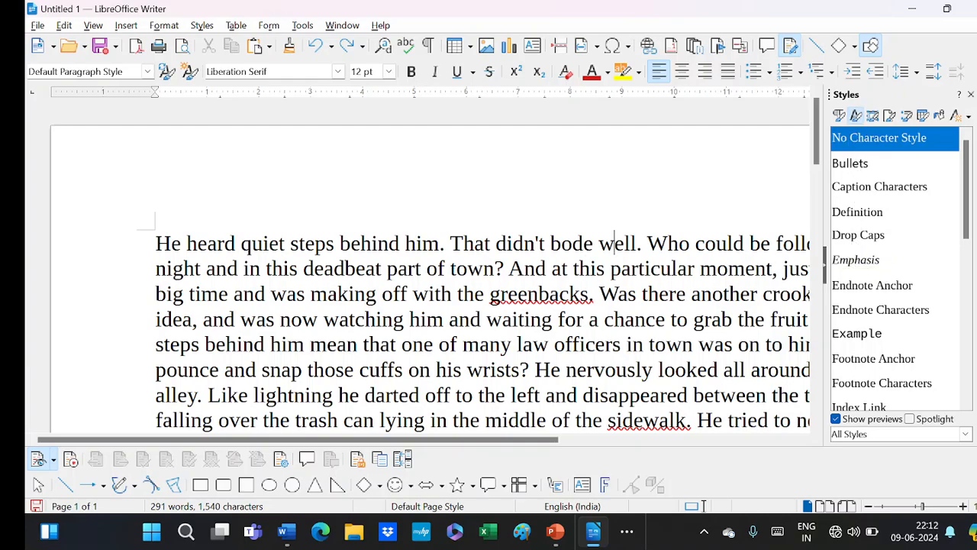
{"action": "key", "text": "shift+Right"}
{"action": "key", "text": "shift+Right"}
{"action": "key", "text": "shift+Right"}
{"action": "key", "text": "shift+Right"}
{"action": "key", "text": "shift+Right"}
{"action": "key", "text": "shift+Right"}
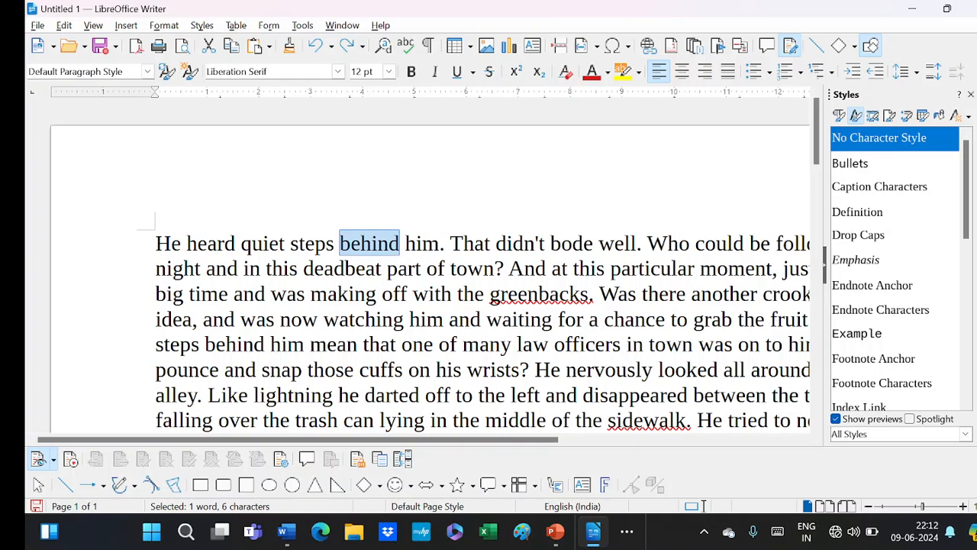
{"action": "double_click", "coordinate": [854, 261]}
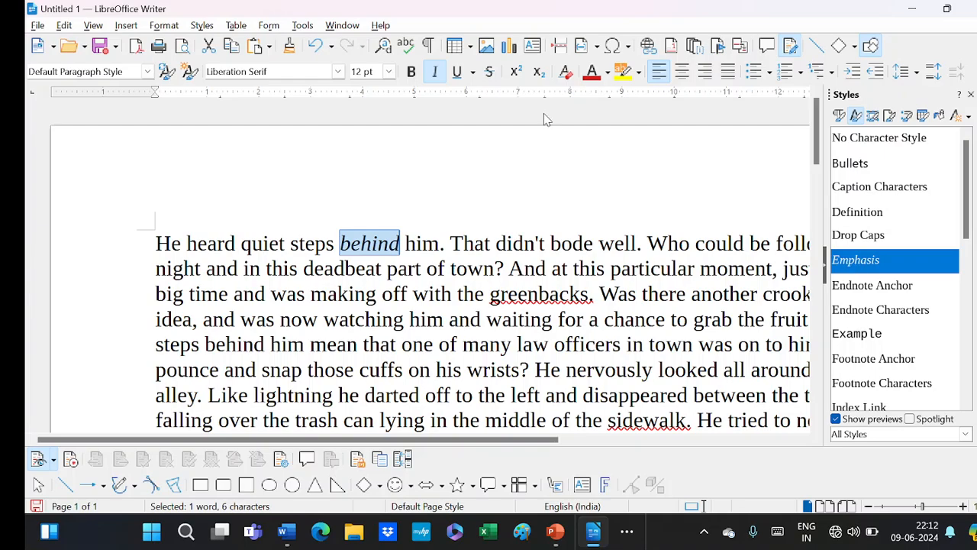
{"action": "left_click", "coordinate": [536, 159]}
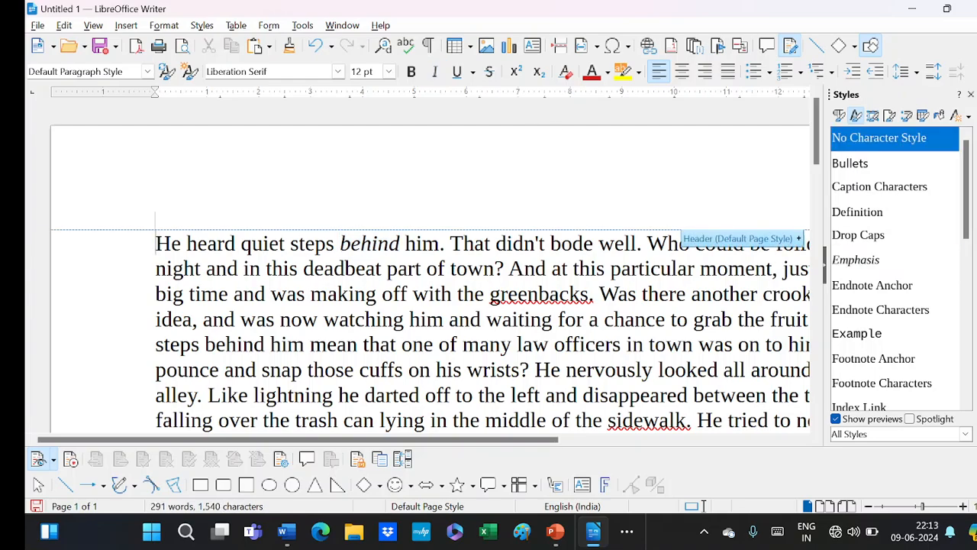
{"action": "left_click_drag", "start_coordinate": [339, 244], "coordinate": [400, 243]}
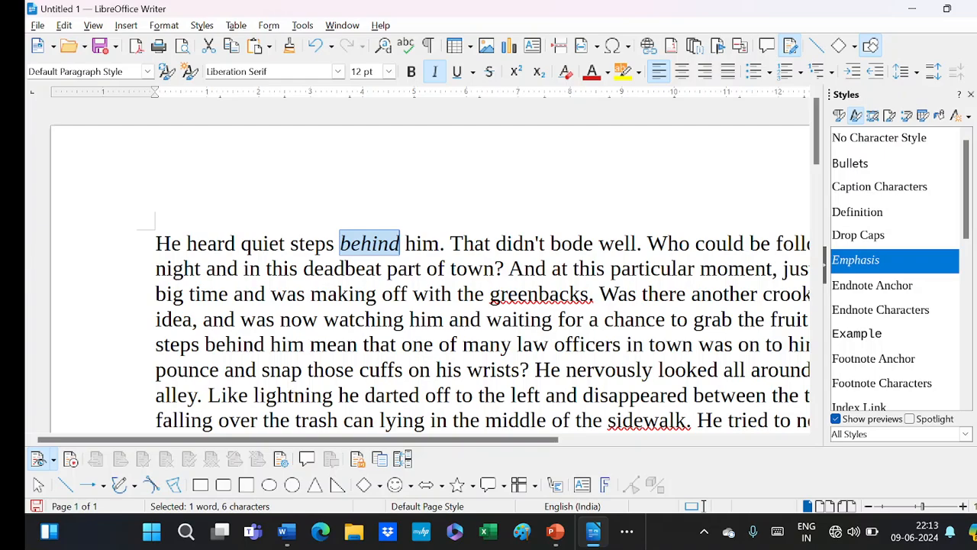
Step: Apply the Main Index Entry character style to the word "him" in "was now watching him"
{"action": "double_click", "coordinate": [419, 319]}
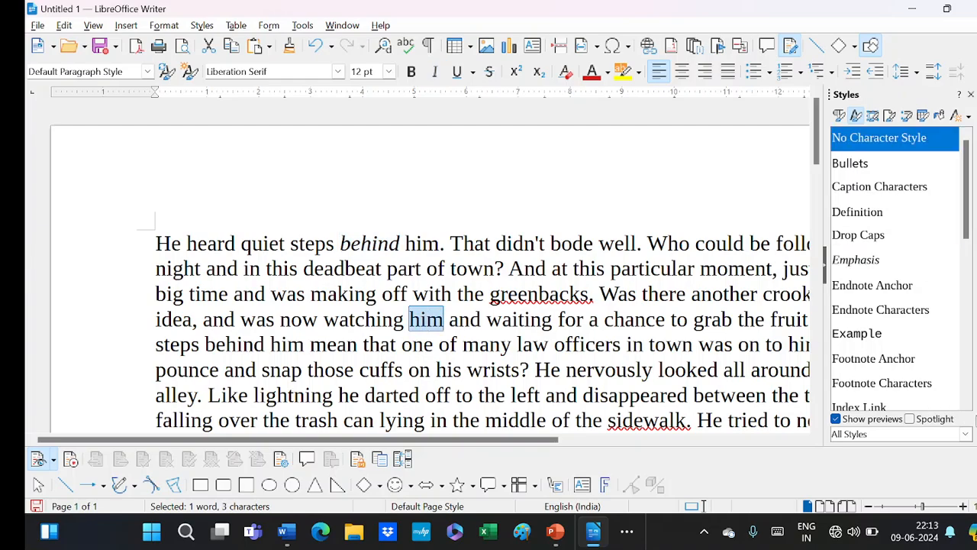
{"action": "scroll", "coordinate": [968, 405], "scroll_direction": "down", "scroll_amount": 4}
{"action": "scroll", "coordinate": [968, 405], "scroll_direction": "down", "scroll_amount": 3}
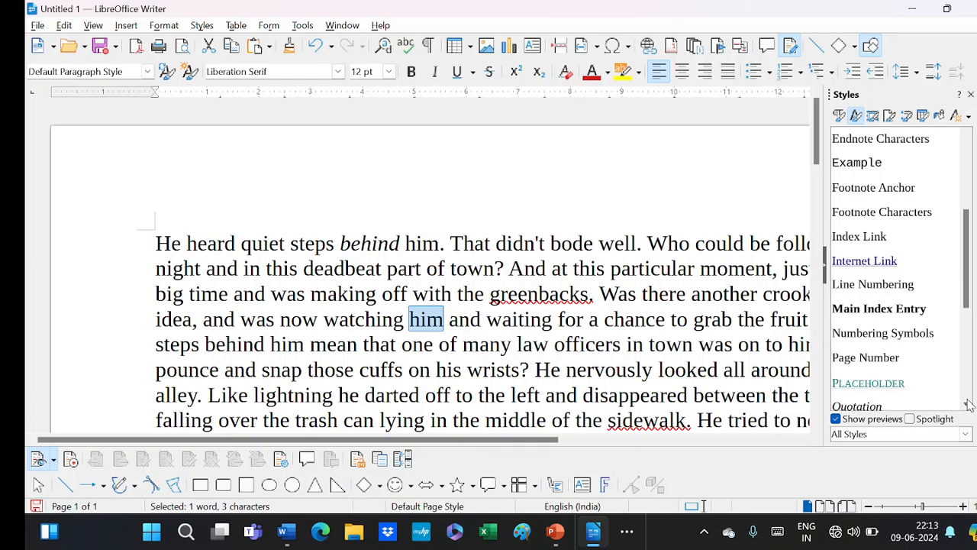
{"action": "double_click", "coordinate": [855, 315]}
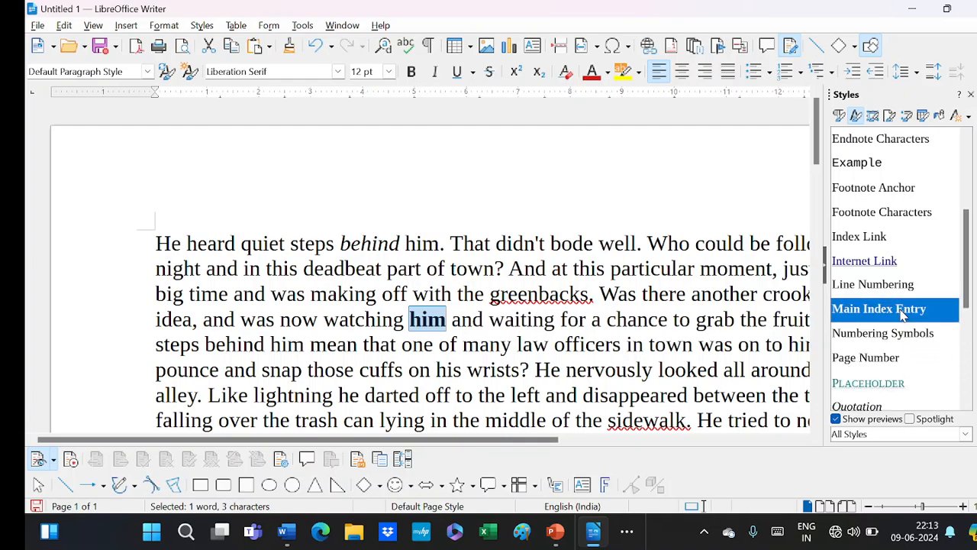
{"action": "left_click", "coordinate": [472, 319]}
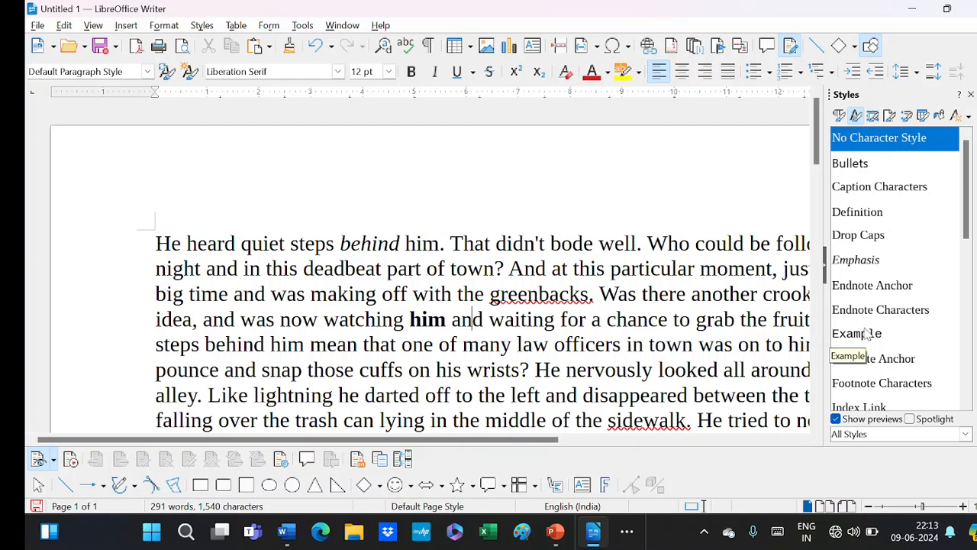
Step: Undo the character styles applied to "him" and "behind" and return the cursor to the start of the text
{"action": "left_click", "coordinate": [967, 407]}
{"action": "scroll", "coordinate": [967, 406], "scroll_direction": "down", "scroll_amount": 3}
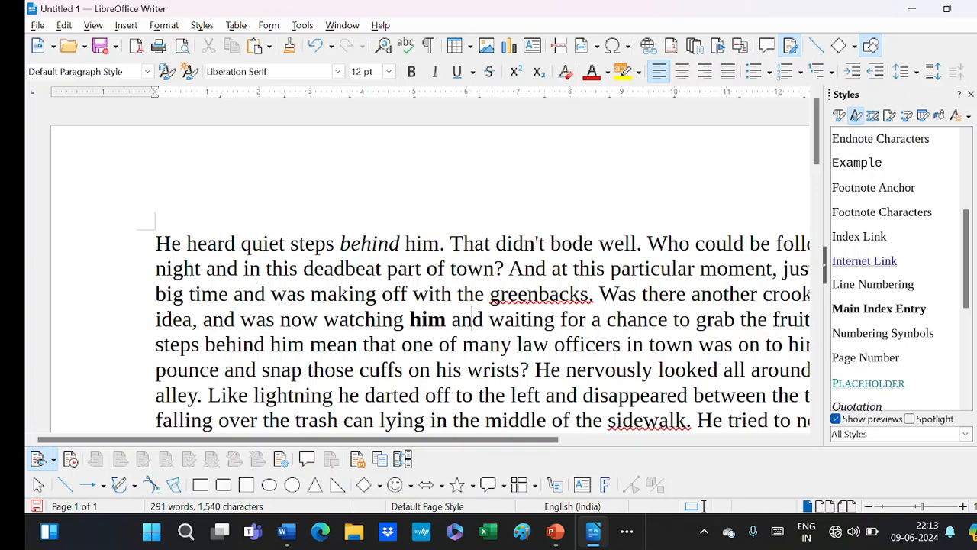
{"action": "key", "text": "ctrl+z"}
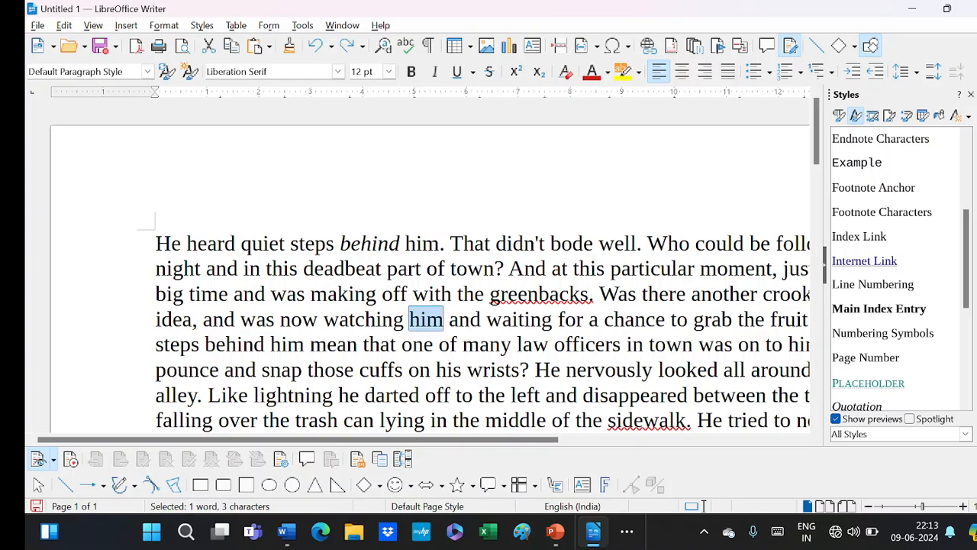
{"action": "key", "text": "ctrl+z"}
{"action": "key", "text": "ctrl+z"}
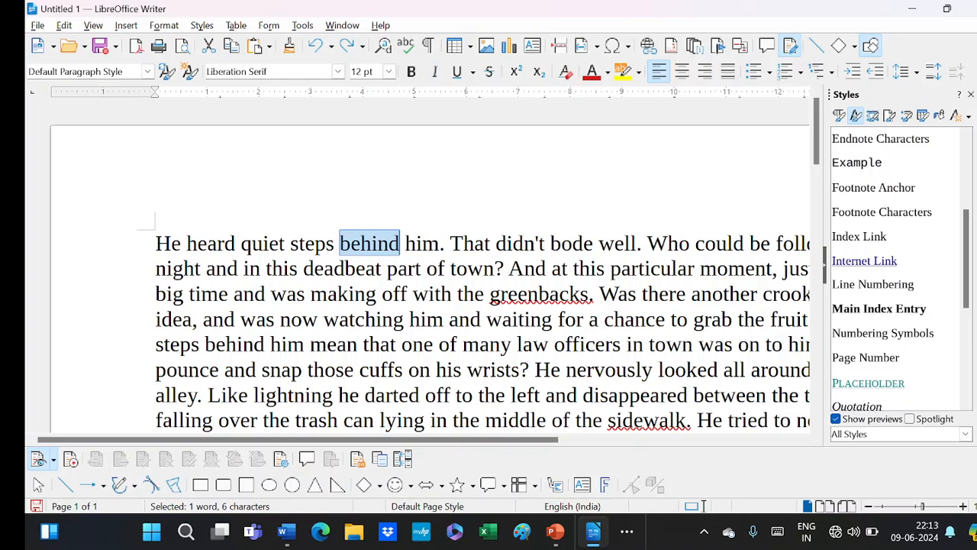
{"action": "left_click", "coordinate": [156, 243]}
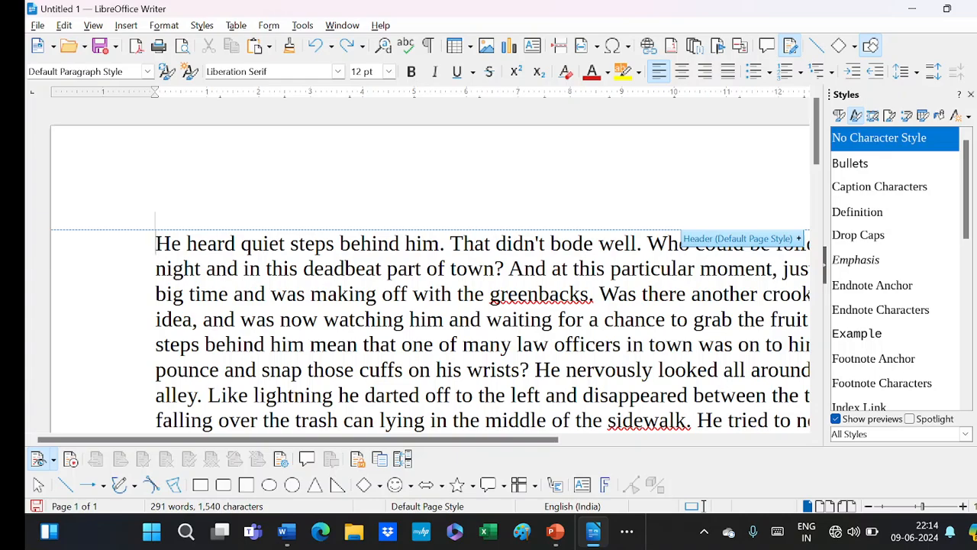
Step: Colour the opening words "He heard quiet" blue and make them bold
{"action": "left_click_drag", "start_coordinate": [156, 243], "coordinate": [285, 244]}
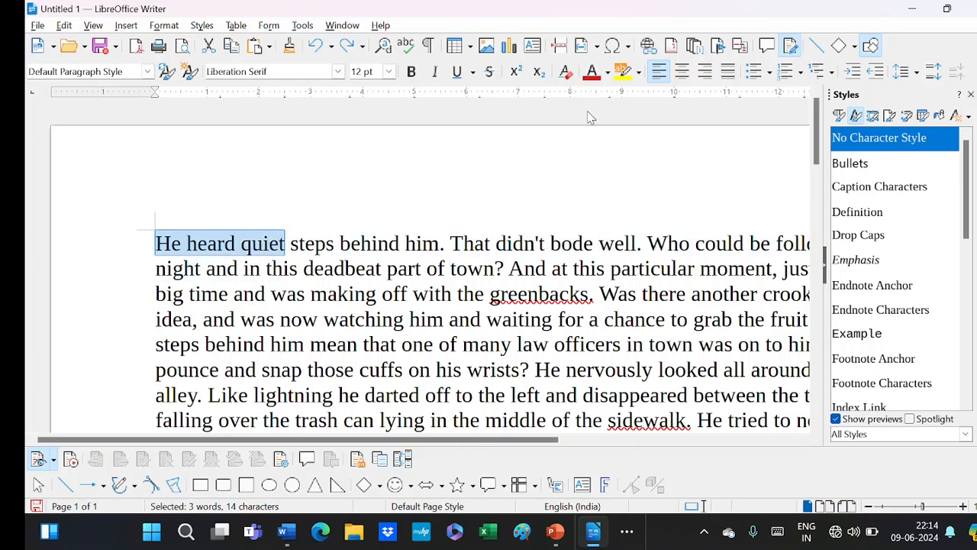
{"action": "left_click", "coordinate": [609, 73]}
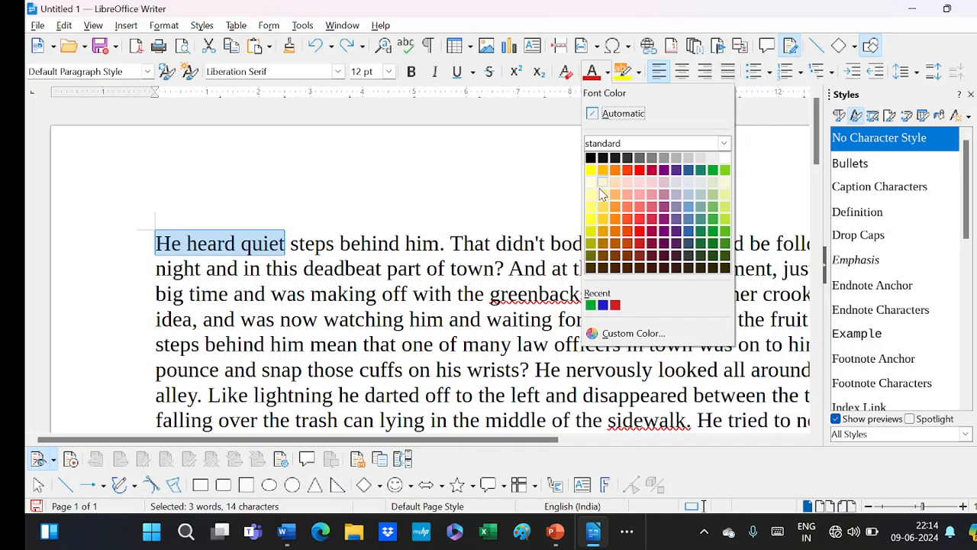
{"action": "left_click", "coordinate": [603, 305]}
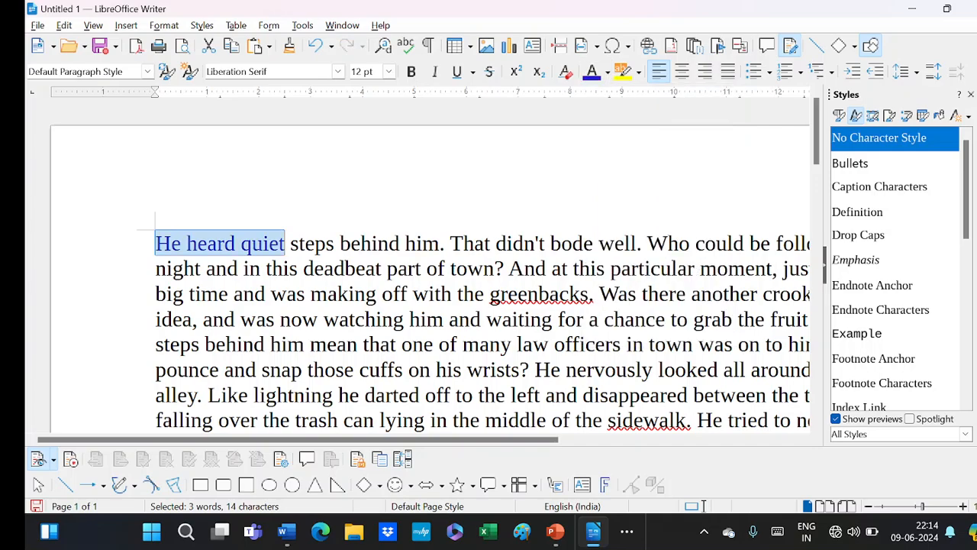
{"action": "left_click", "coordinate": [411, 73]}
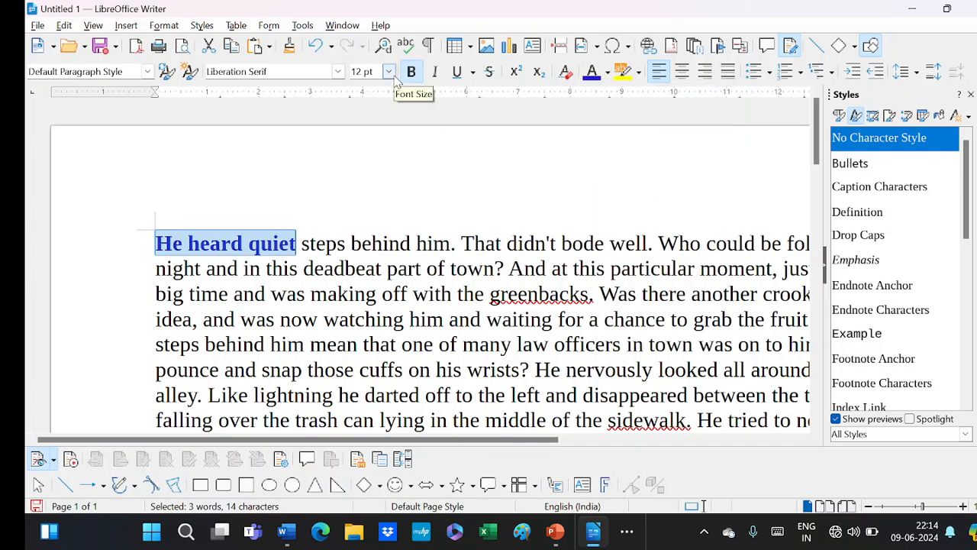
Step: Set the words "He heard quiet" to 13 pt in the Algerian font
{"action": "left_click", "coordinate": [389, 71]}
{"action": "left_click", "coordinate": [363, 188]}
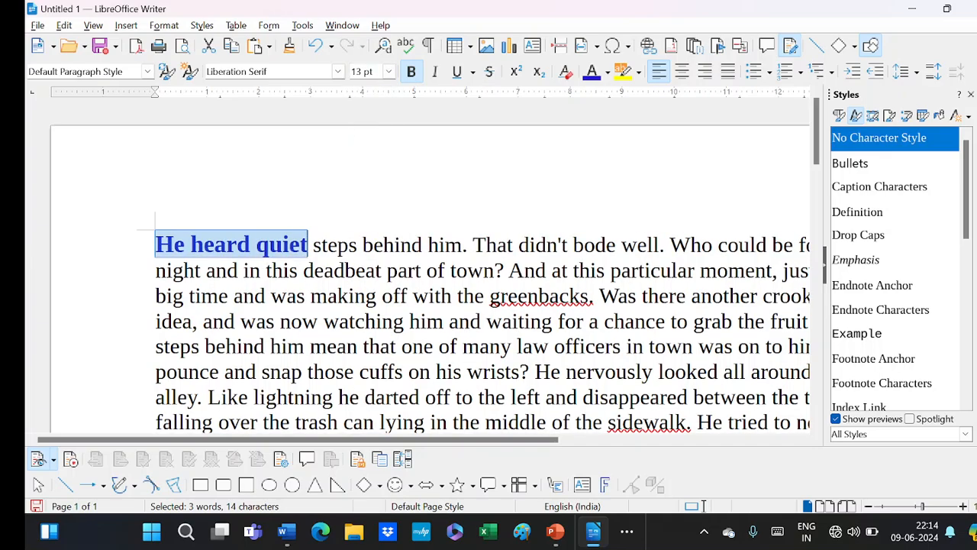
{"action": "left_click", "coordinate": [337, 71]}
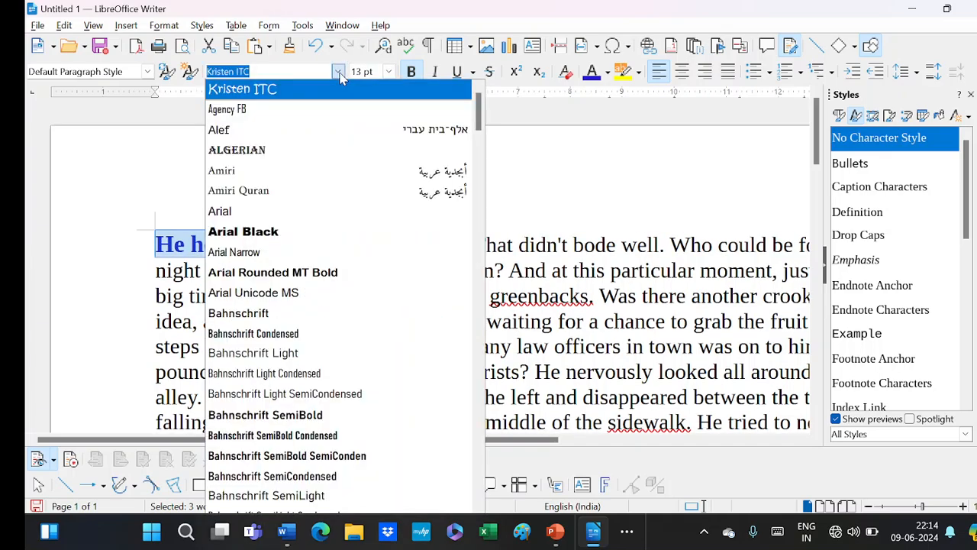
{"action": "left_click", "coordinate": [237, 152]}
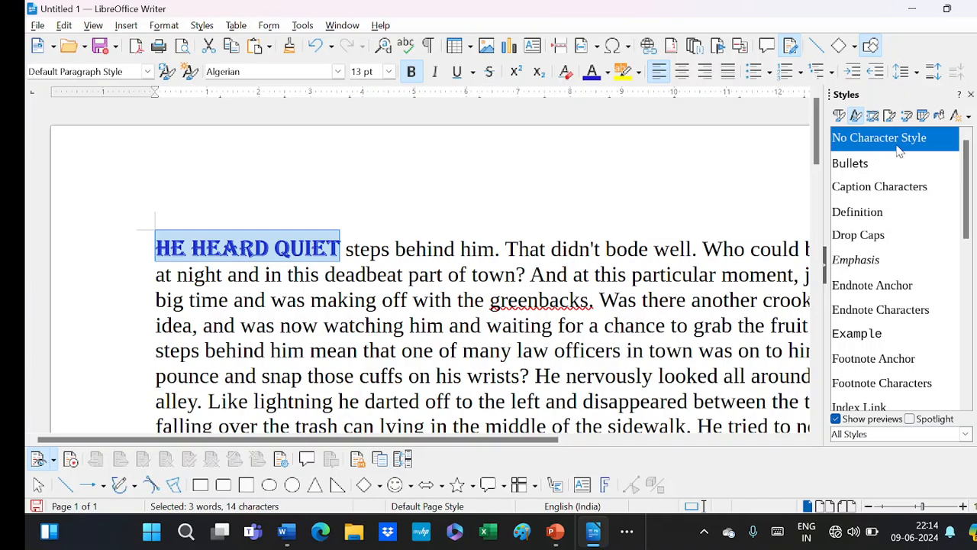
Step: Create a new character style named my_new_ch_style from the formatted words "He heard quiet" and clear the selection
{"action": "left_click", "coordinate": [969, 116]}
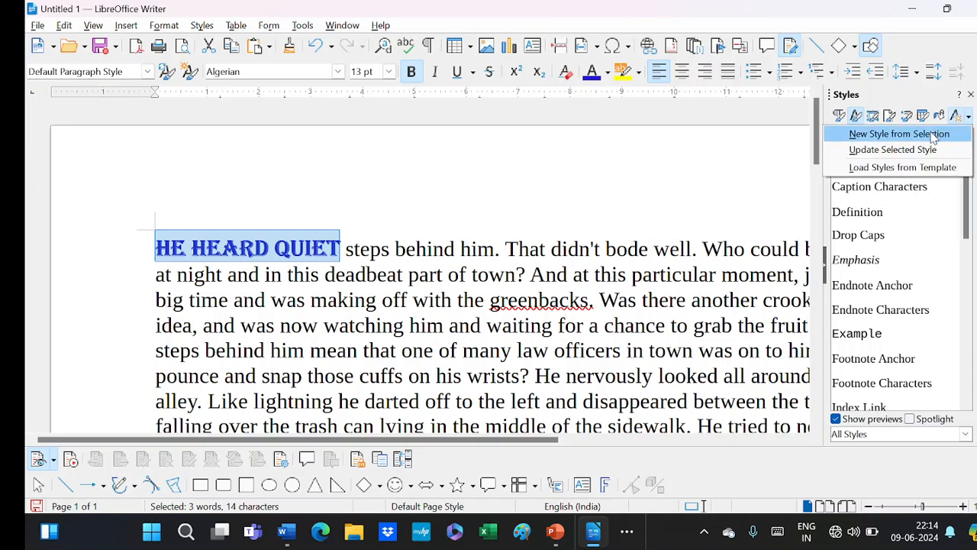
{"action": "left_click", "coordinate": [933, 137]}
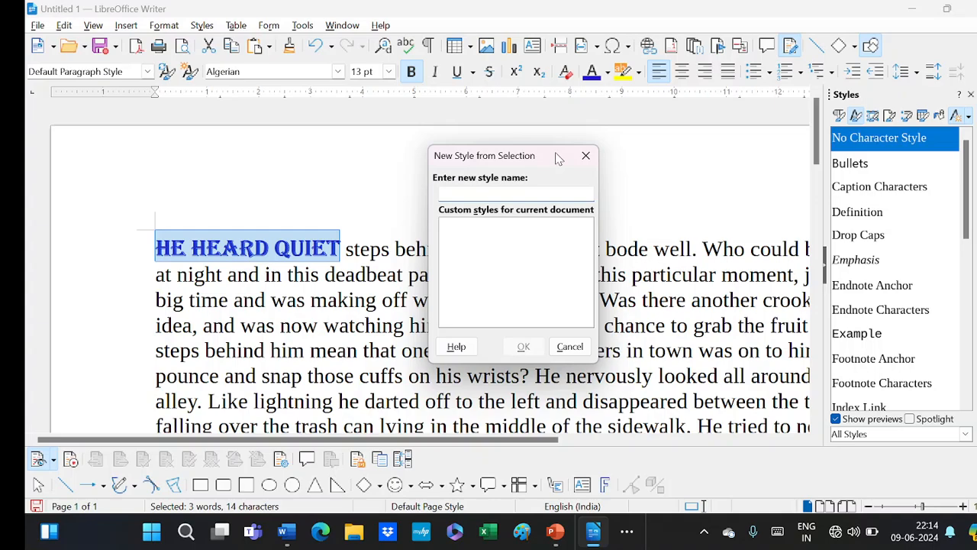
{"action": "type", "text": "my_new_ch_s"}
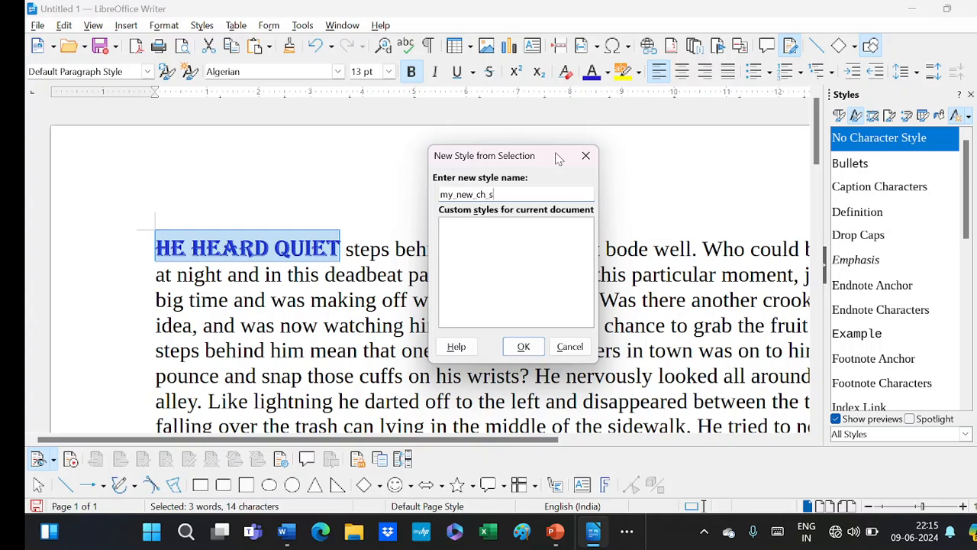
{"action": "type", "text": "tyle"}
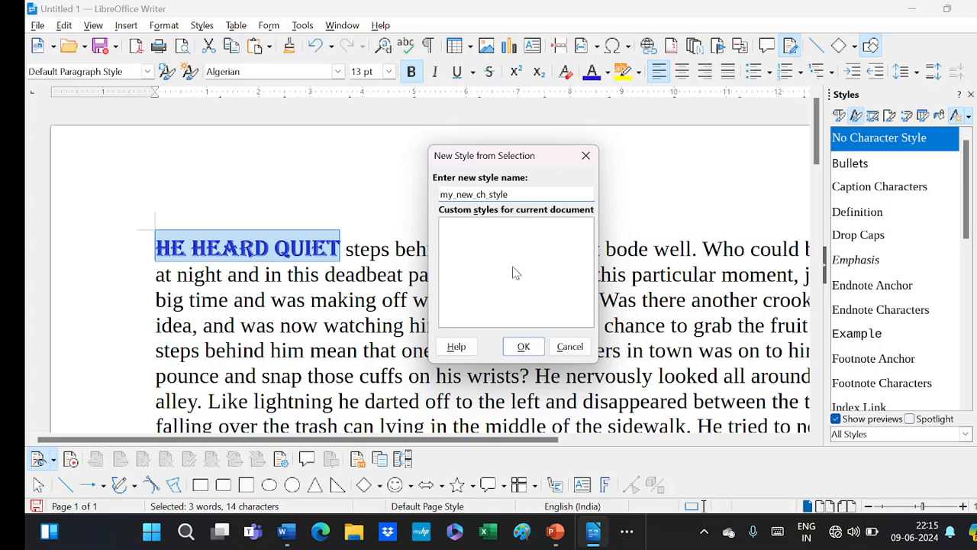
{"action": "left_click", "coordinate": [519, 347]}
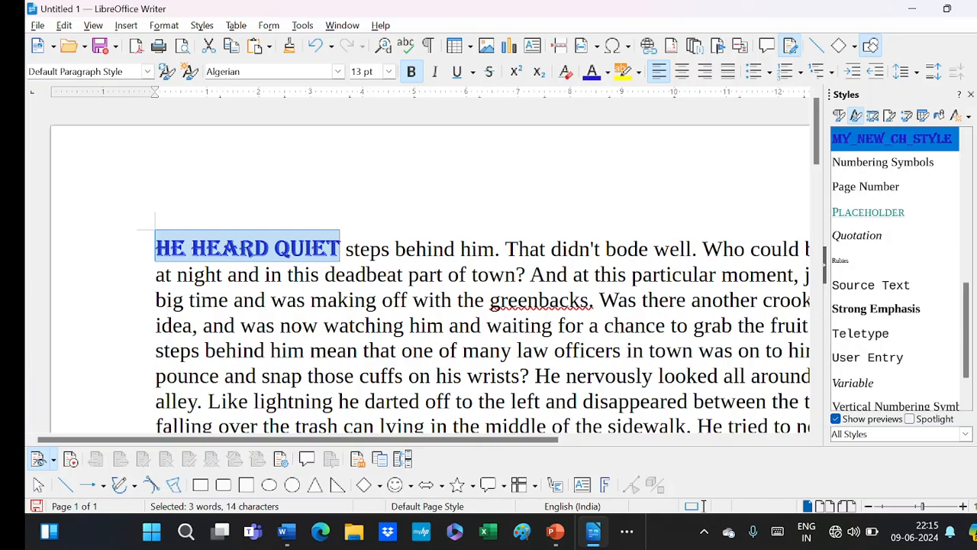
{"action": "left_click", "coordinate": [589, 300]}
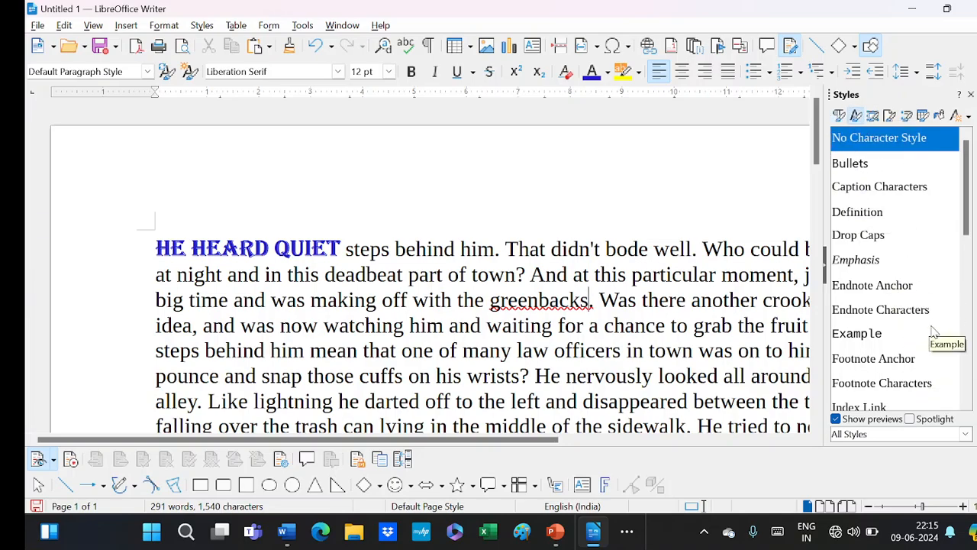
Step: Apply the character style my_new_ch_style to the word "waiting" and clear the selection
{"action": "left_click", "coordinate": [967, 406]}
{"action": "scroll", "coordinate": [969, 409], "scroll_direction": "down", "scroll_amount": 2}
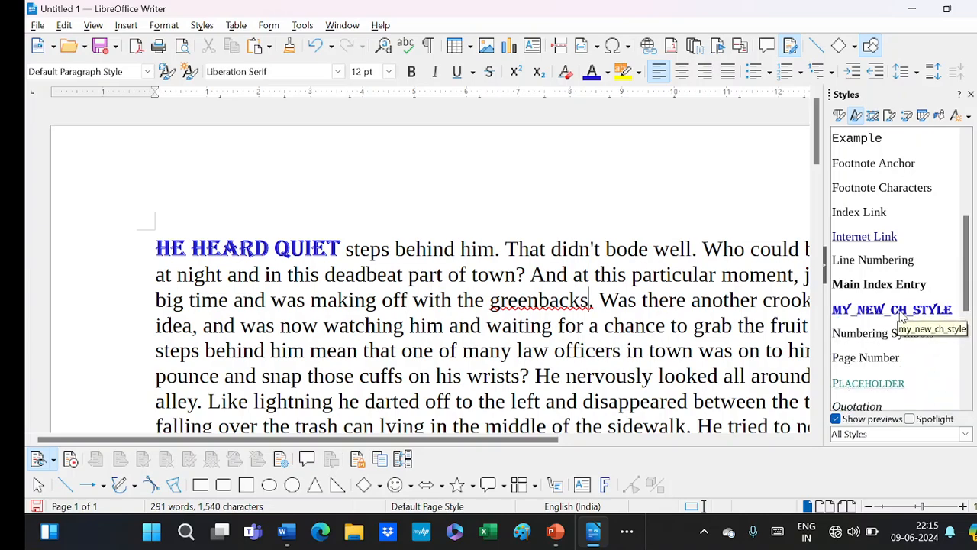
{"action": "left_click_drag", "start_coordinate": [901, 313], "coordinate": [203, 250]}
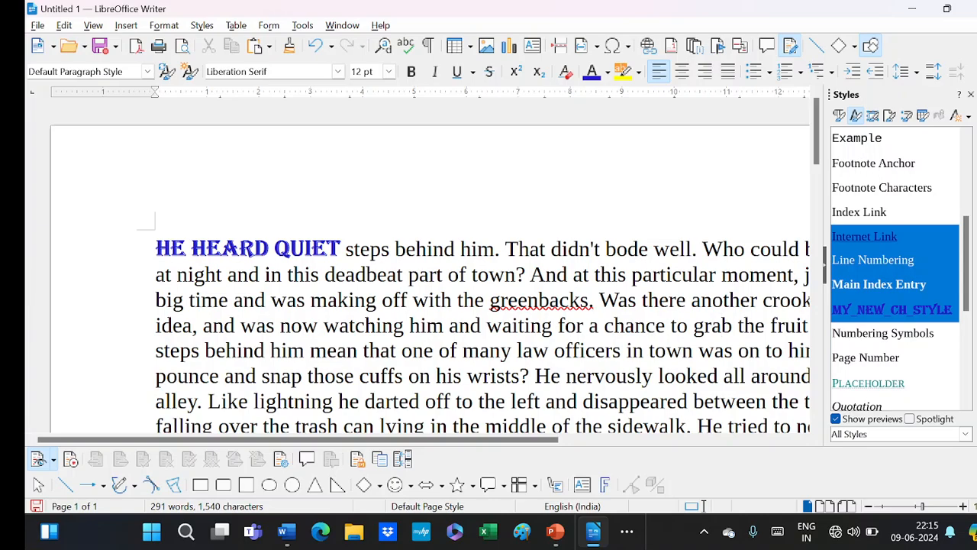
{"action": "left_click", "coordinate": [918, 405]}
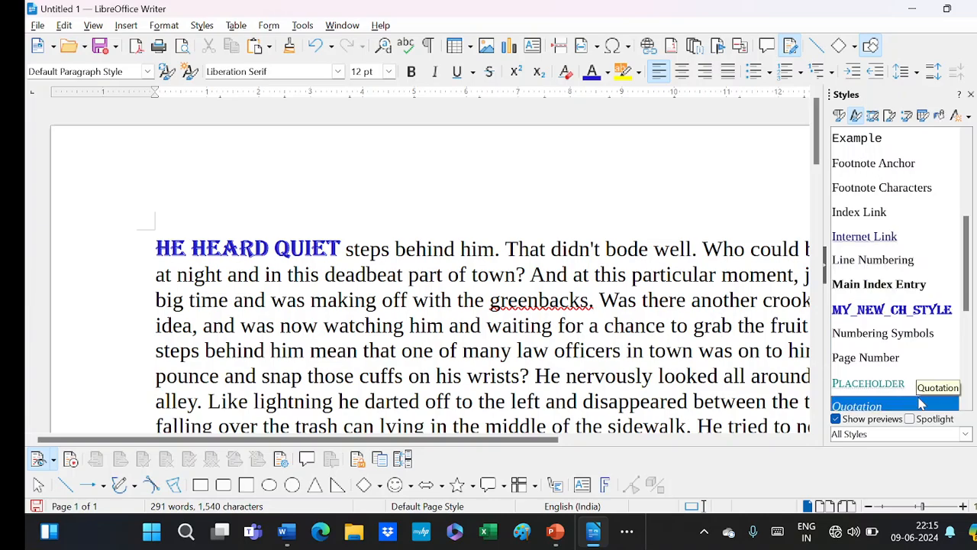
{"action": "left_click", "coordinate": [873, 314]}
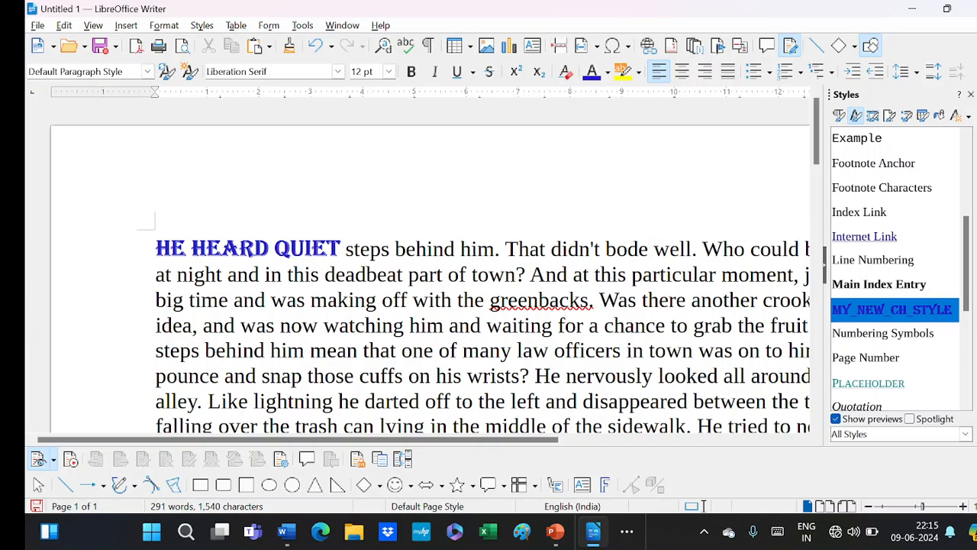
{"action": "left_click_drag", "start_coordinate": [486, 326], "coordinate": [552, 326]}
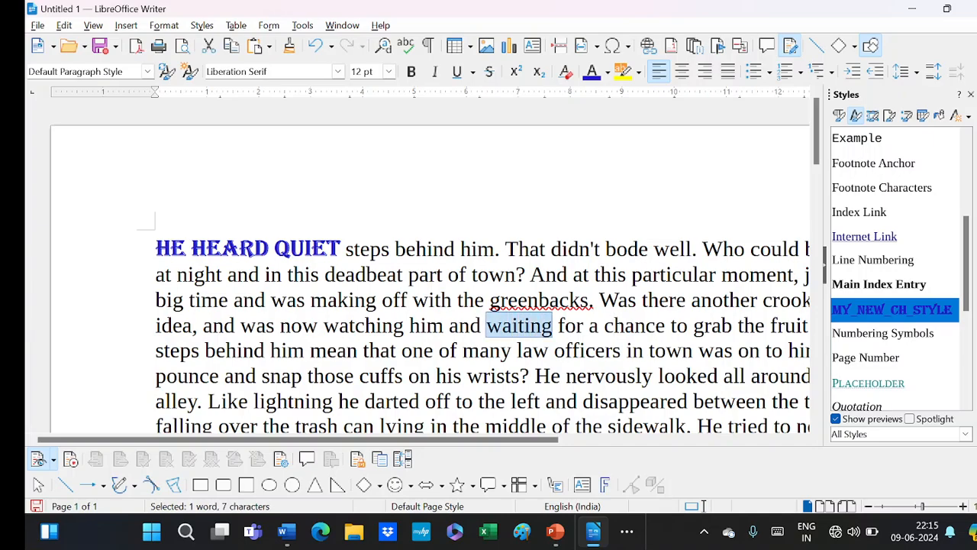
{"action": "double_click", "coordinate": [849, 310]}
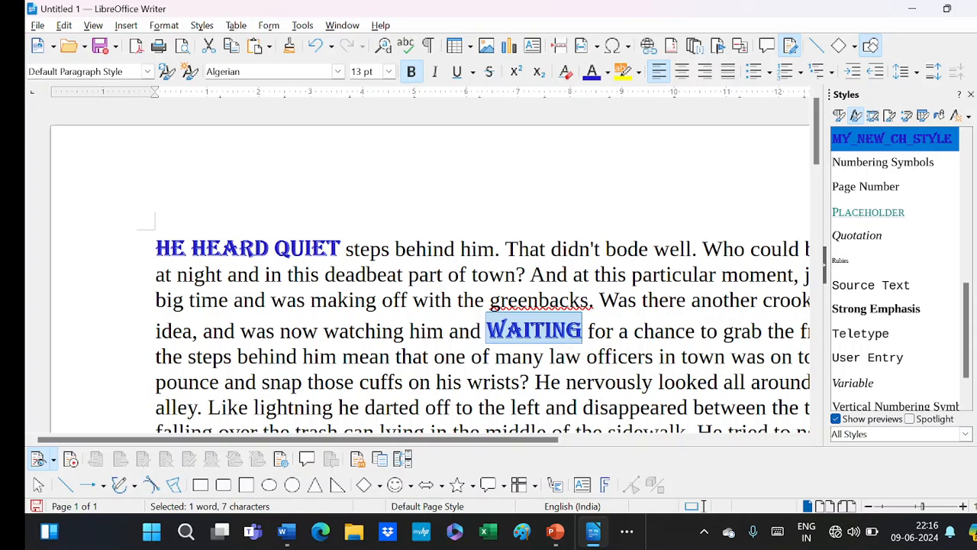
{"action": "left_click", "coordinate": [544, 357]}
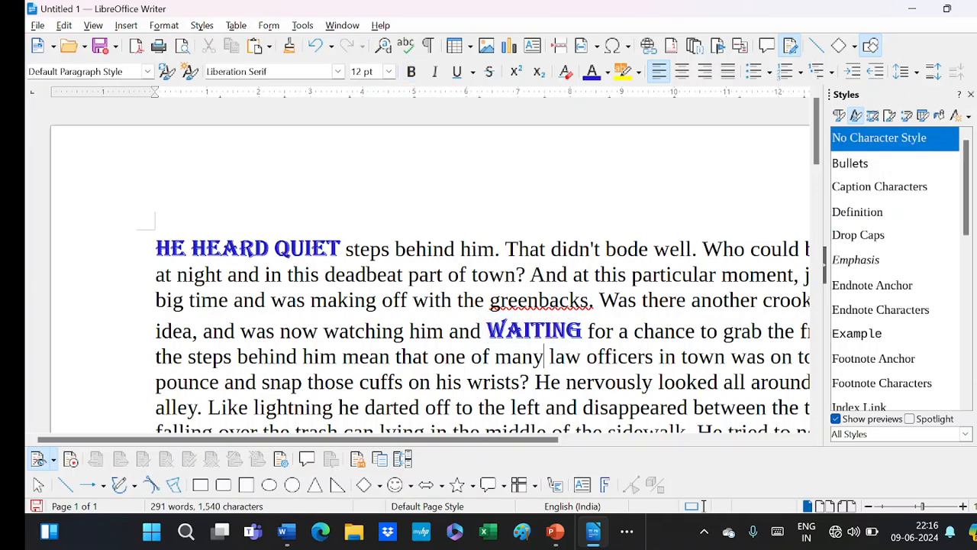
Step: Colour the sentence "That didn't bode well." red
{"action": "left_click_drag", "start_coordinate": [279, 330], "coordinate": [411, 330]}
{"action": "left_click_drag", "start_coordinate": [504, 248], "coordinate": [697, 249]}
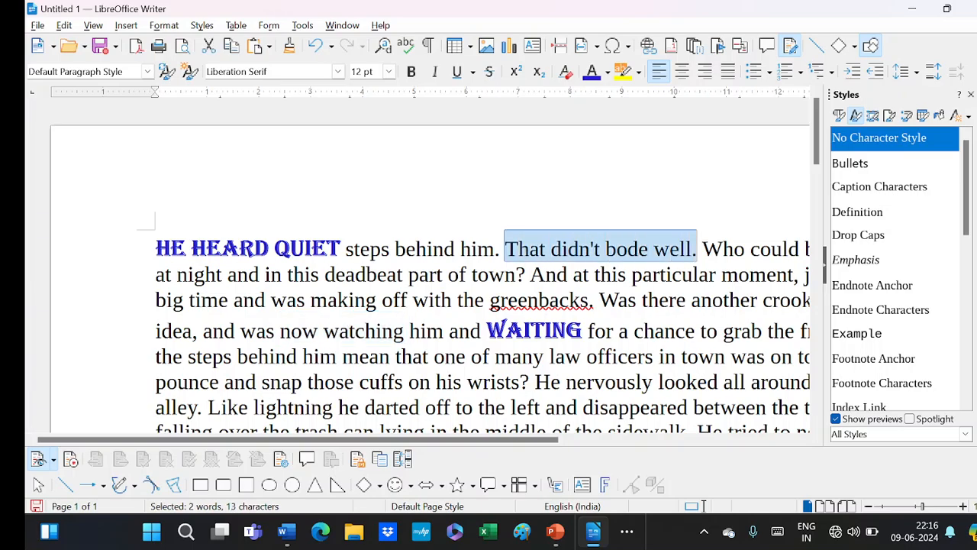
{"action": "left_click", "coordinate": [608, 73]}
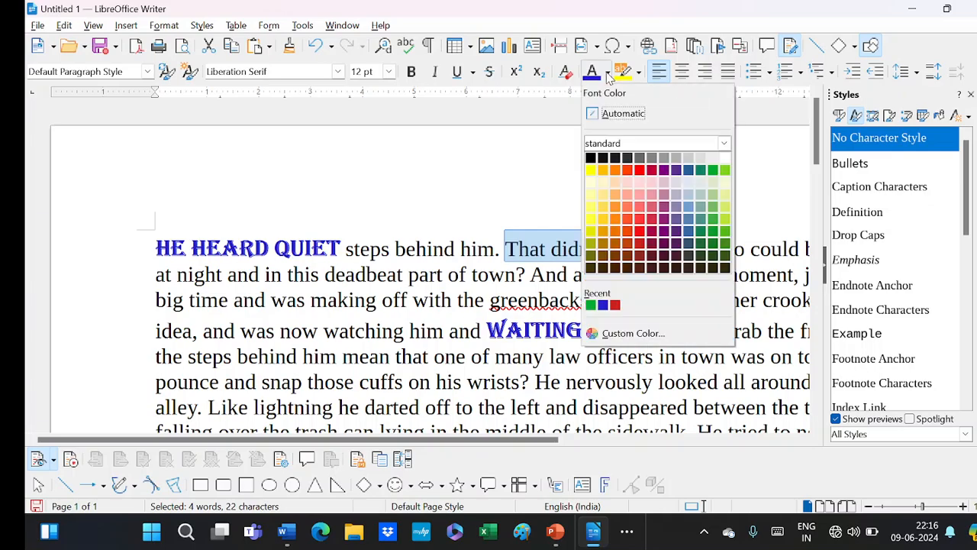
{"action": "left_click", "coordinate": [615, 305]}
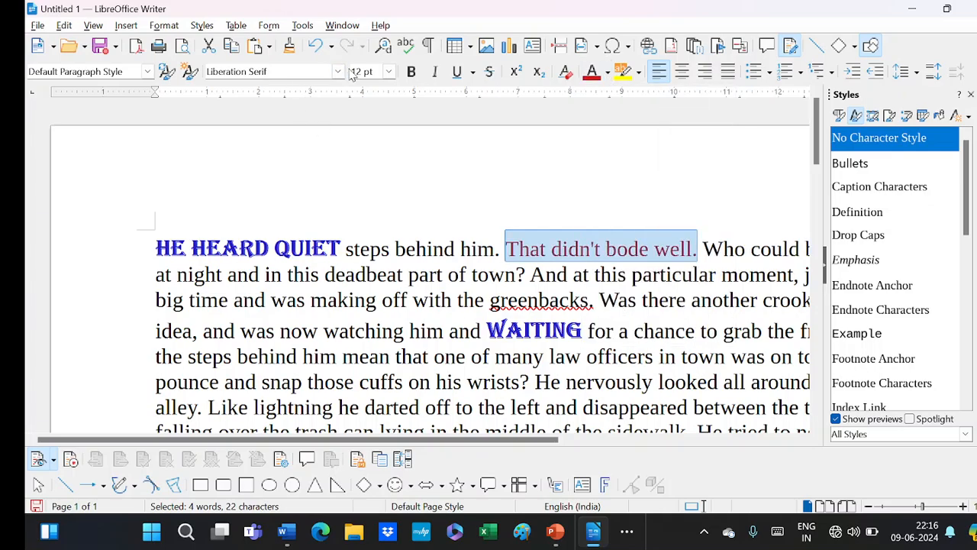
Step: Format the sentence "That didn't bode well." as 11 pt bold in the Amiri font
{"action": "left_click", "coordinate": [394, 74]}
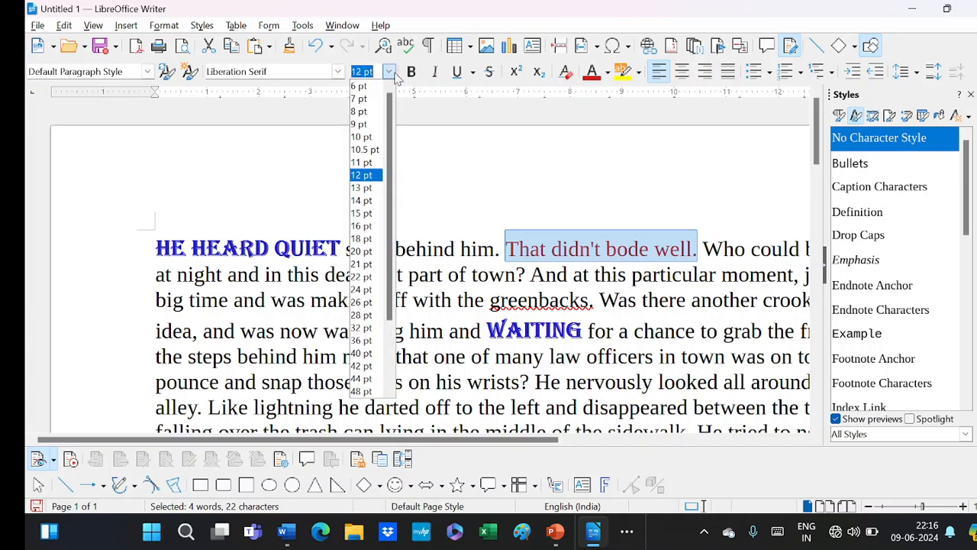
{"action": "left_click", "coordinate": [355, 163]}
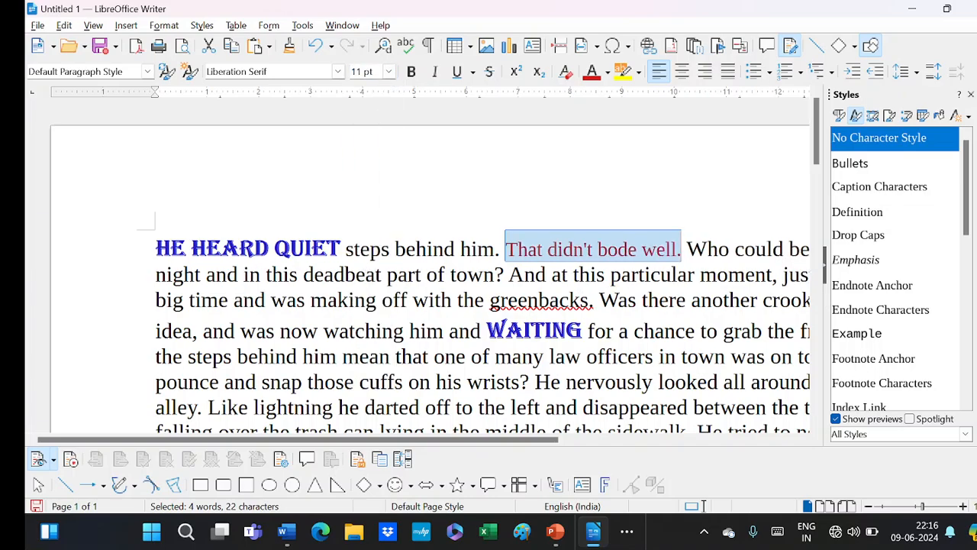
{"action": "left_click", "coordinate": [411, 72]}
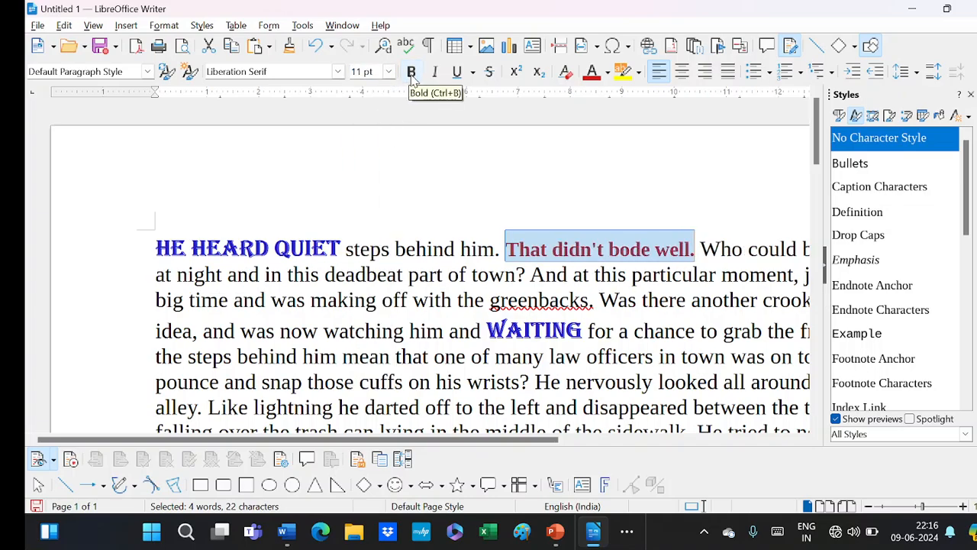
{"action": "left_click", "coordinate": [338, 72]}
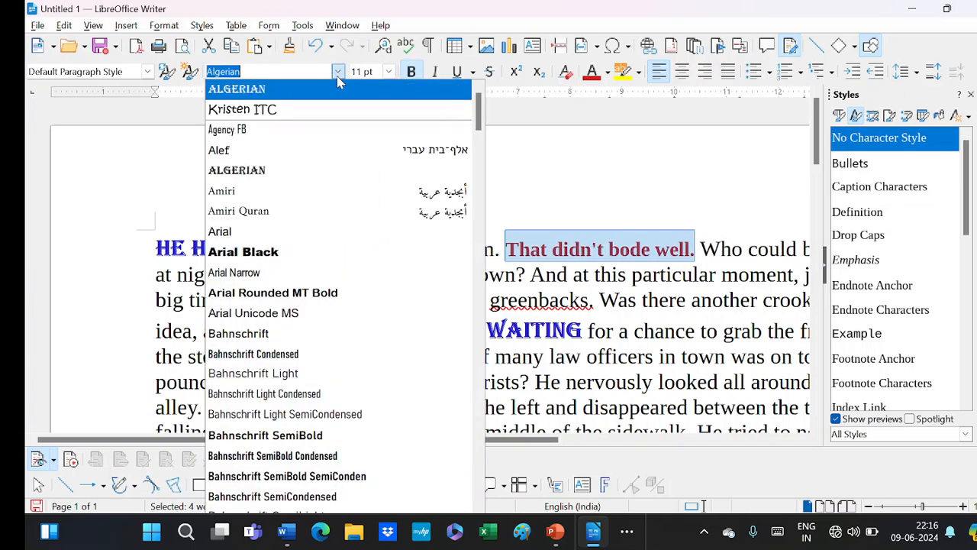
{"action": "left_click", "coordinate": [235, 195]}
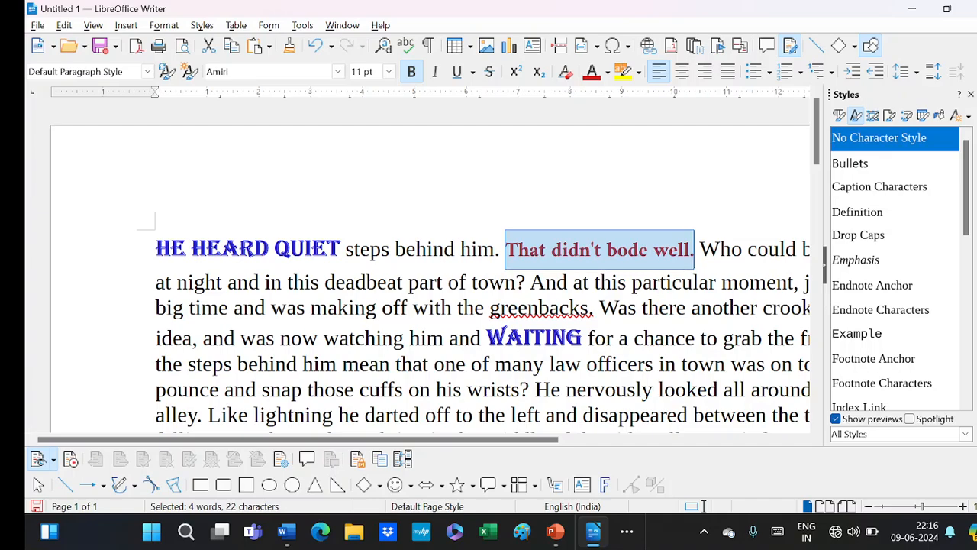
Step: Create a new character style named my_new_ch_style2 from the formatted sentence "That didn't bode well."
{"action": "left_click_drag", "start_coordinate": [567, 251], "coordinate": [877, 223]}
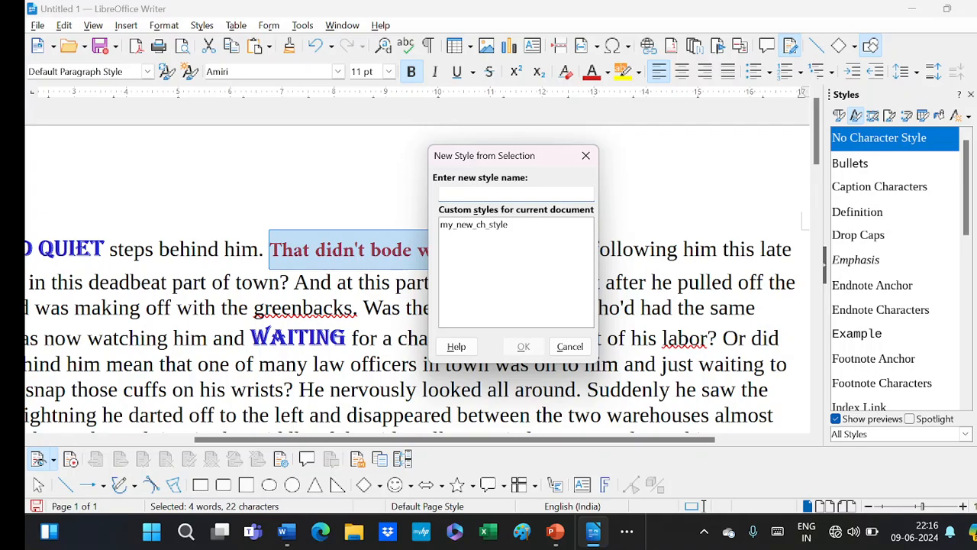
{"action": "type", "text": "my_"}
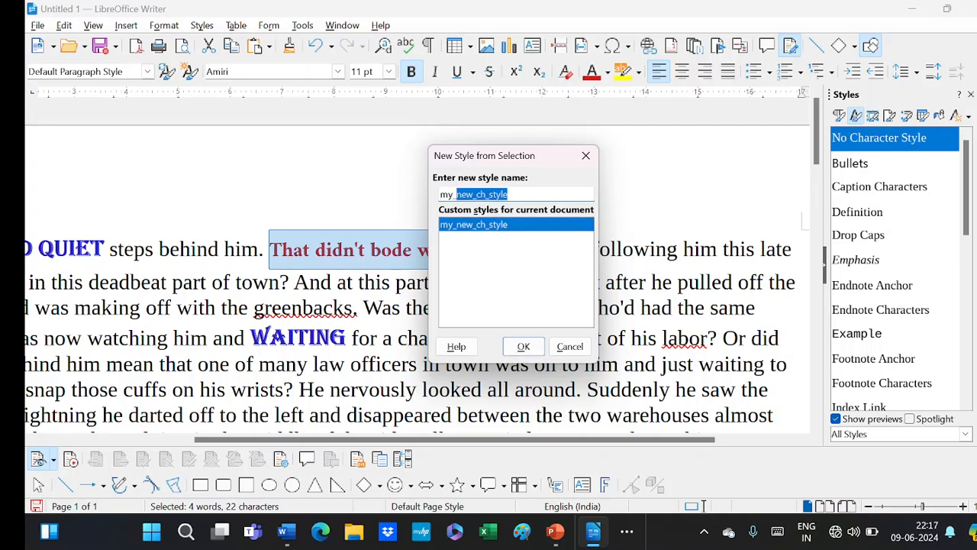
{"action": "type", "text": "new_ch_style"}
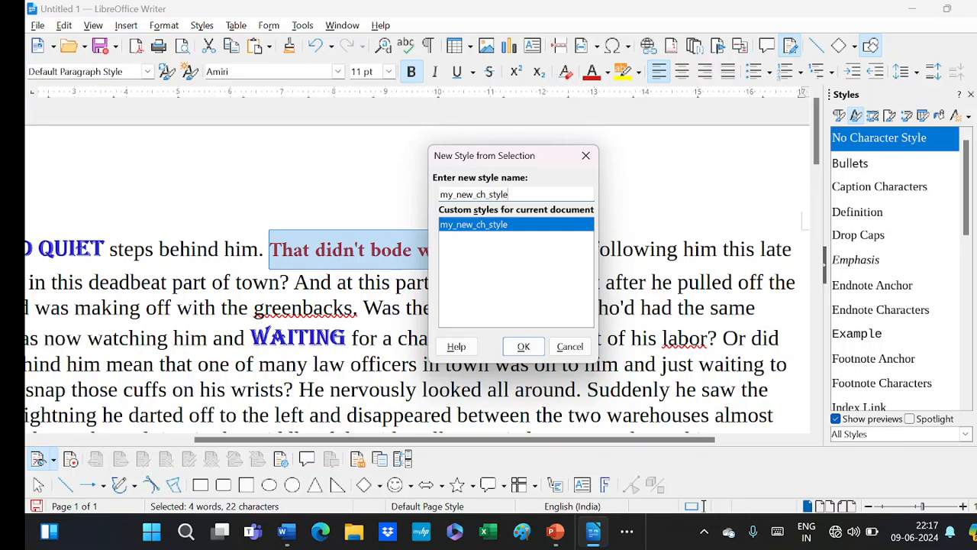
{"action": "type", "text": "2"}
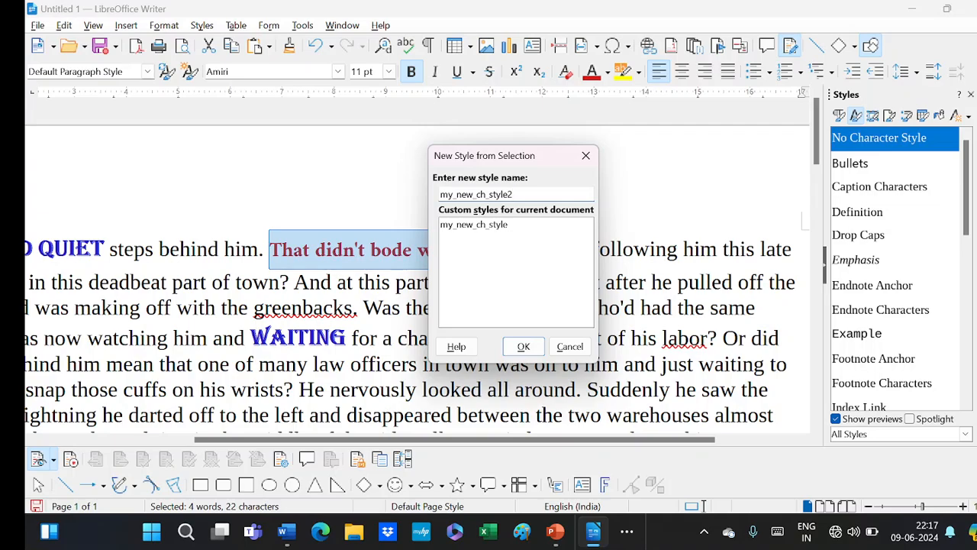
{"action": "left_click", "coordinate": [524, 346]}
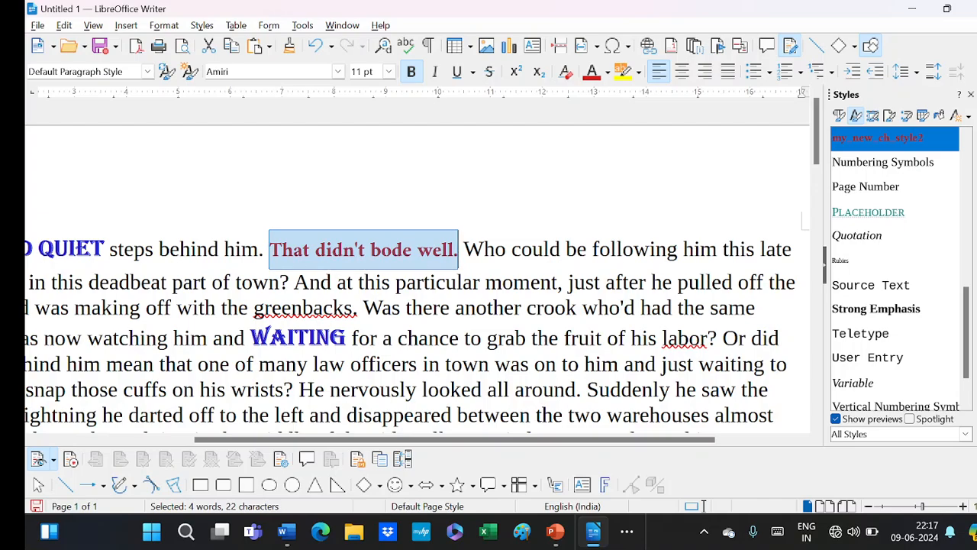
Step: Apply the character style my_new_ch_style2 to the words "He nervously looked all around"
{"action": "left_click_drag", "start_coordinate": [299, 390], "coordinate": [577, 391]}
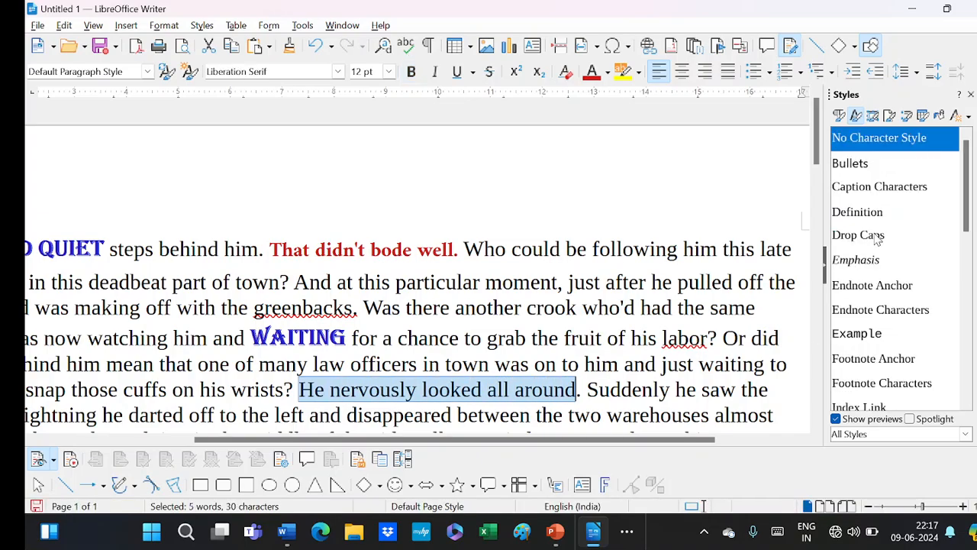
{"action": "scroll", "coordinate": [967, 408], "scroll_direction": "down", "scroll_amount": 5}
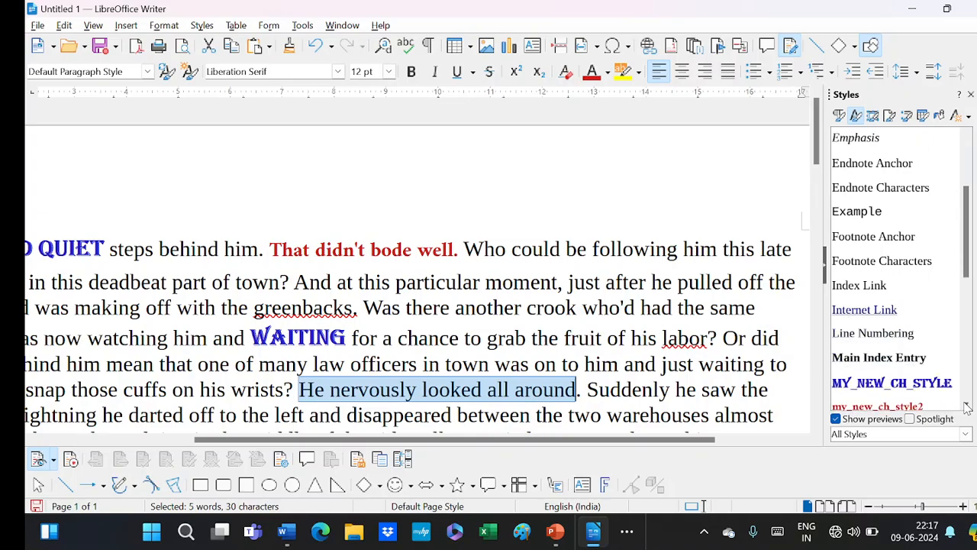
{"action": "scroll", "coordinate": [968, 409], "scroll_direction": "down", "scroll_amount": 4}
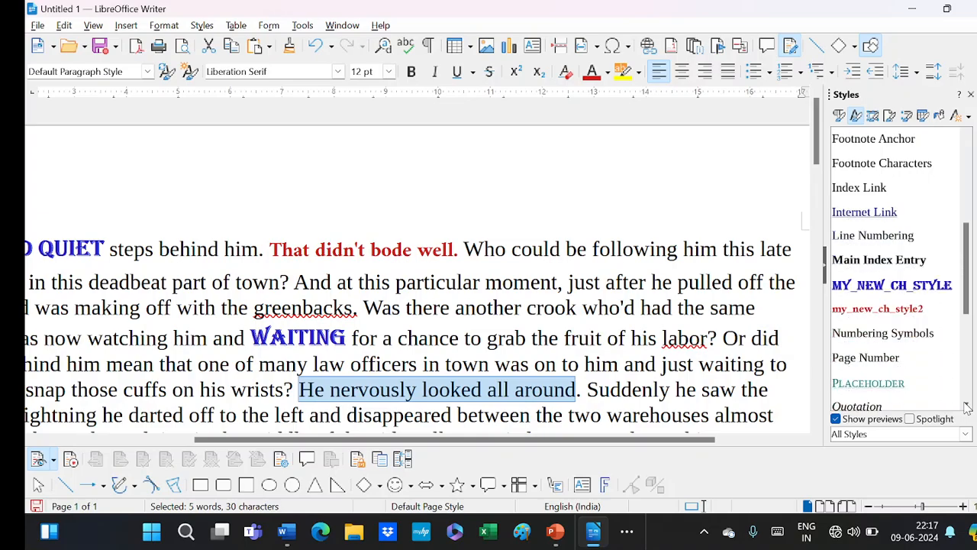
{"action": "double_click", "coordinate": [878, 309]}
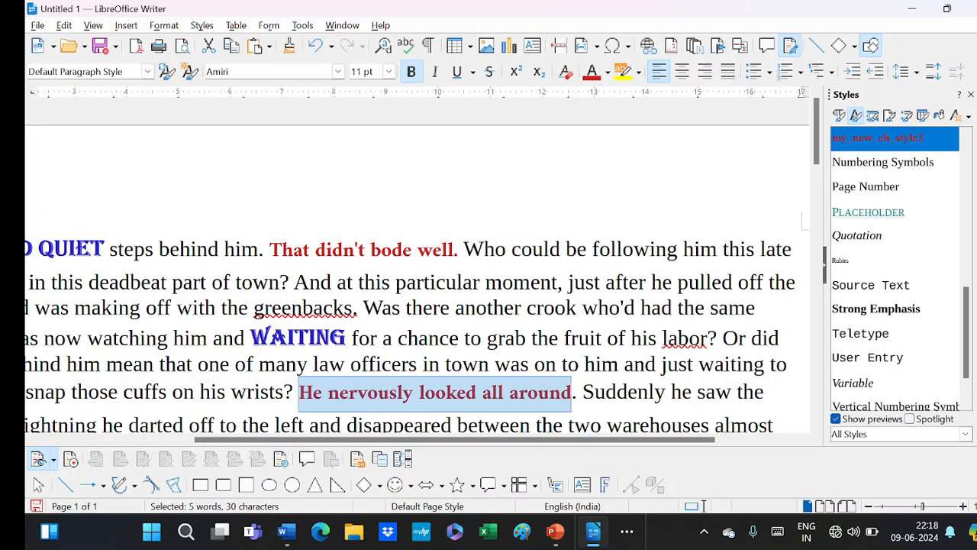
Step: Apply the character style my_new_ch_style to the word "Was" after "greenbacks"
{"action": "left_click_drag", "start_coordinate": [363, 308], "coordinate": [401, 309]}
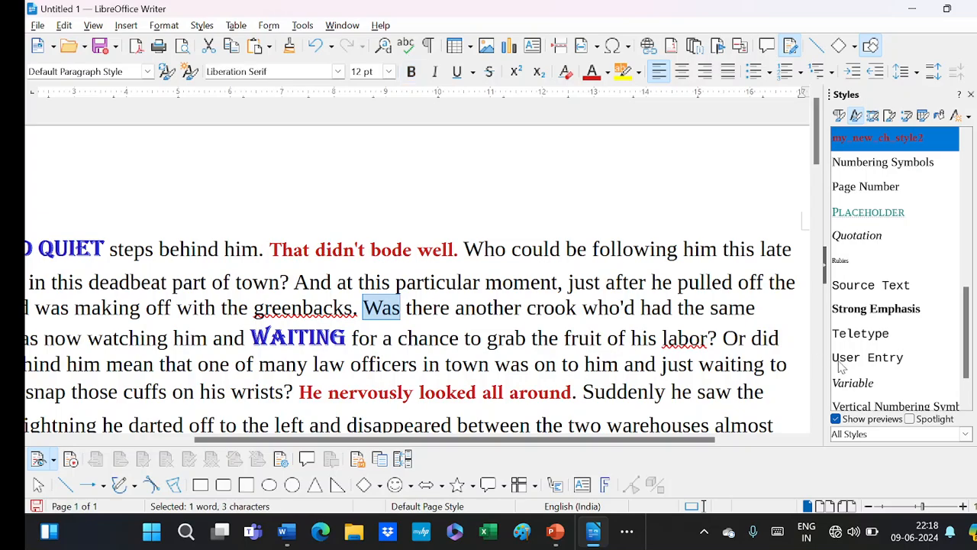
{"action": "left_click", "coordinate": [968, 406]}
{"action": "scroll", "coordinate": [972, 410], "scroll_direction": "down", "scroll_amount": 7}
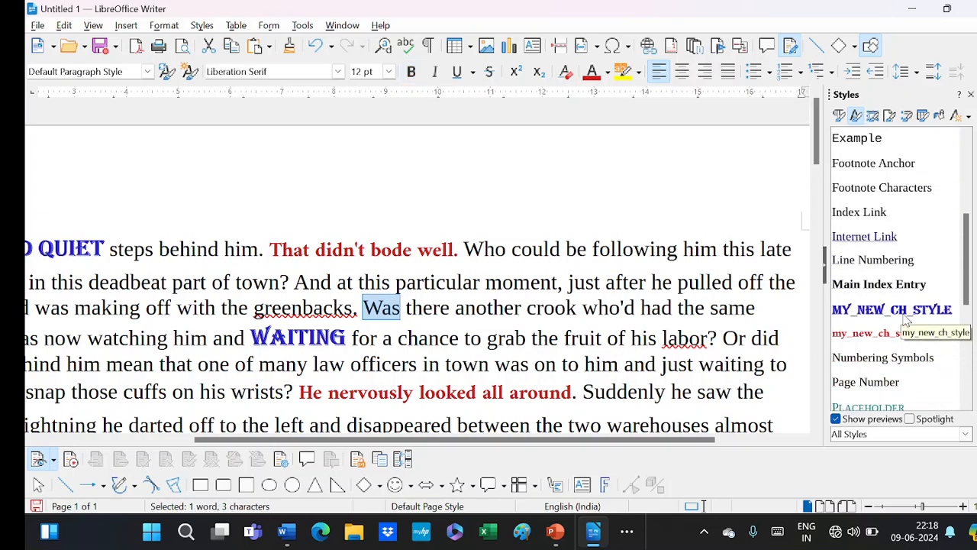
{"action": "double_click", "coordinate": [898, 311]}
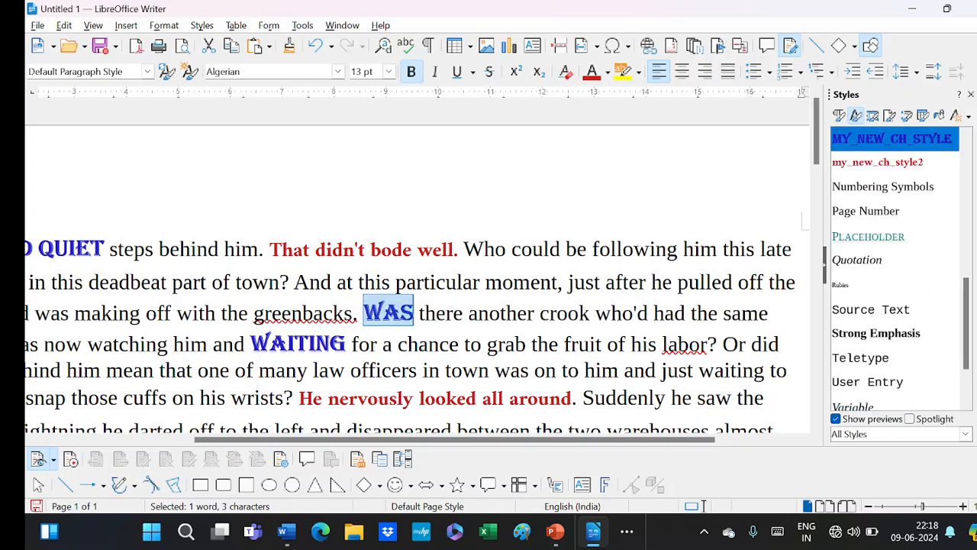
Step: Apply the character style my_new_ch_style to the word "who'd" in the same sentence
{"action": "left_click_drag", "start_coordinate": [596, 314], "coordinate": [654, 313]}
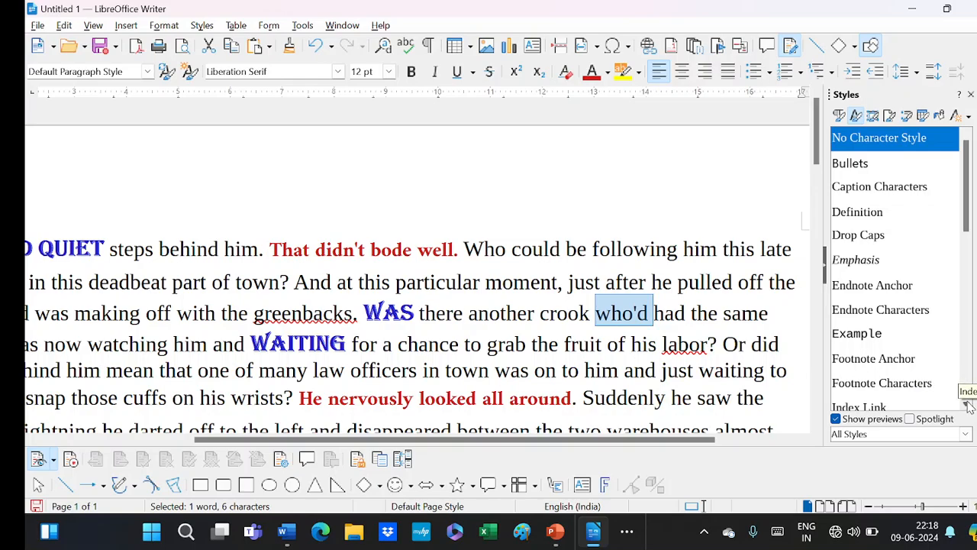
{"action": "scroll", "coordinate": [907, 326], "scroll_direction": "down", "scroll_amount": 3}
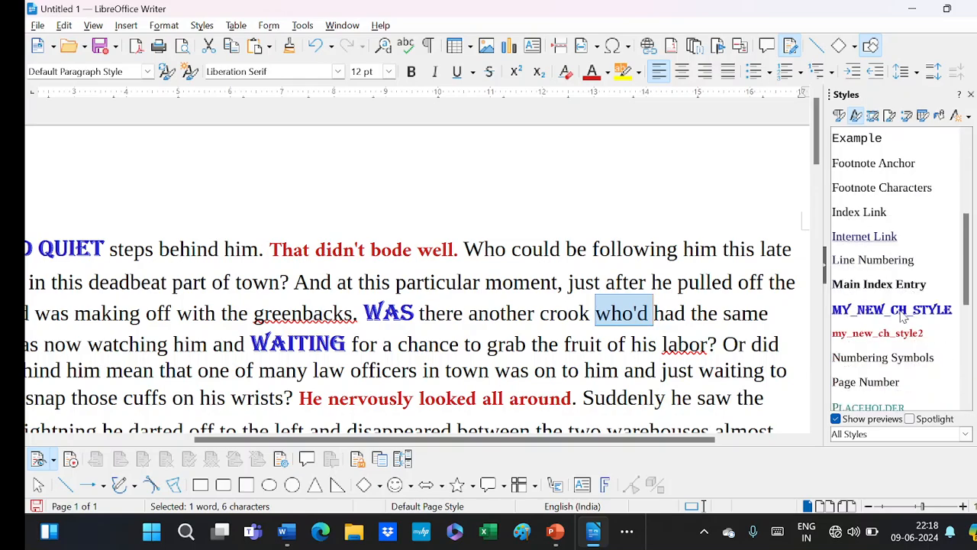
{"action": "double_click", "coordinate": [903, 310]}
{"action": "scroll", "coordinate": [893, 268], "scroll_direction": "down", "scroll_amount": 3}
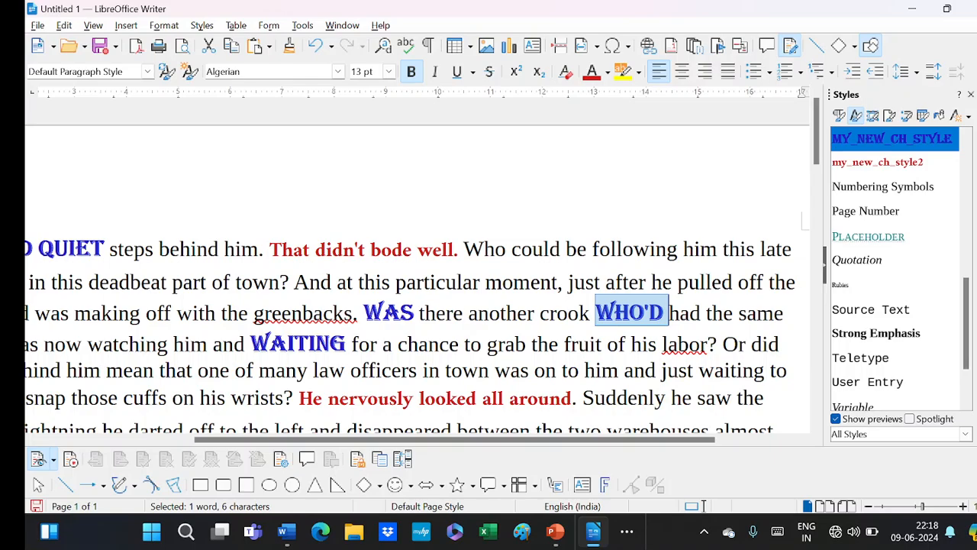
Step: Undo the character style applied to "who'd" and to "Was"
{"action": "key", "text": "ctrl+m"}
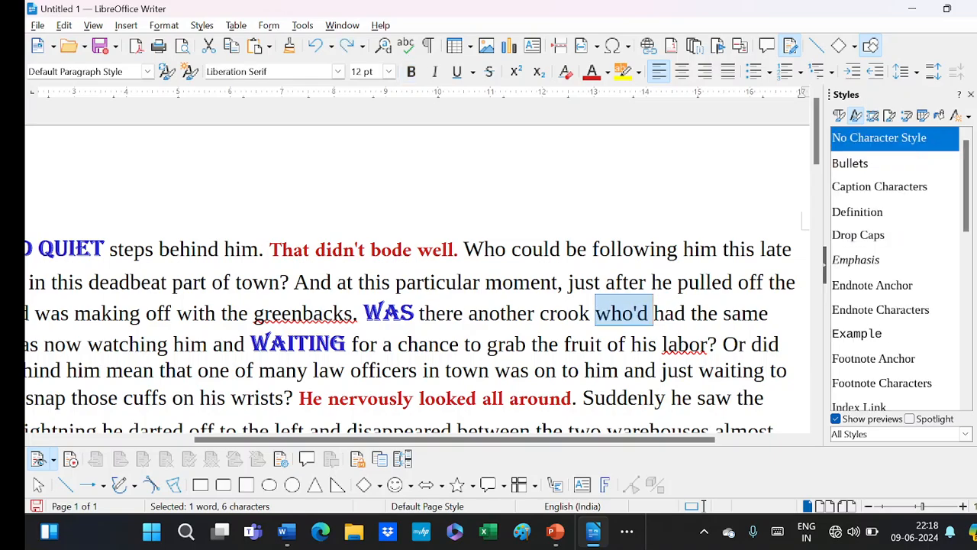
{"action": "key", "text": "ctrl+z"}
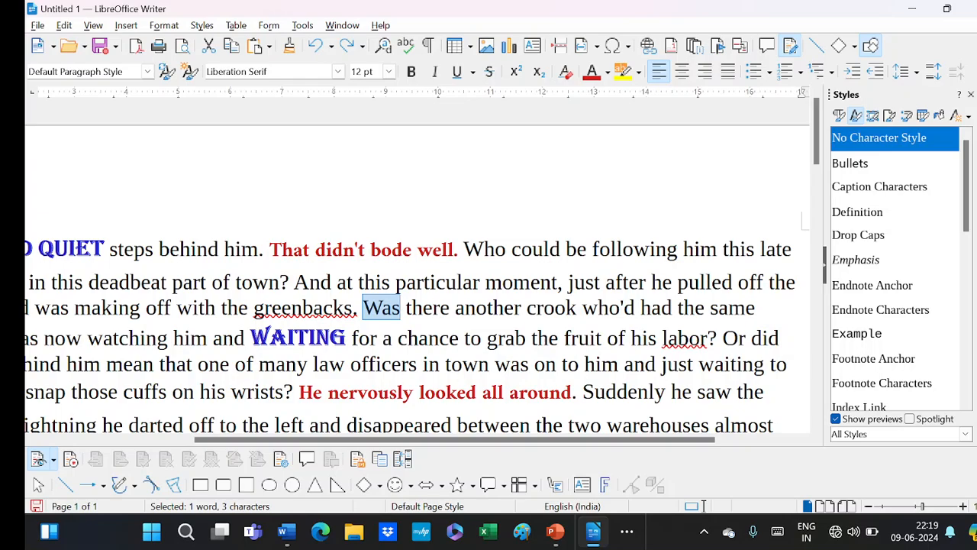
Step: Apply the character style my_new_ch_style2 in Fill Format mode to the word "and" before "was now watching him"
{"action": "left_click", "coordinate": [817, 429]}
{"action": "left_click", "coordinate": [817, 429]}
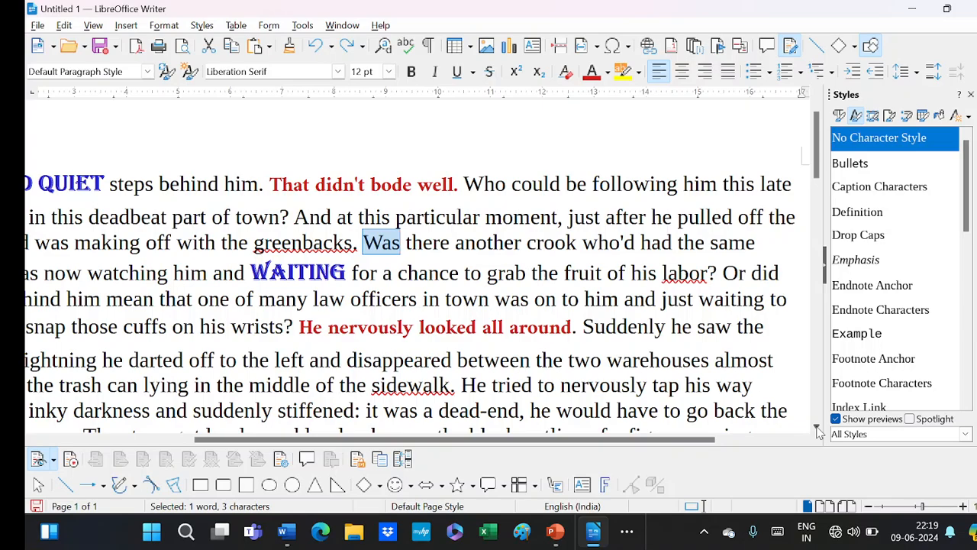
{"action": "left_click", "coordinate": [967, 407]}
{"action": "left_click", "coordinate": [967, 407]}
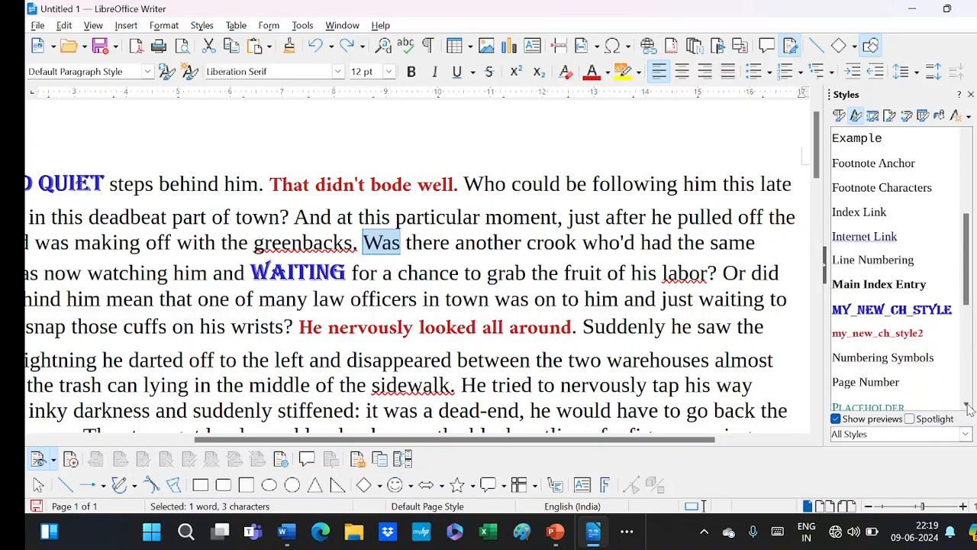
{"action": "left_click", "coordinate": [857, 336]}
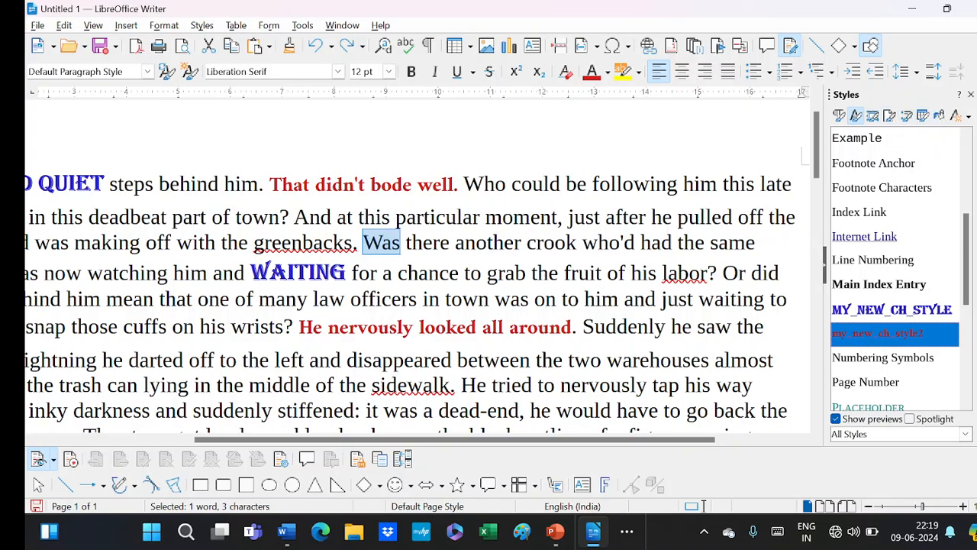
{"action": "left_click", "coordinate": [939, 116]}
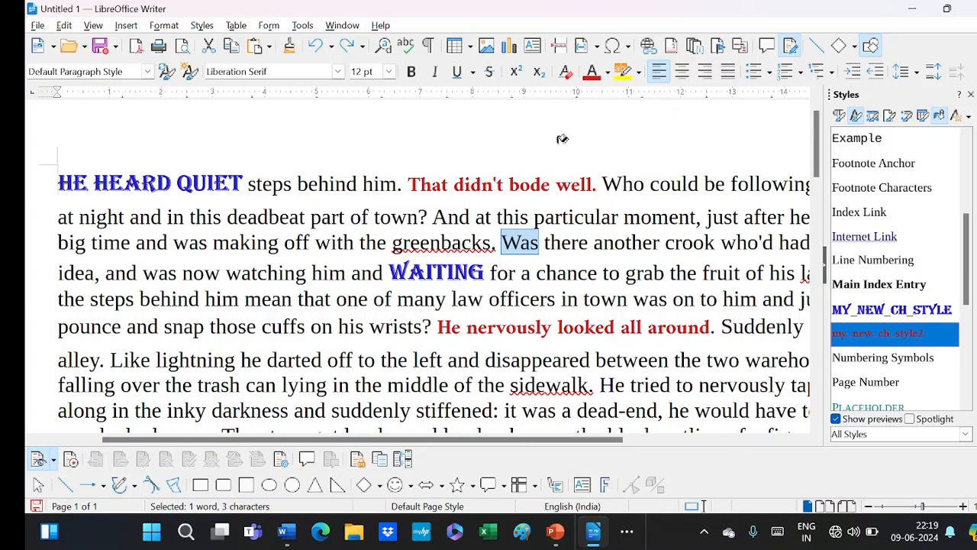
{"action": "left_click", "coordinate": [122, 273]}
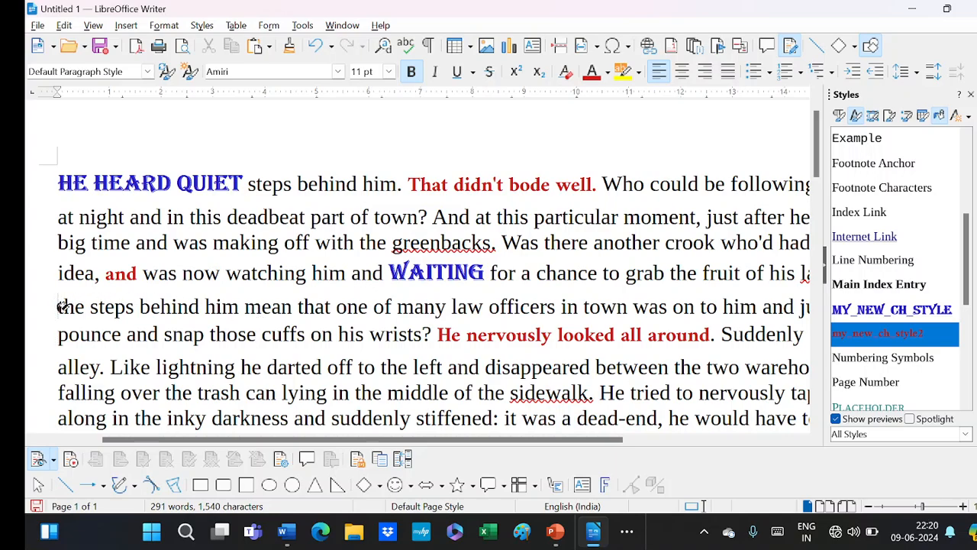
Step: Fill the same style onto "the steps behind him mean that one of many law officers", "this" and "big time and", and leave Fill Format mode
{"action": "left_click_drag", "start_coordinate": [62, 306], "coordinate": [560, 309]}
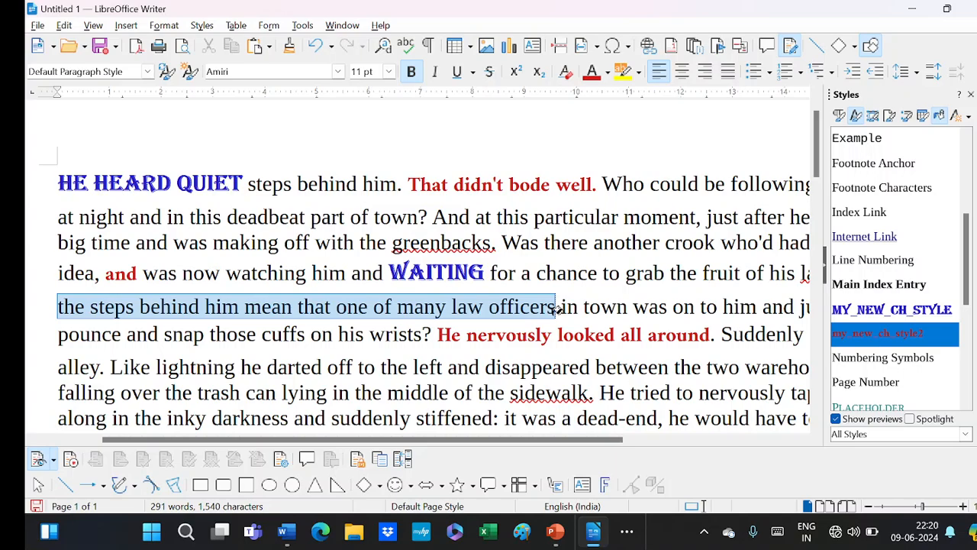
{"action": "left_click_drag", "start_coordinate": [558, 308], "coordinate": [558, 309]}
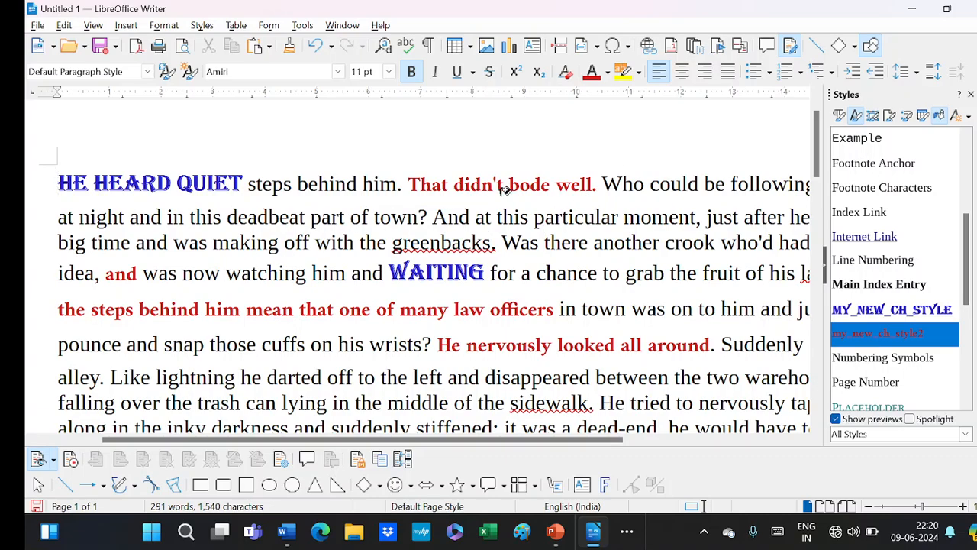
{"action": "left_click", "coordinate": [513, 215]}
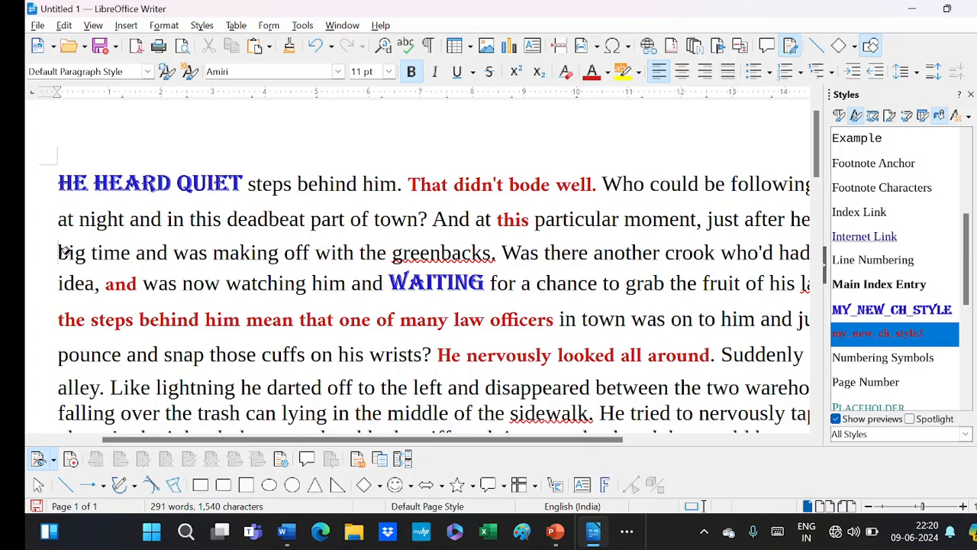
{"action": "left_click_drag", "start_coordinate": [64, 252], "coordinate": [168, 253]}
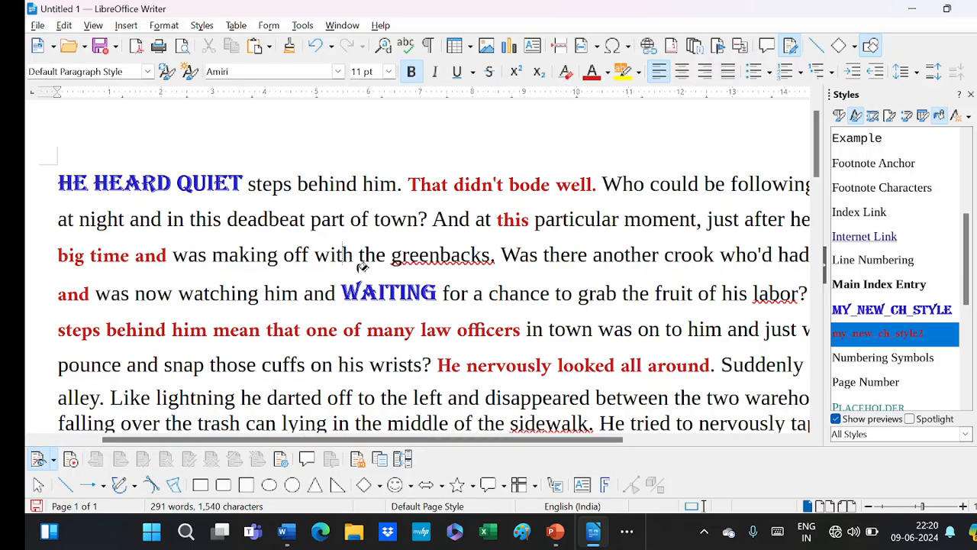
{"action": "scroll", "coordinate": [808, 406], "scroll_direction": "down", "scroll_amount": 3}
{"action": "scroll", "coordinate": [807, 406], "scroll_direction": "down", "scroll_amount": 3}
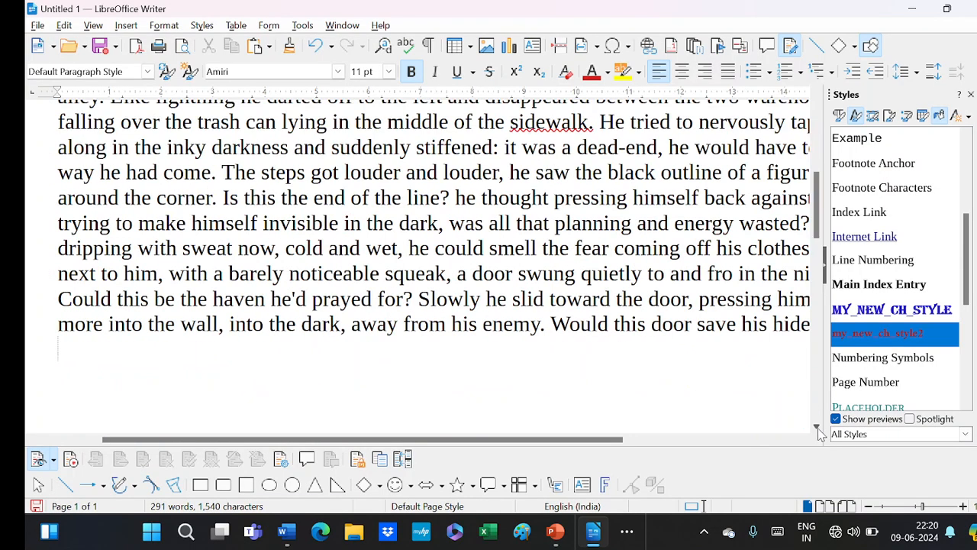
{"action": "scroll", "coordinate": [752, 146], "scroll_direction": "up", "scroll_amount": 5}
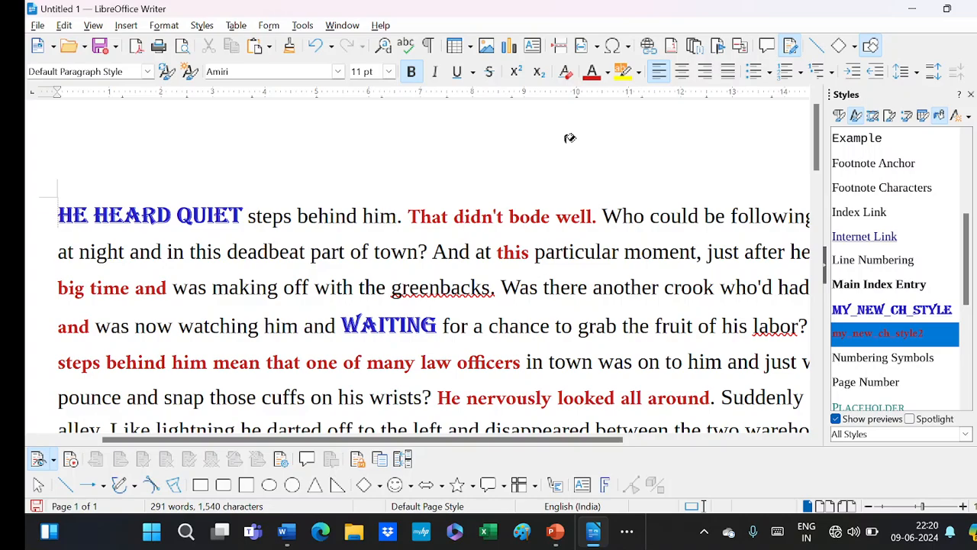
{"action": "left_click", "coordinate": [939, 116]}
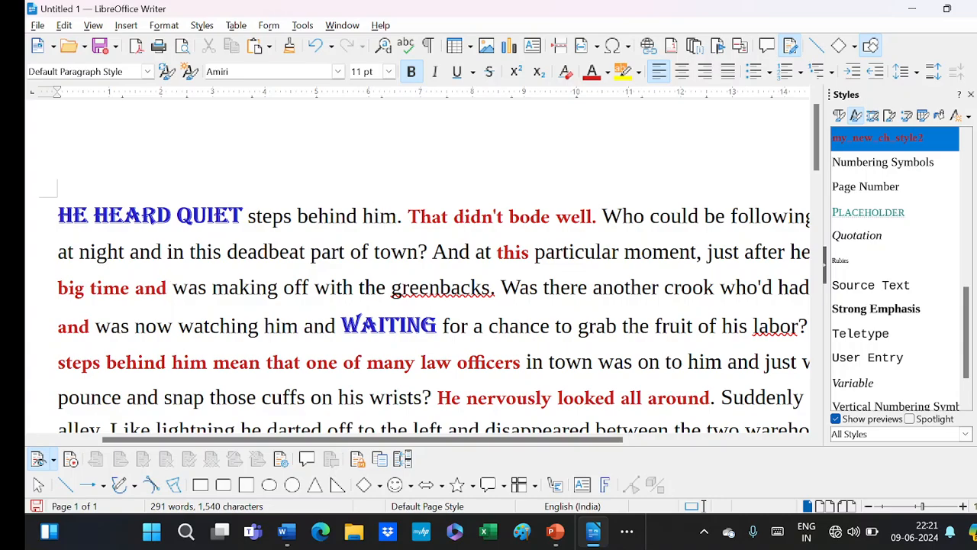
Step: Undo all applications of my_new_ch_style2 made in Fill Format mode
{"action": "key", "text": "ctrl+z"}
{"action": "key", "text": "ctrl+z"}
{"action": "key", "text": "ctrl+z"}
{"action": "key", "text": "ctrl+z"}
{"action": "key", "text": "ctrl+z"}
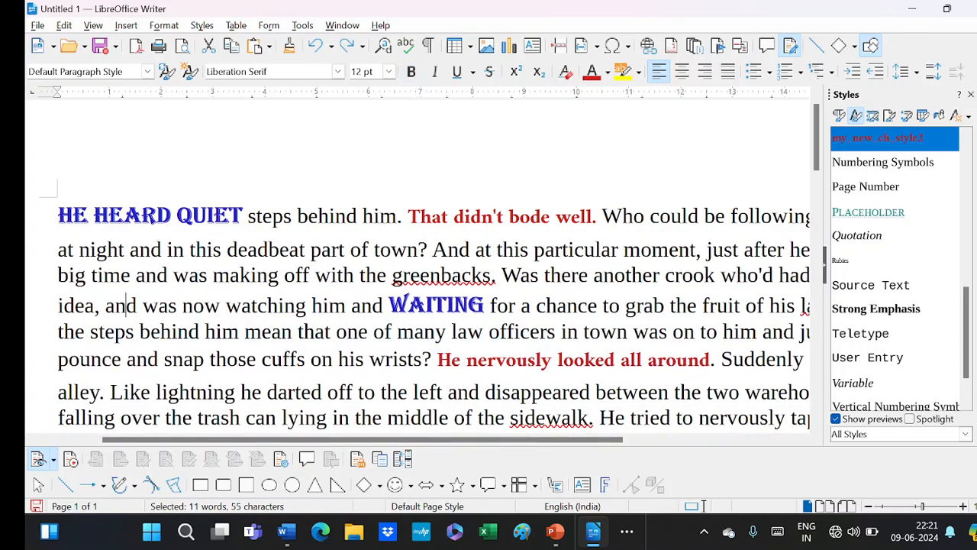
Step: Undo the remaining character formatting and both custom character styles, keeping the story as plain unformatted text
{"action": "key", "text": "ctrl+z"}
{"action": "key", "text": "ctrl+z"}
{"action": "key", "text": "ctrl+z"}
{"action": "key", "text": "ctrl+z"}
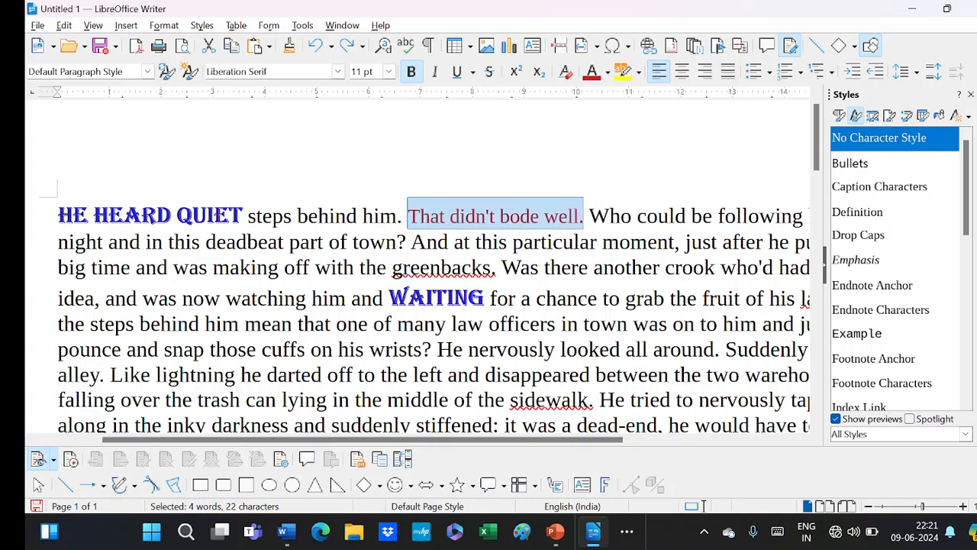
{"action": "key", "text": "ctrl+z"}
{"action": "key", "text": "ctrl+z"}
{"action": "key", "text": "ctrl+z"}
{"action": "key", "text": "ctrl+z"}
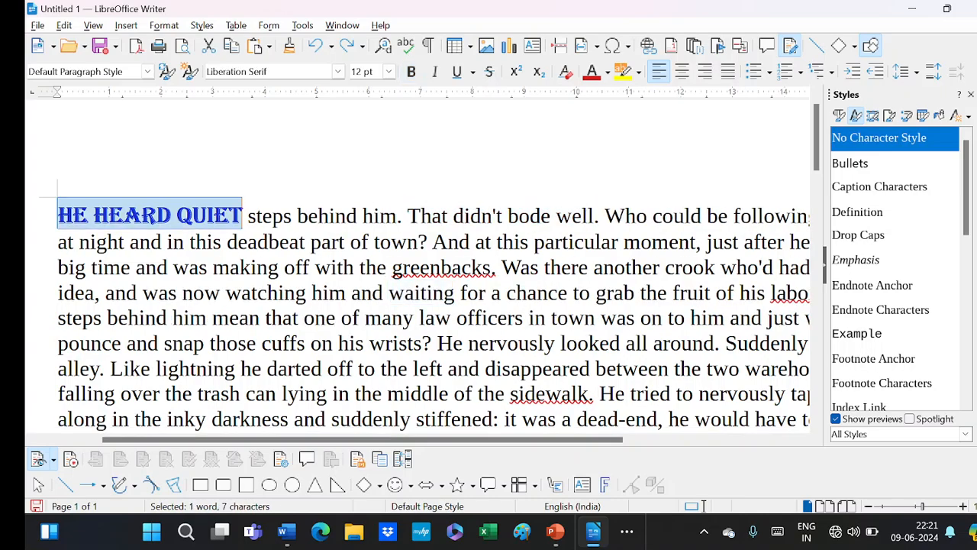
{"action": "key", "text": "ctrl+z"}
{"action": "key", "text": "ctrl+z"}
{"action": "key", "text": "ctrl+z"}
{"action": "key", "text": "ctrl+z"}
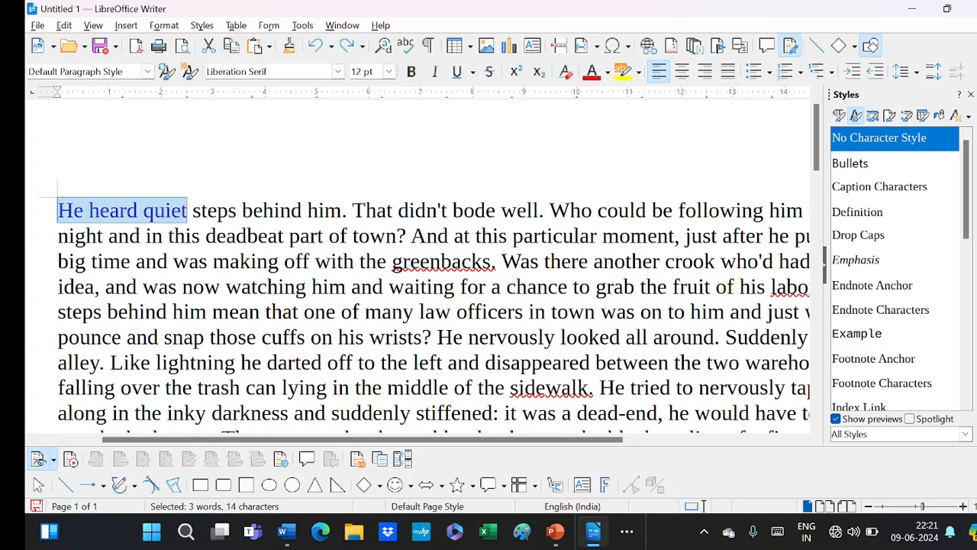
{"action": "key", "text": "ctrl+z"}
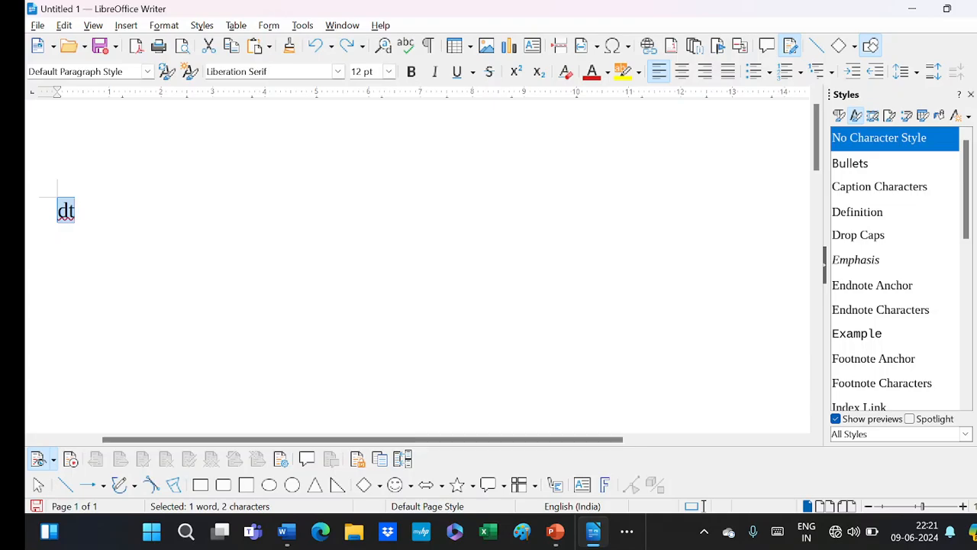
{"action": "key", "text": "ctrl+z"}
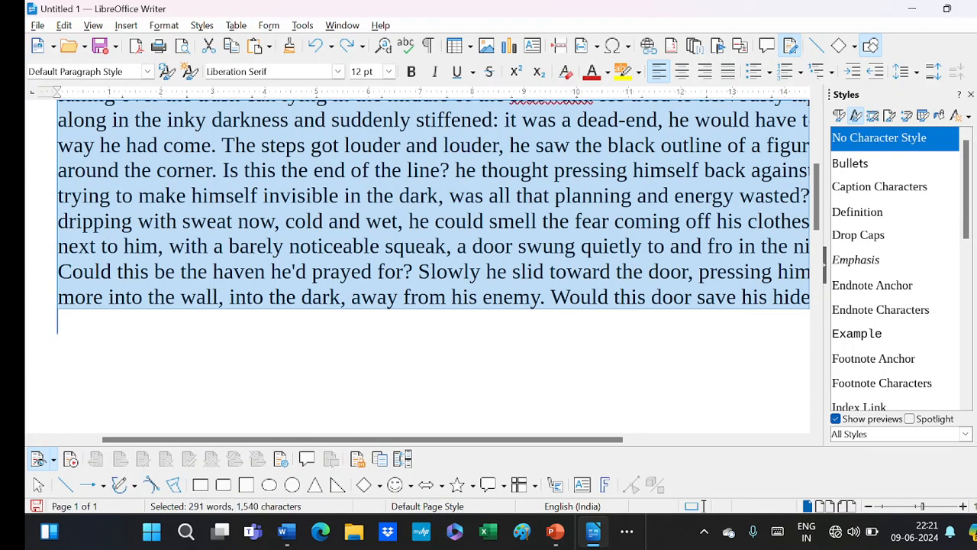
Step: Deselect the text and look through the whole character style list for the two custom styles
{"action": "left_click", "coordinate": [58, 321]}
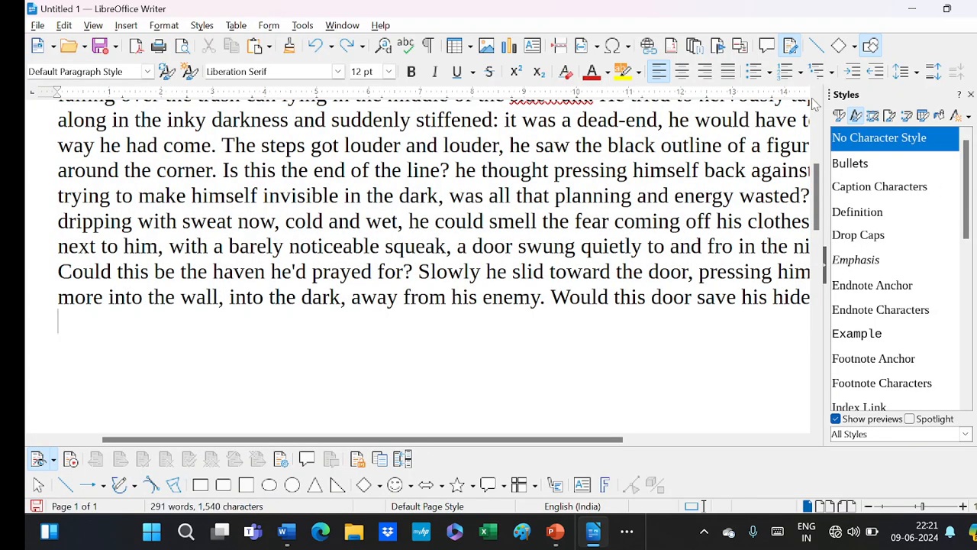
{"action": "scroll", "coordinate": [817, 96], "scroll_direction": "up", "scroll_amount": 3}
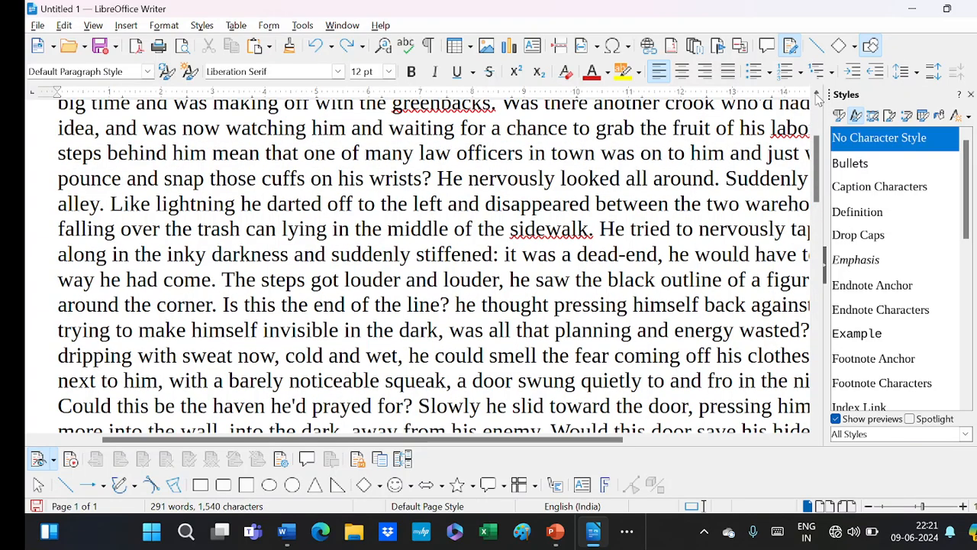
{"action": "scroll", "coordinate": [818, 96], "scroll_direction": "up", "scroll_amount": 5}
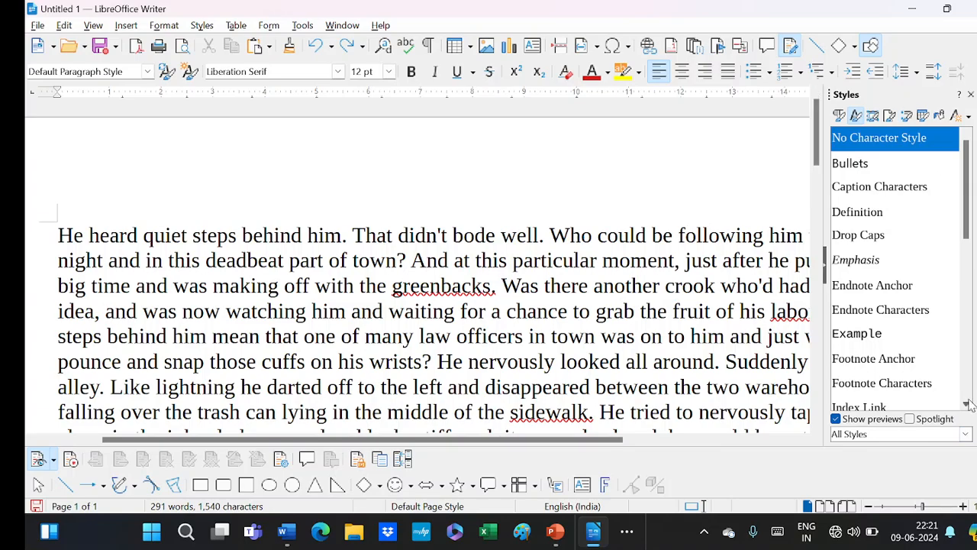
{"action": "scroll", "coordinate": [969, 405], "scroll_direction": "down", "scroll_amount": 4}
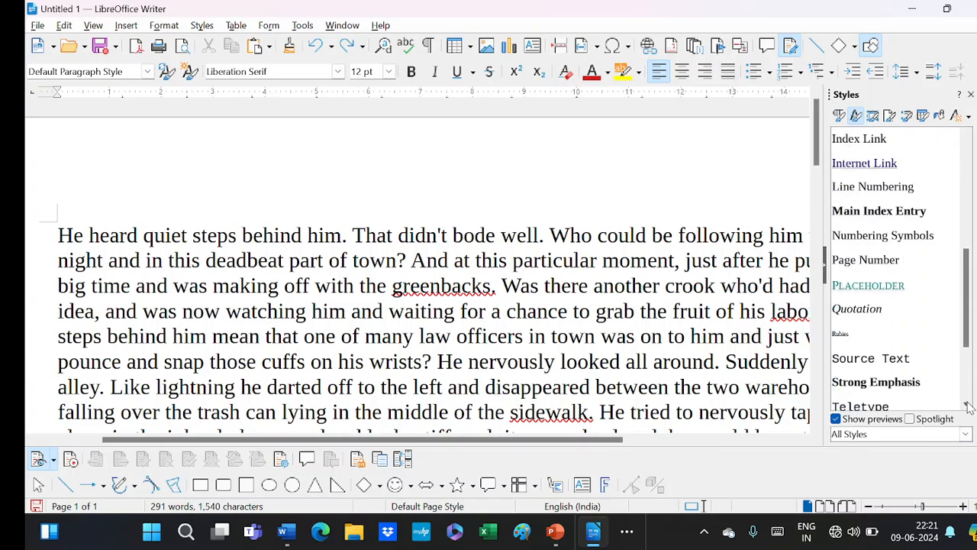
{"action": "scroll", "coordinate": [968, 405], "scroll_direction": "down", "scroll_amount": 3}
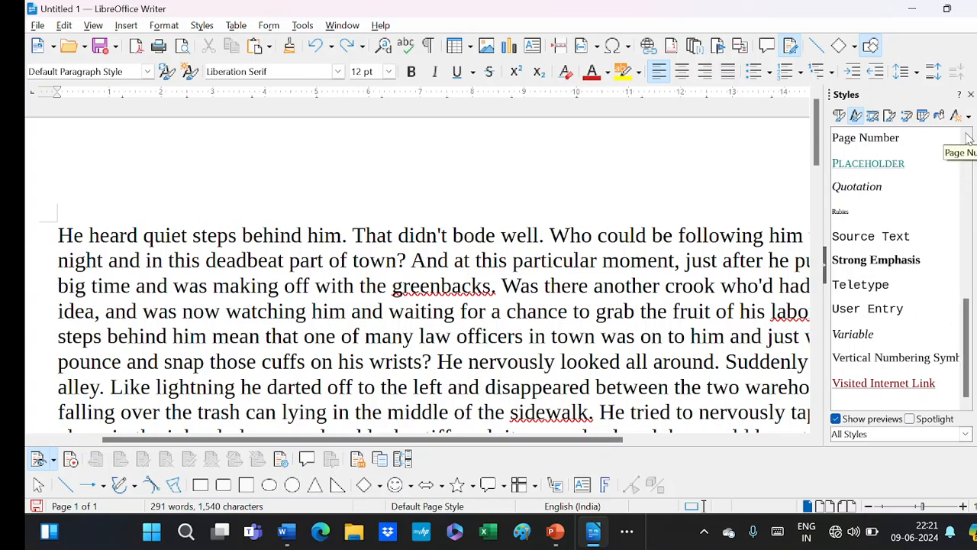
{"action": "scroll", "coordinate": [968, 136], "scroll_direction": "up", "scroll_amount": 3}
{"action": "scroll", "coordinate": [969, 136], "scroll_direction": "up", "scroll_amount": 5}
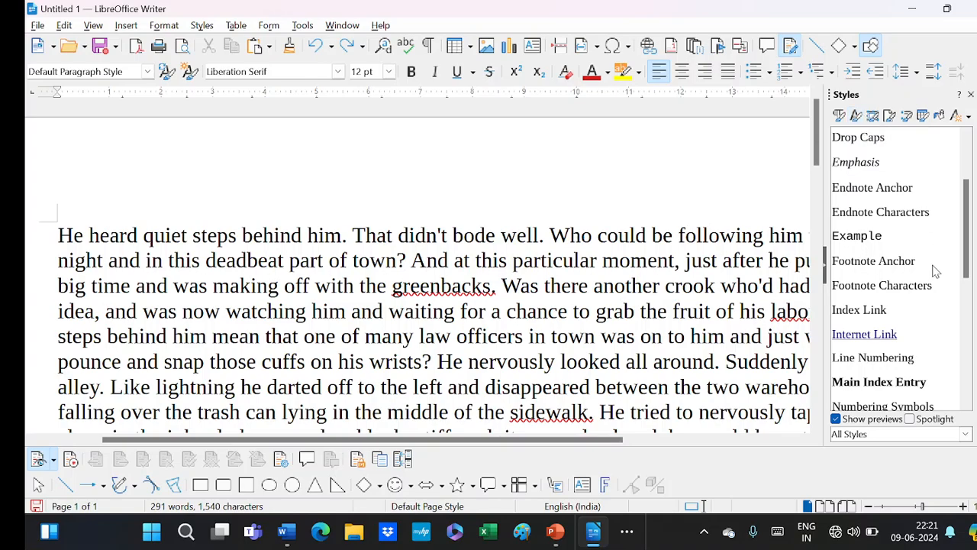
{"action": "scroll", "coordinate": [966, 408], "scroll_direction": "down", "scroll_amount": 5}
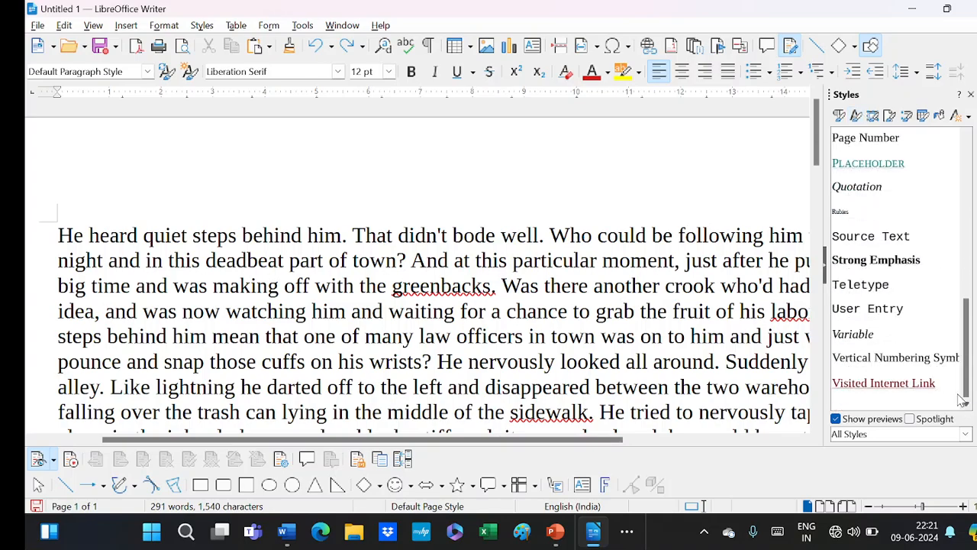
Step: Redo the formatting of "He heard quiet", the creation of my_new_ch_style and its application to "waiting"
{"action": "key", "text": "shift+Right"}
{"action": "key", "text": "shift+Right"}
{"action": "key", "text": "shift+Right"}
{"action": "key", "text": "shift+Right"}
{"action": "key", "text": "shift+Right"}
{"action": "key", "text": "shift+Right"}
{"action": "key", "text": "shift+Right"}
{"action": "key", "text": "shift+Right"}
{"action": "key", "text": "shift+Right"}
{"action": "key", "text": "shift+Right"}
{"action": "key", "text": "shift+Right"}
{"action": "key", "text": "shift+Right"}
{"action": "key", "text": "shift+Right"}
{"action": "key", "text": "shift+Right"}
{"action": "key", "text": "ctrl+b"}
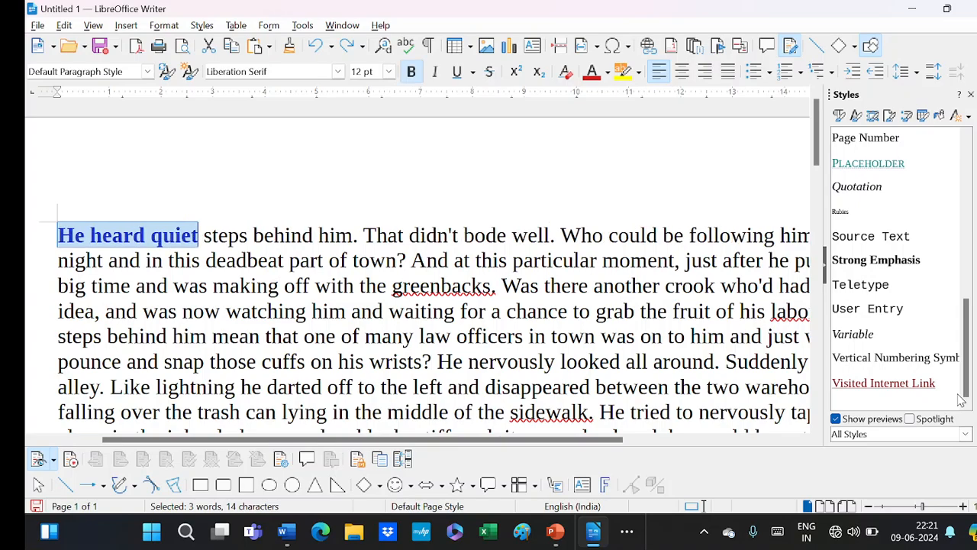
{"action": "key", "text": "ctrl+bracketright"}
{"action": "key", "text": "ctrl+y"}
{"action": "key", "text": "ctrl+y"}
{"action": "key", "text": "ctrl+y"}
{"action": "key", "text": "ctrl+y"}
{"action": "key", "text": "ctrl+y"}
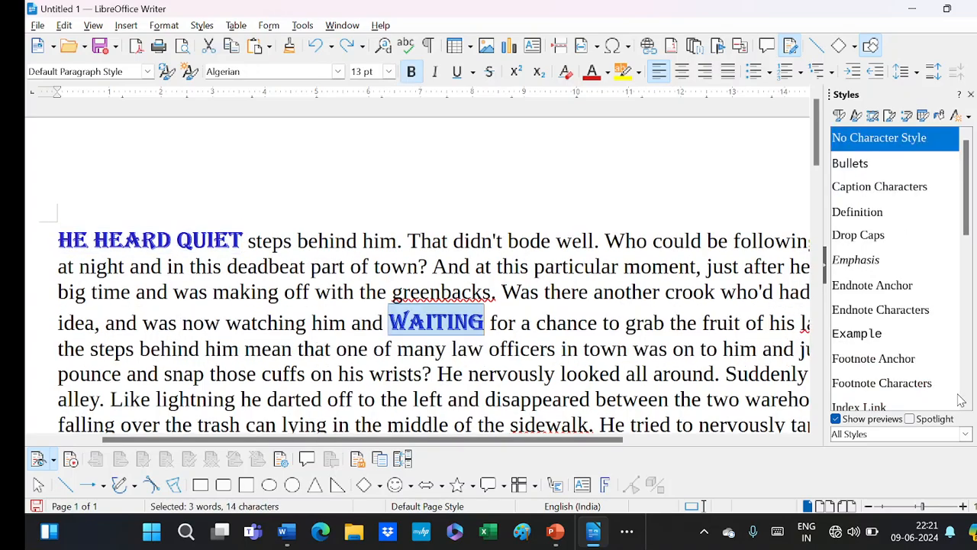
Step: Redo the red formatting of "That didn't bode well.", the creation of my_new_ch_style2 and its application to "He nervously looked all around"
{"action": "key", "text": "ctrl+y"}
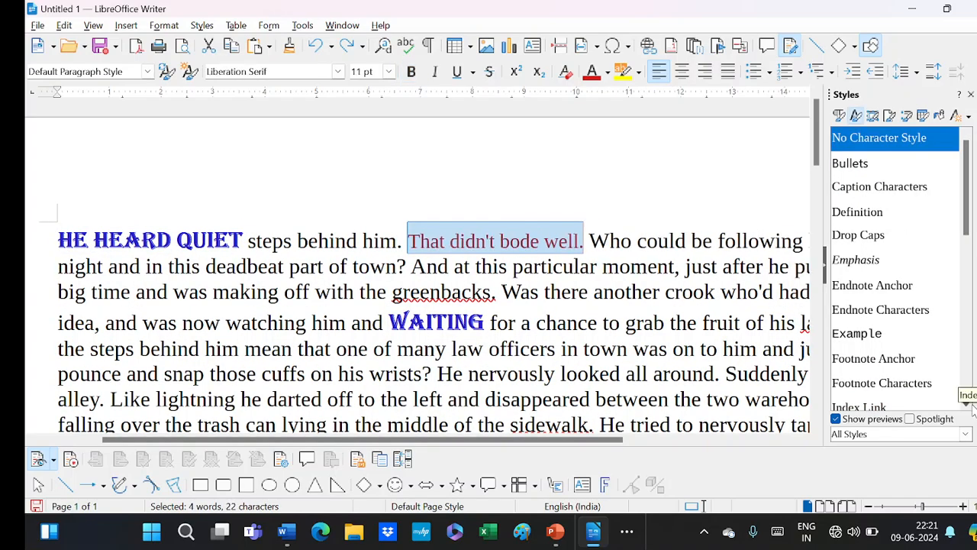
{"action": "scroll", "coordinate": [967, 408], "scroll_direction": "down", "scroll_amount": 2}
{"action": "left_click", "coordinate": [967, 406]}
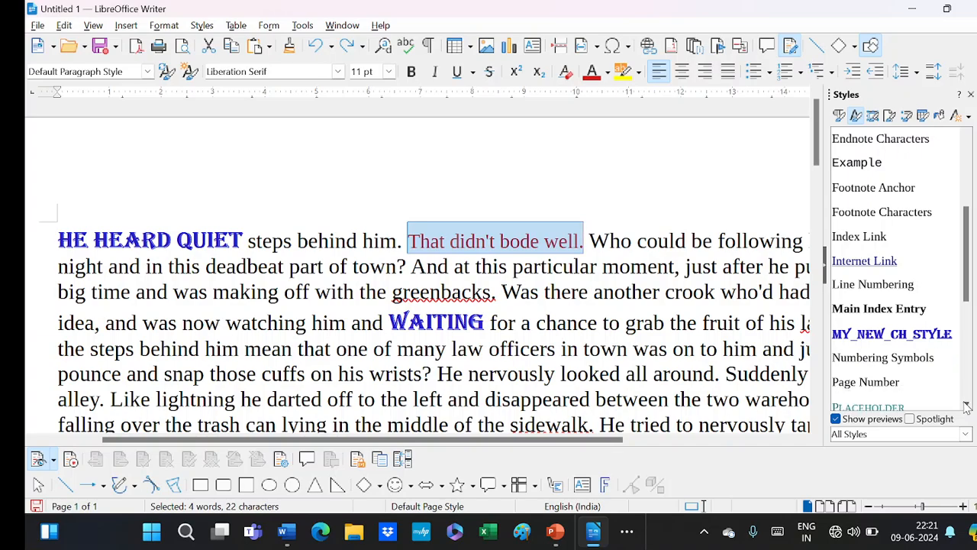
{"action": "key", "text": "ctrl+y"}
{"action": "key", "text": "ctrl+y"}
{"action": "key", "text": "ctrl+y"}
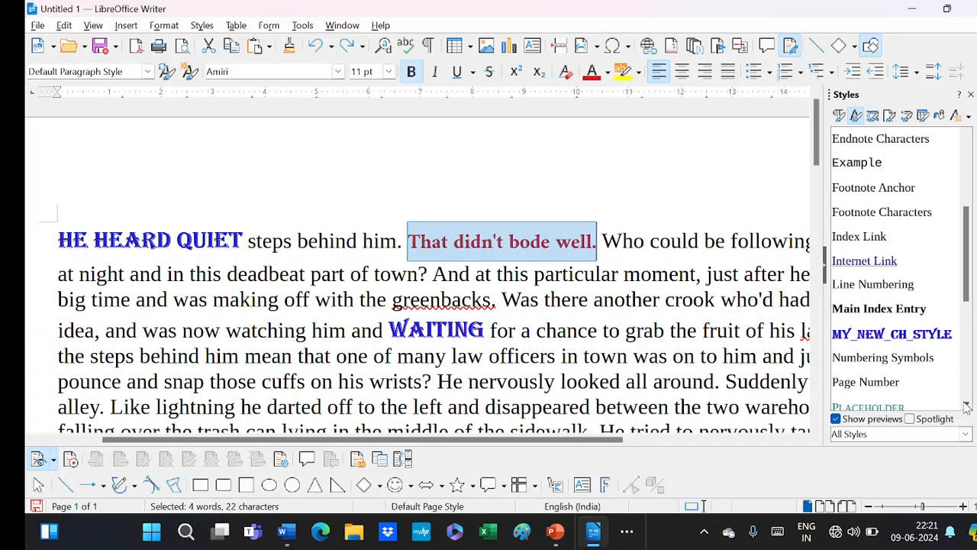
{"action": "key", "text": "ctrl+y"}
{"action": "key", "text": "ctrl+y"}
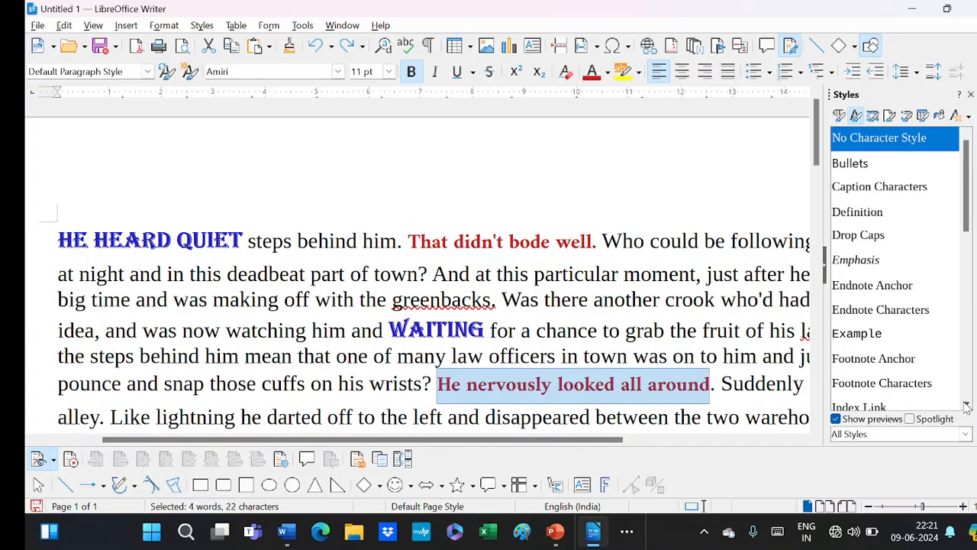
Step: Check the custom styles in the character style list against the styled words, including "That didn't bode well."
{"action": "left_click", "coordinate": [966, 407]}
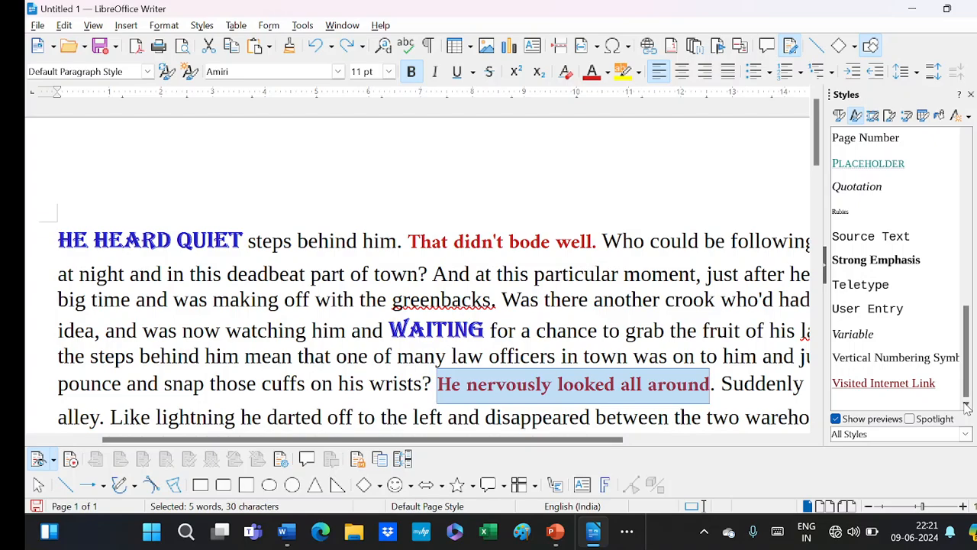
{"action": "left_click", "coordinate": [968, 136]}
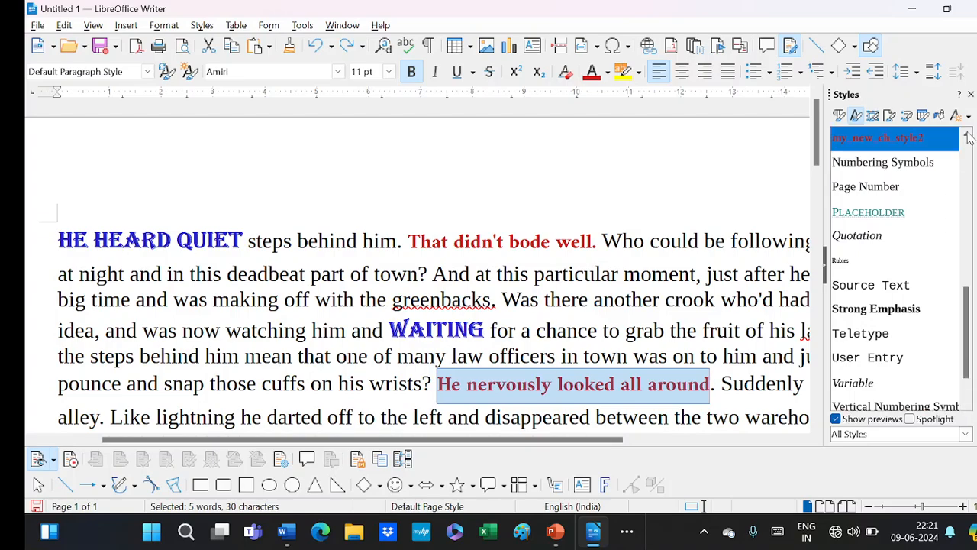
{"action": "left_click", "coordinate": [967, 135]}
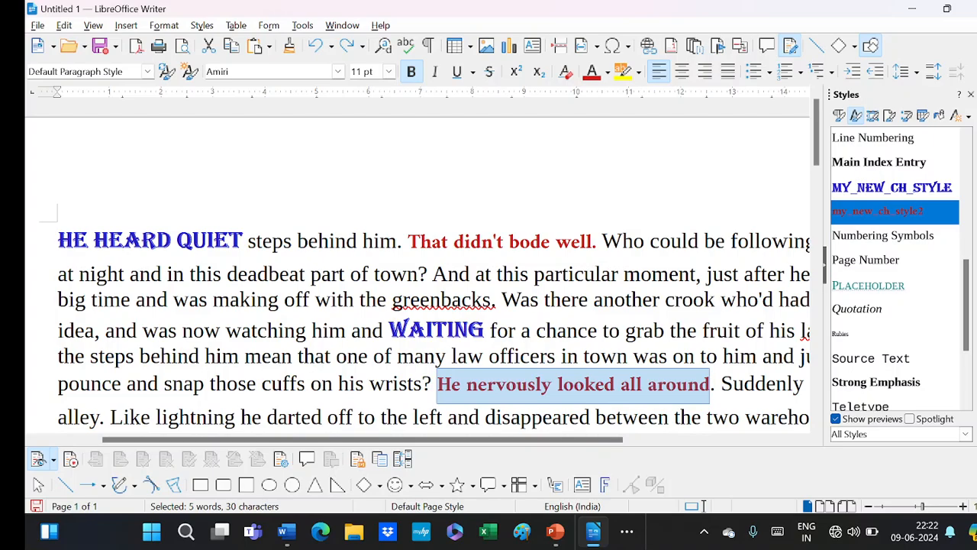
{"action": "left_click_drag", "start_coordinate": [408, 241], "coordinate": [595, 241]}
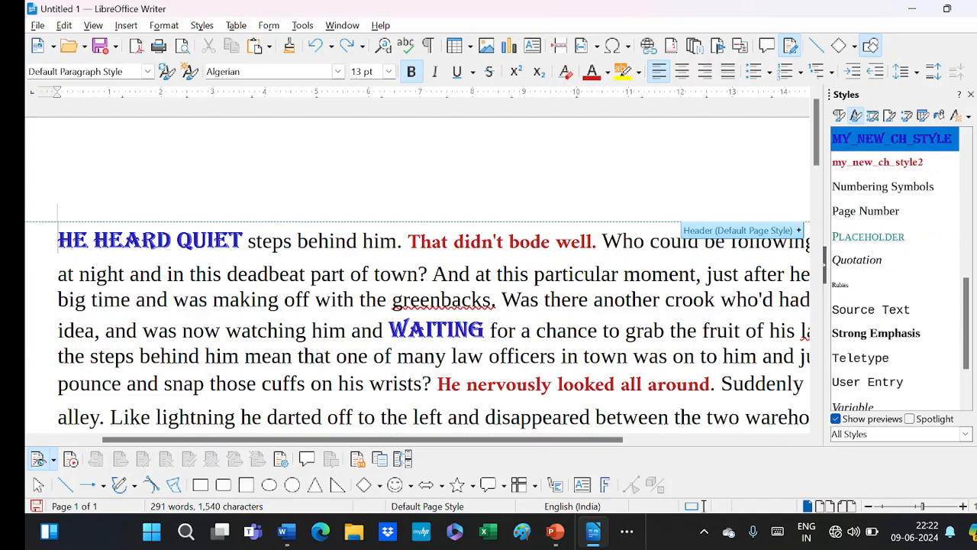
Step: Format "That didn't bode well." in the recent green font colour, at 10.5 pt and in Arial Black
{"action": "left_click", "coordinate": [871, 164]}
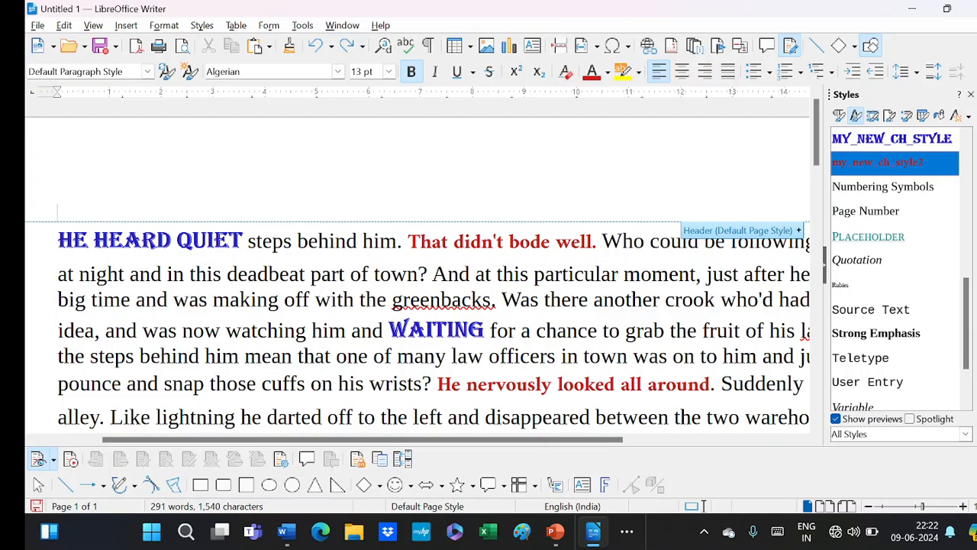
{"action": "left_click_drag", "start_coordinate": [409, 241], "coordinate": [596, 241]}
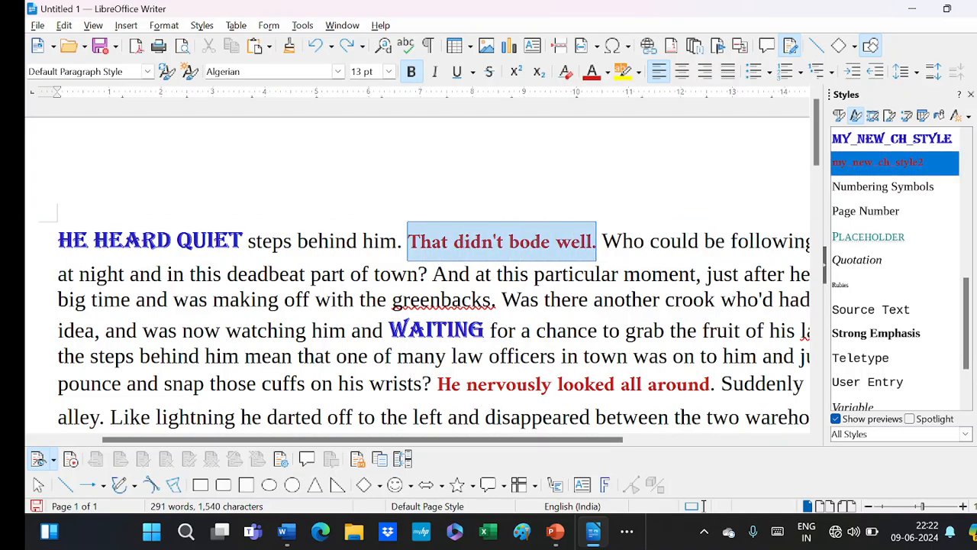
{"action": "left_click", "coordinate": [608, 71]}
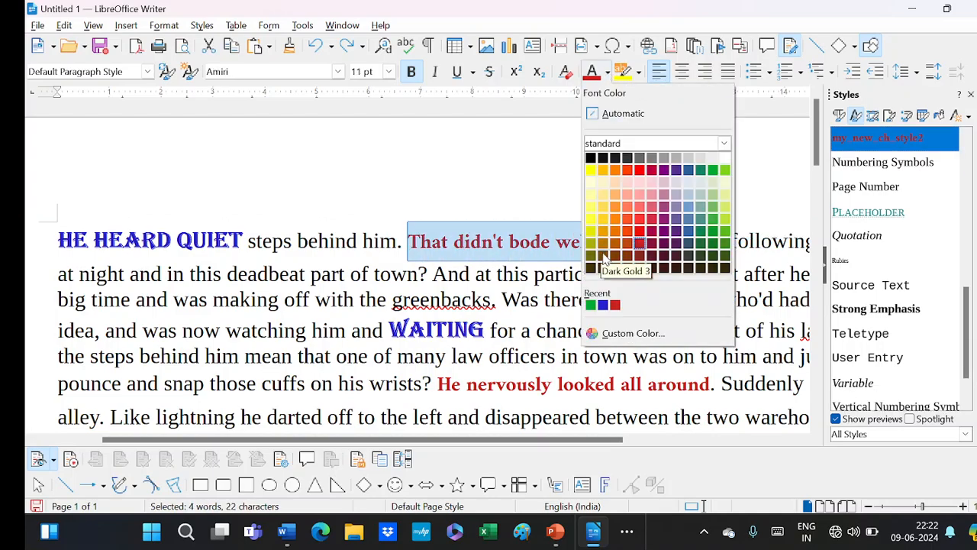
{"action": "left_click", "coordinate": [590, 305]}
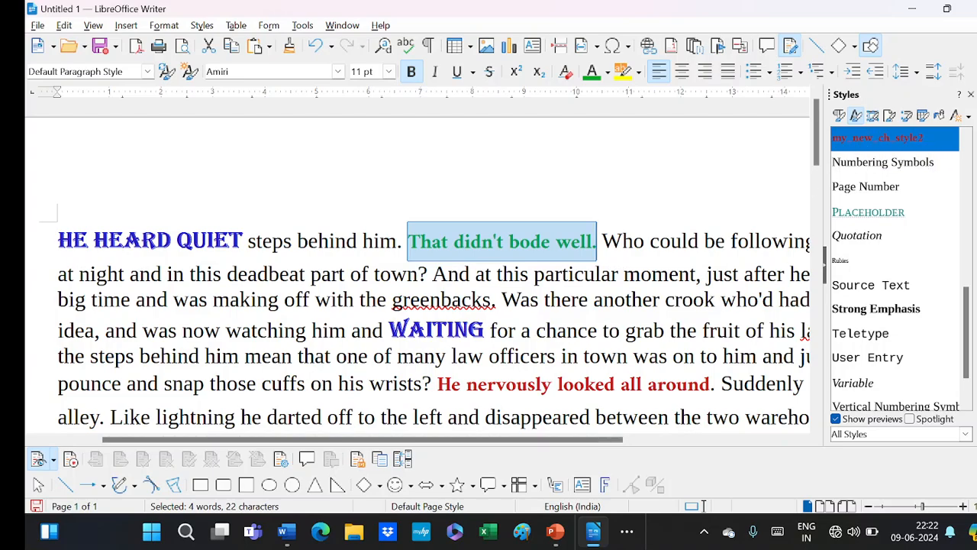
{"action": "left_click", "coordinate": [389, 71]}
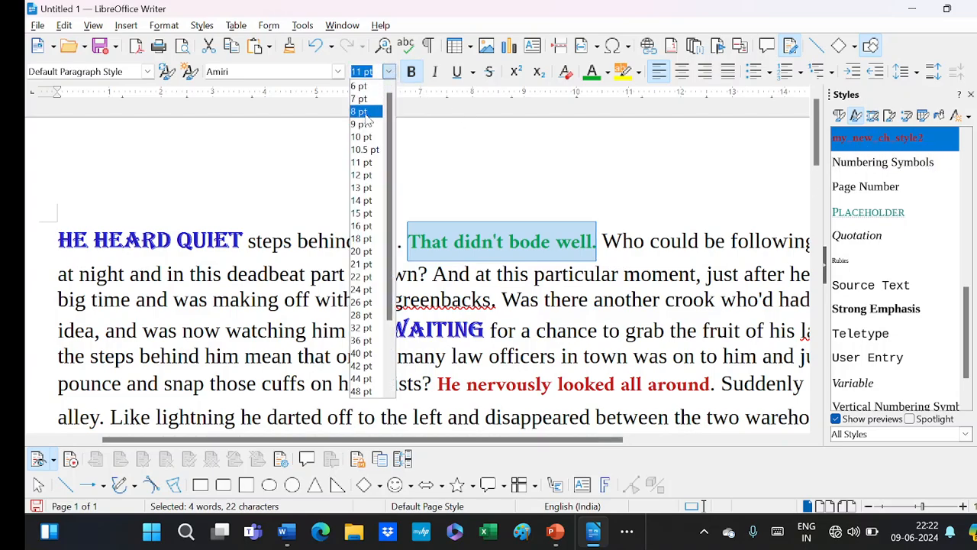
{"action": "left_click", "coordinate": [359, 150]}
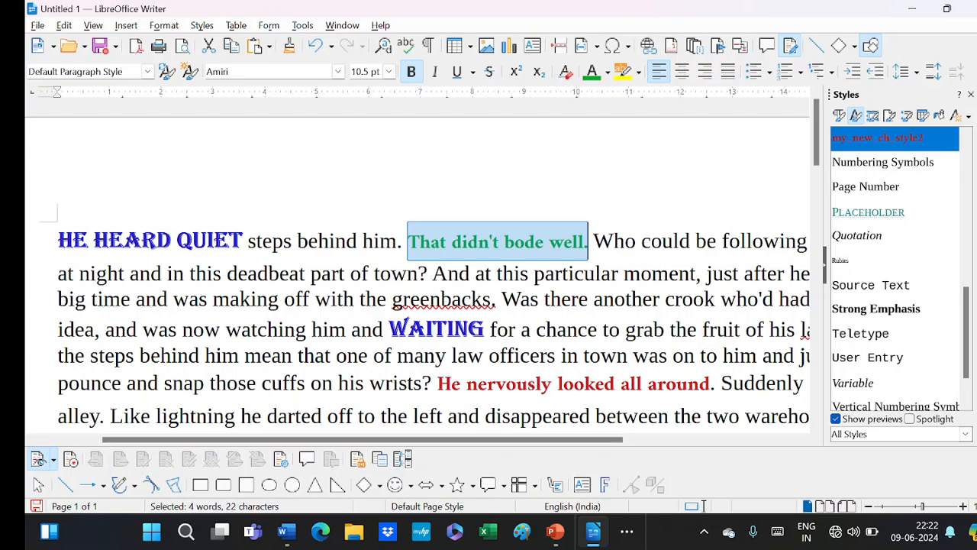
{"action": "left_click", "coordinate": [339, 71]}
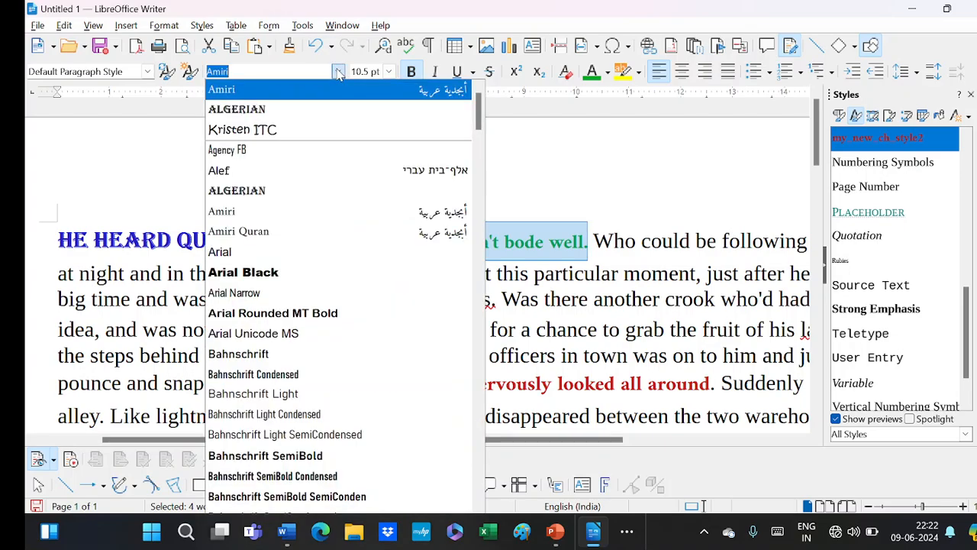
{"action": "left_click", "coordinate": [259, 272]}
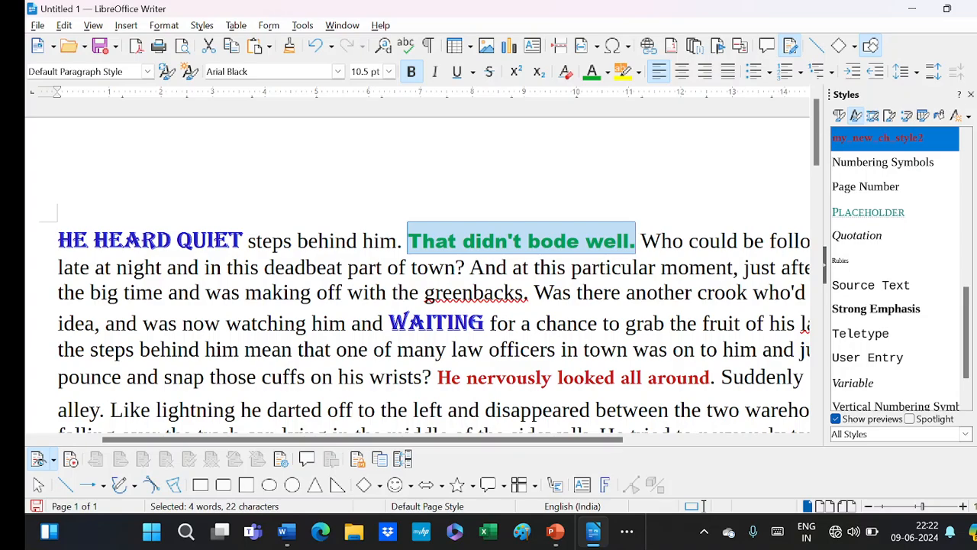
Step: Update the my_new_ch_style2 character style from the reformatted "That didn't bode well." and deselect the text
{"action": "left_click", "coordinate": [968, 119]}
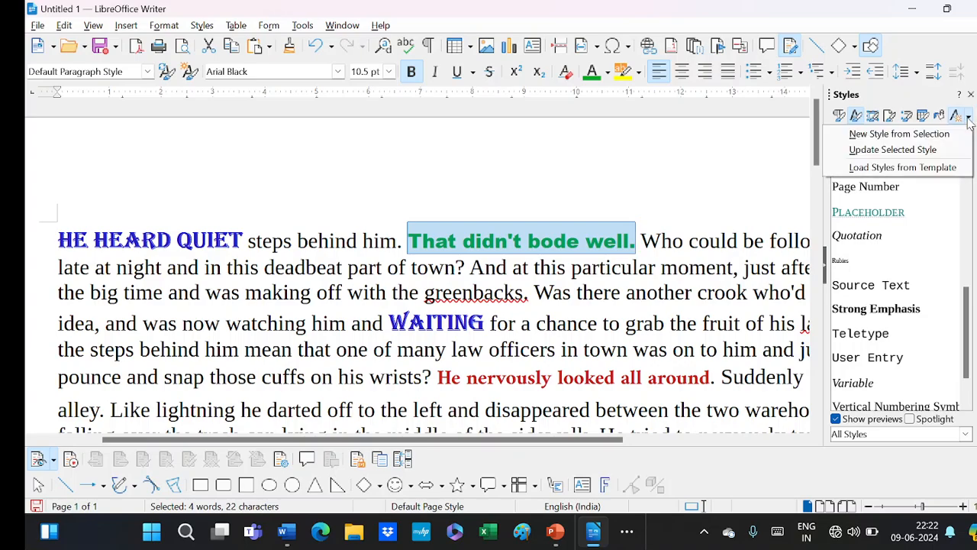
{"action": "left_click", "coordinate": [923, 150]}
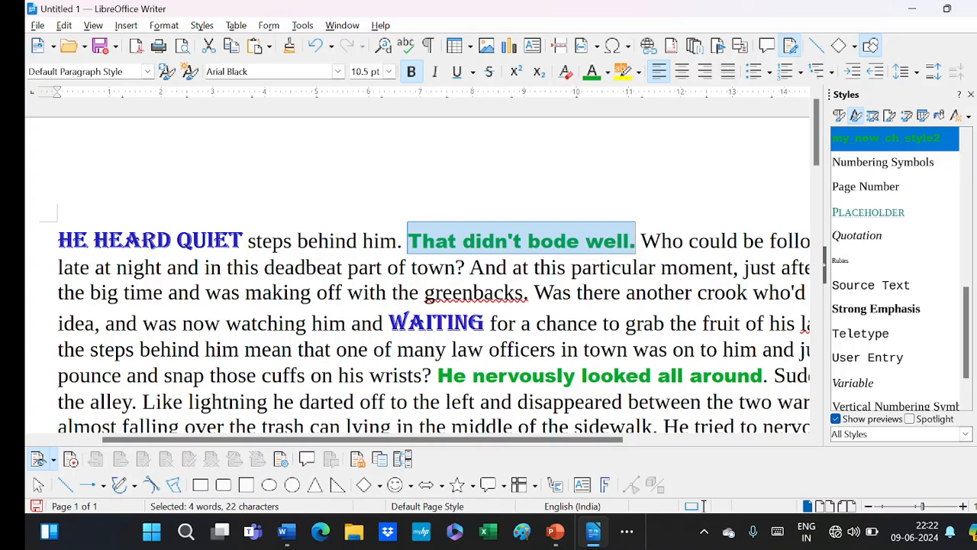
{"action": "left_click", "coordinate": [738, 267]}
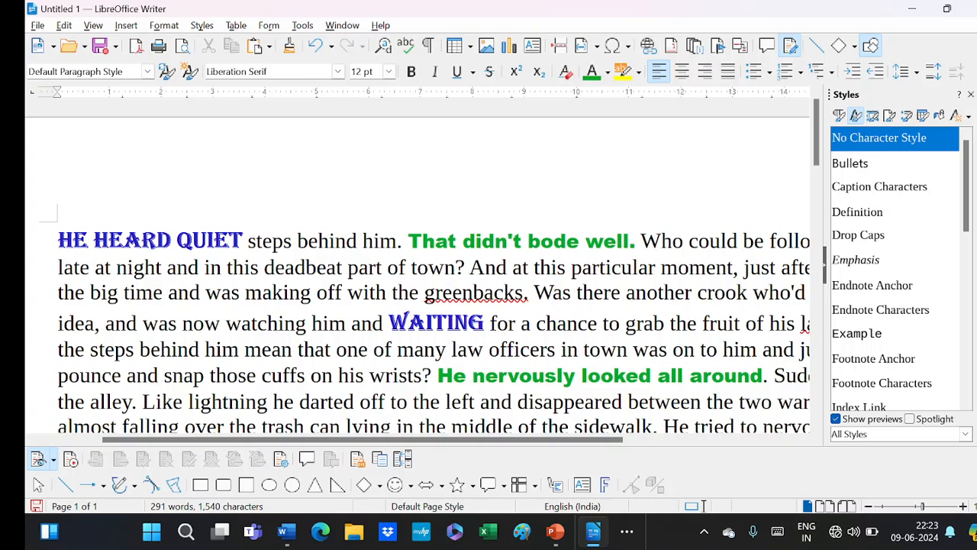
Step: Apply the my_new_ch_style2 character style to "was now watching", deselect it and bring the custom styles into view in the list
{"action": "left_click_drag", "start_coordinate": [142, 323], "coordinate": [307, 323]}
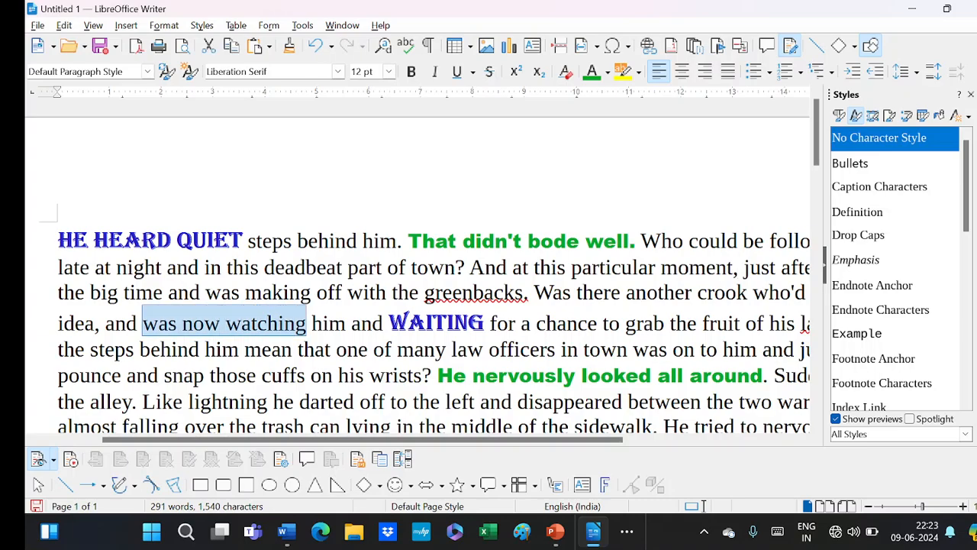
{"action": "scroll", "coordinate": [966, 409], "scroll_direction": "down", "scroll_amount": 1}
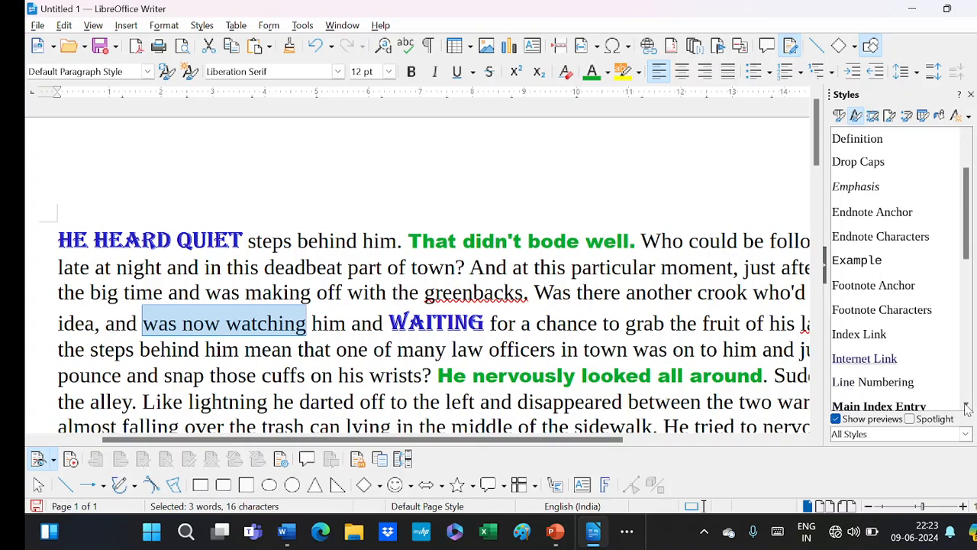
{"action": "scroll", "coordinate": [967, 409], "scroll_direction": "down", "scroll_amount": 2}
{"action": "left_click", "coordinate": [903, 339]}
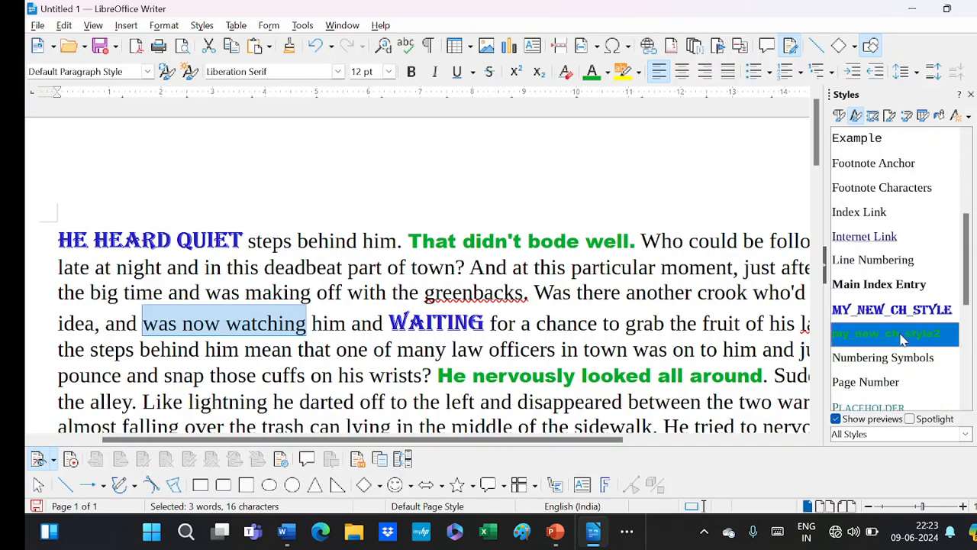
{"action": "double_click", "coordinate": [904, 340]}
{"action": "scroll", "coordinate": [903, 339], "scroll_direction": "down", "scroll_amount": 3}
{"action": "left_click", "coordinate": [305, 349]}
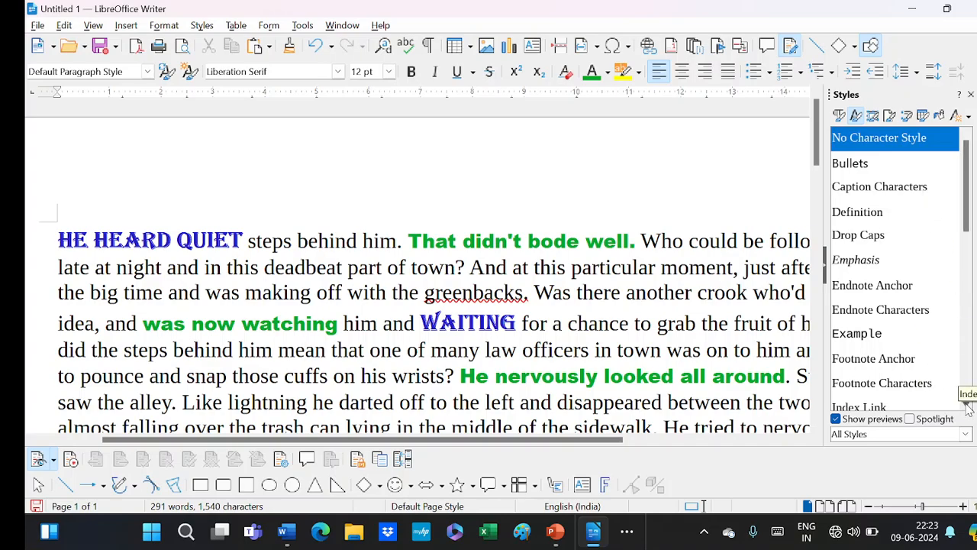
{"action": "scroll", "coordinate": [968, 409], "scroll_direction": "down", "scroll_amount": 5}
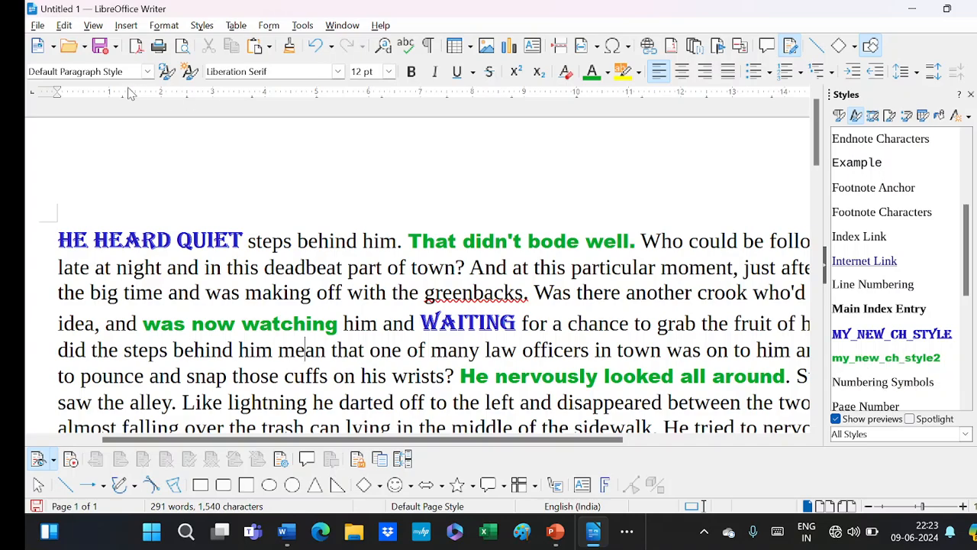
Step: Save the document on the Desktop as new_style in ODF Text Document format
{"action": "left_click", "coordinate": [37, 25]}
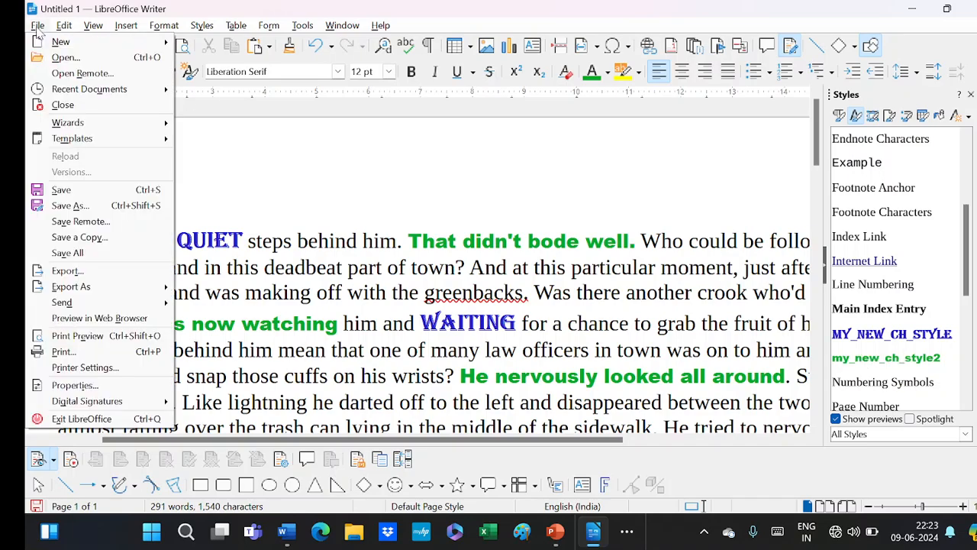
{"action": "left_click", "coordinate": [70, 206]}
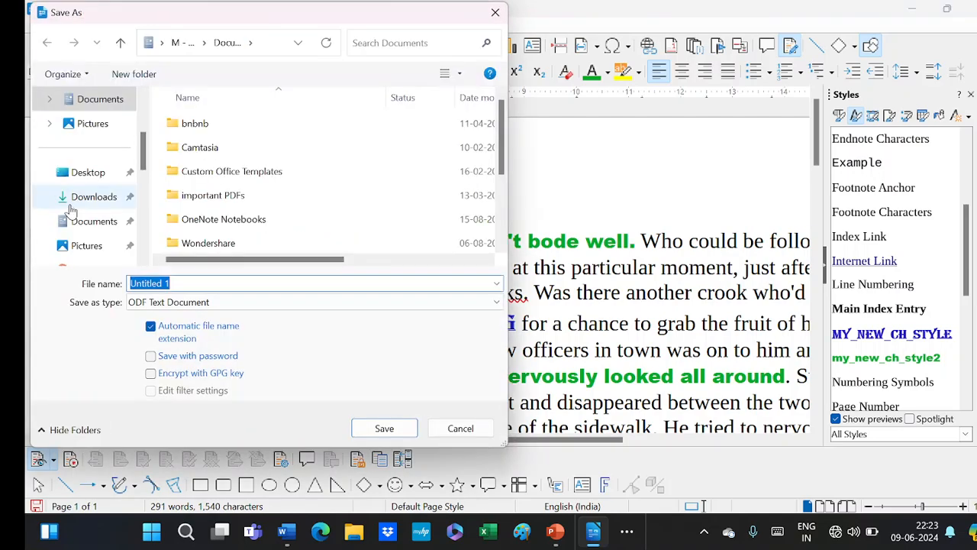
{"action": "left_click", "coordinate": [90, 172]}
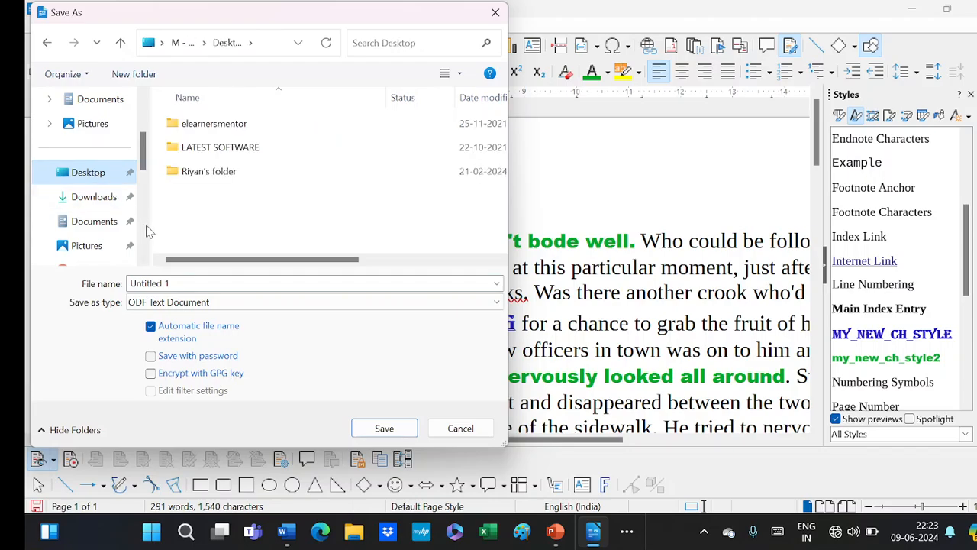
{"action": "left_click", "coordinate": [149, 284]}
{"action": "type", "text": "n"}
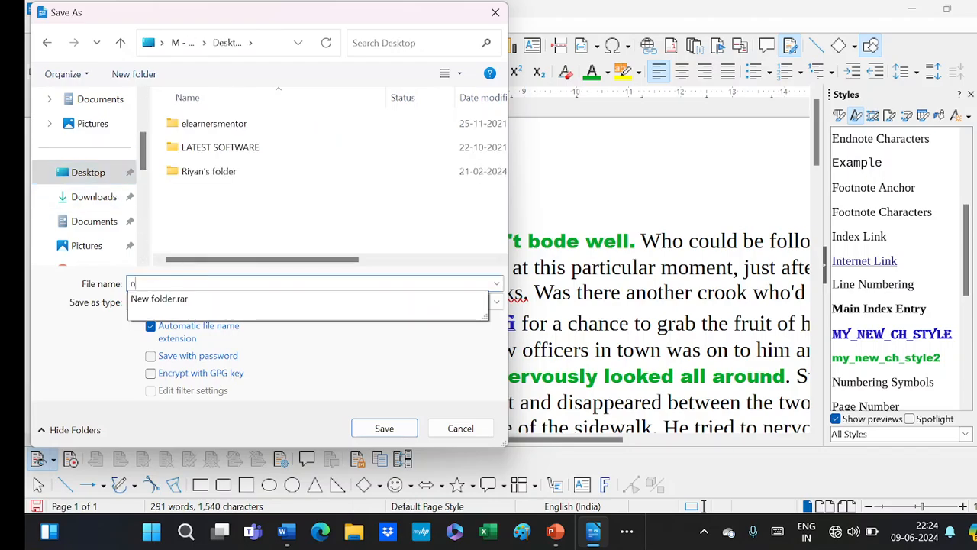
{"action": "type", "text": "ew_sty"}
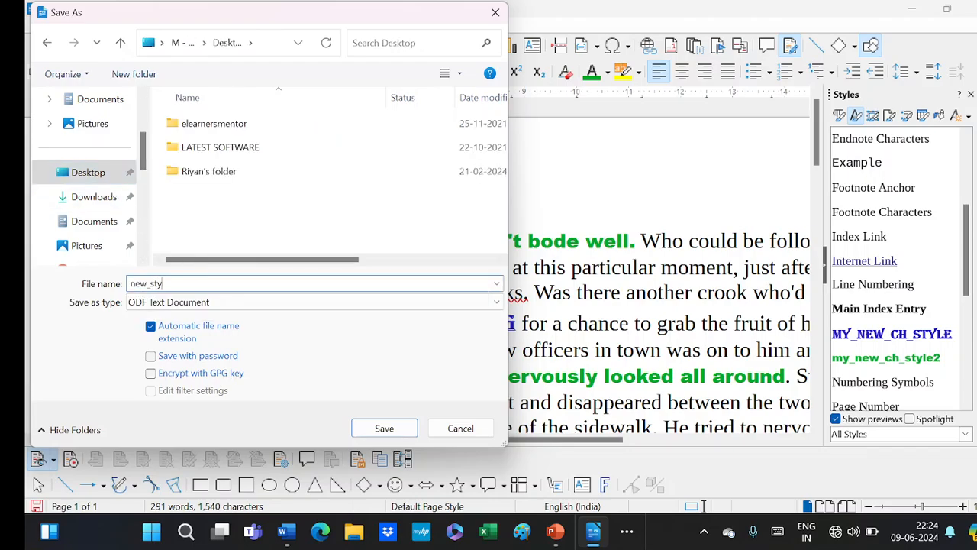
{"action": "type", "text": "le"}
{"action": "left_click", "coordinate": [395, 432]}
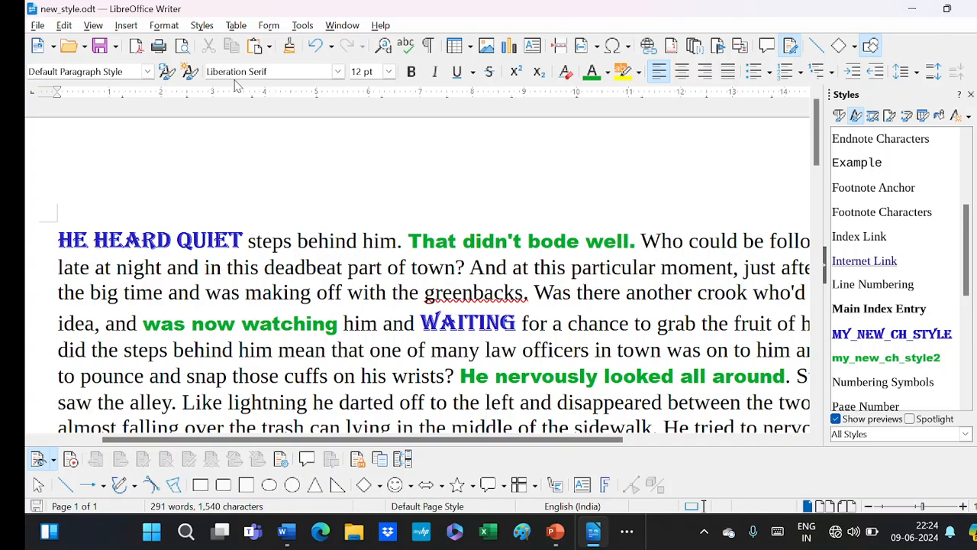
Step: Close the saved new_style.odt document
{"action": "left_click", "coordinate": [38, 26]}
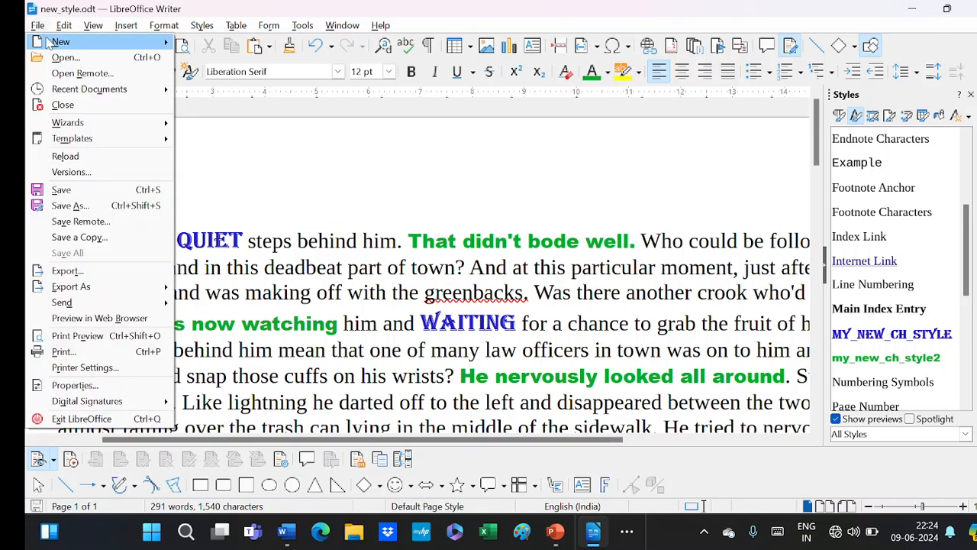
{"action": "mouse_move", "coordinate": [48, 42]}
{"action": "left_click", "coordinate": [374, 184]}
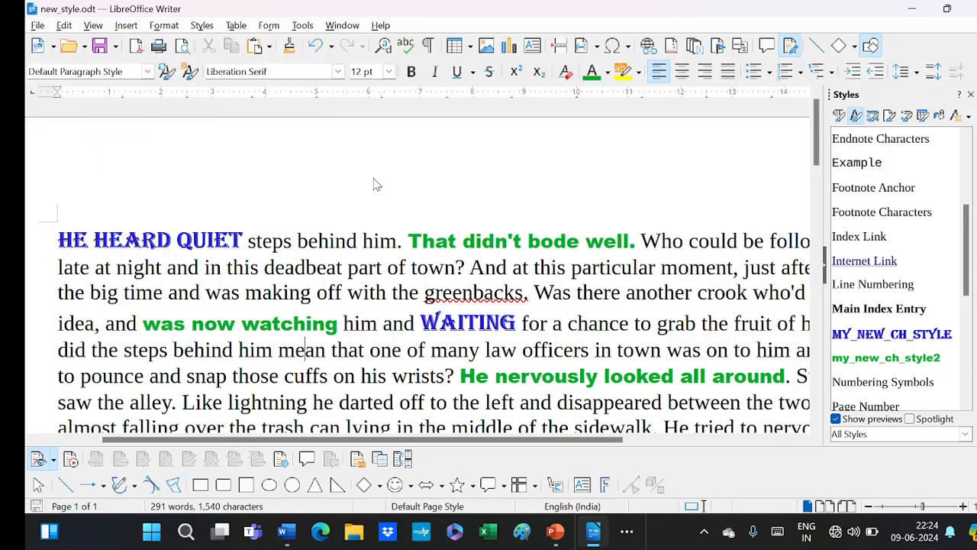
{"action": "key", "text": "ctrl+w"}
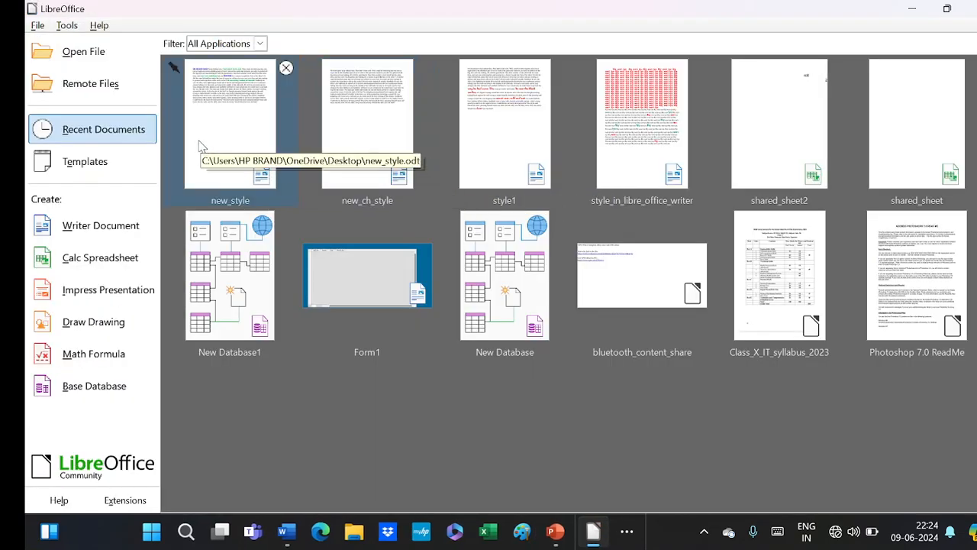
Step: Create a blank Writer document and fill it with dummy text using the dt AutoText shortcut
{"action": "left_click", "coordinate": [100, 226]}
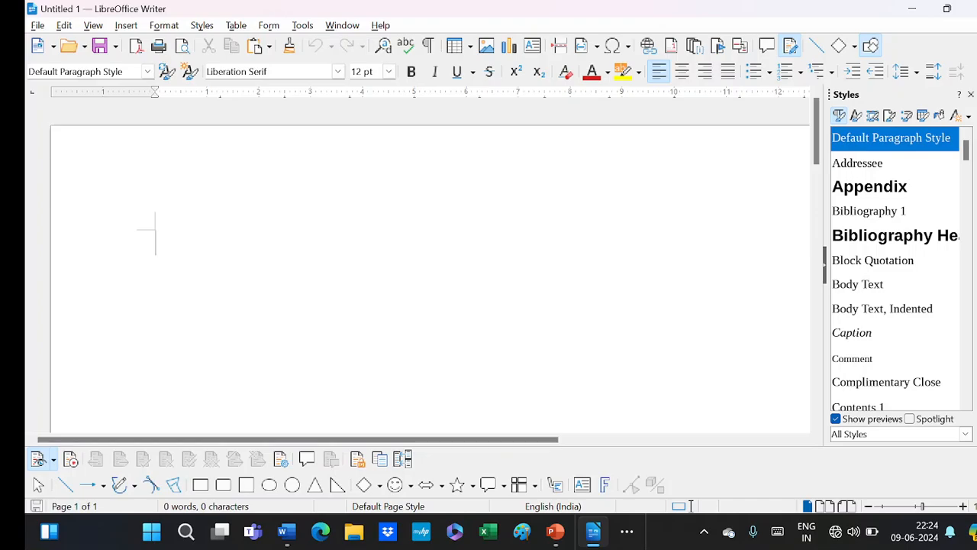
{"action": "type", "text": "dt"}
{"action": "key", "text": "F3"}
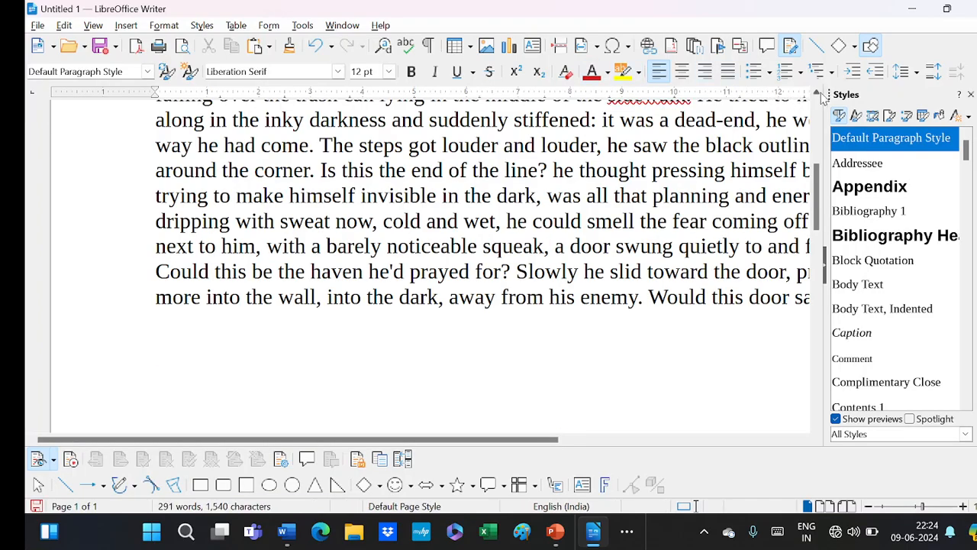
{"action": "scroll", "coordinate": [817, 95], "scroll_direction": "up", "scroll_amount": 5}
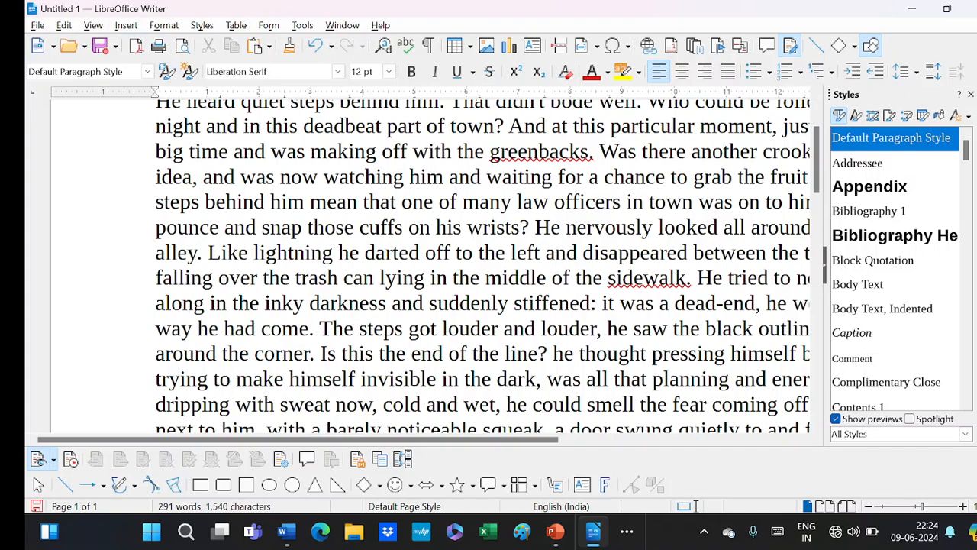
Step: Look through the new document's character style list for the two custom styles
{"action": "left_click", "coordinate": [856, 115]}
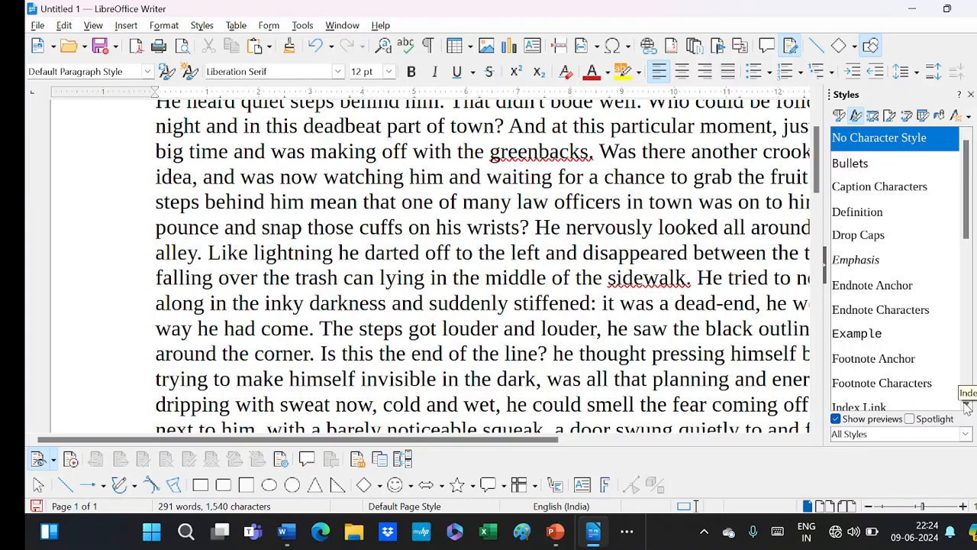
{"action": "scroll", "coordinate": [967, 409], "scroll_direction": "down", "scroll_amount": 6}
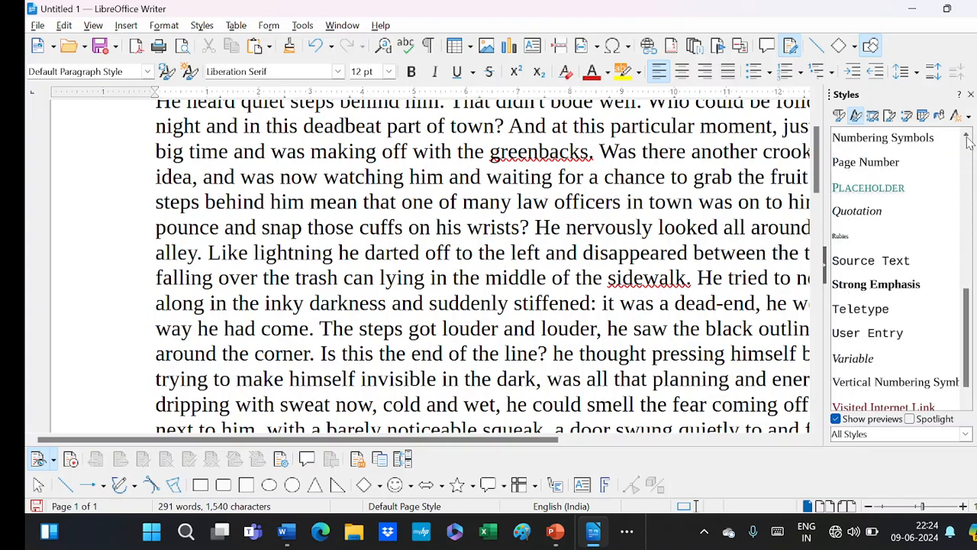
{"action": "scroll", "coordinate": [967, 139], "scroll_direction": "up", "scroll_amount": 5}
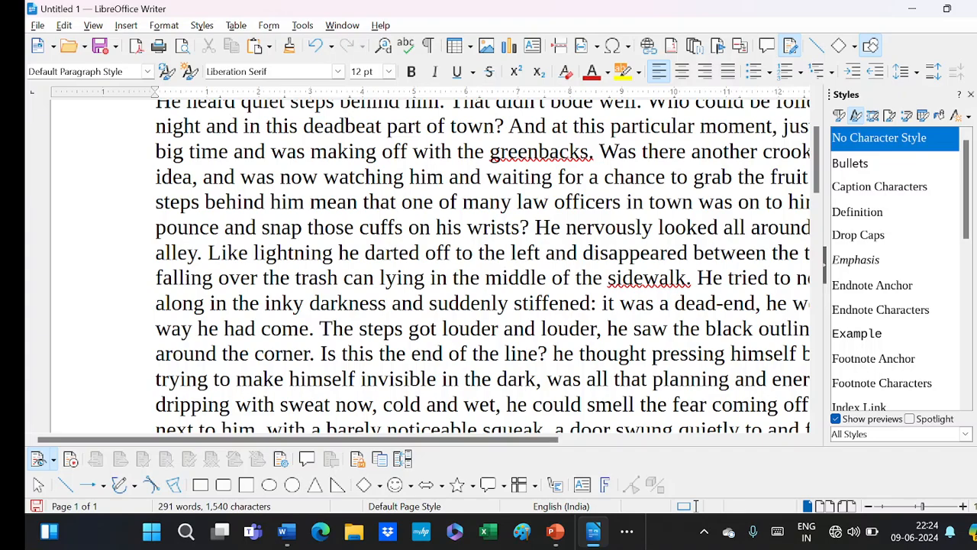
Step: Load the paragraph and character styles from new_style.odt on the Desktop into the new document
{"action": "left_click", "coordinate": [968, 117]}
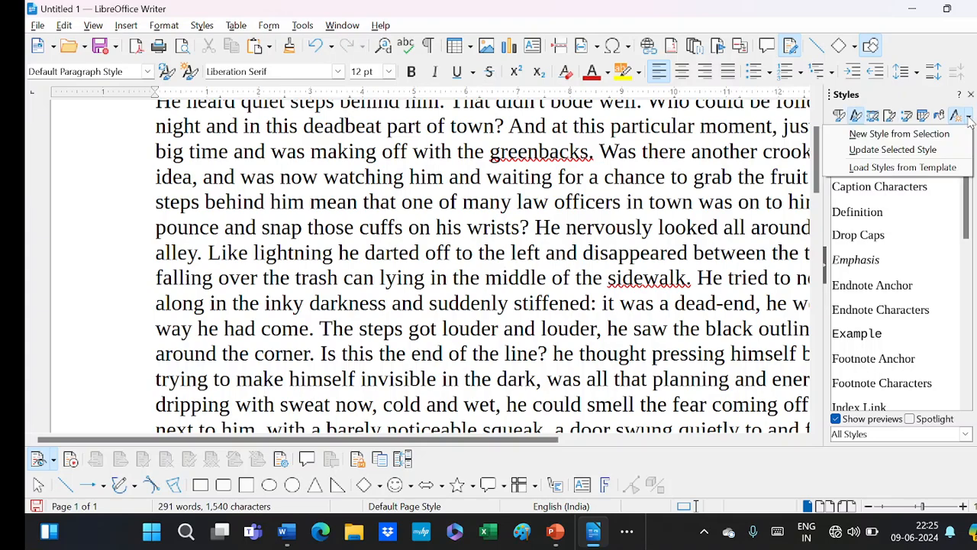
{"action": "left_click", "coordinate": [907, 168]}
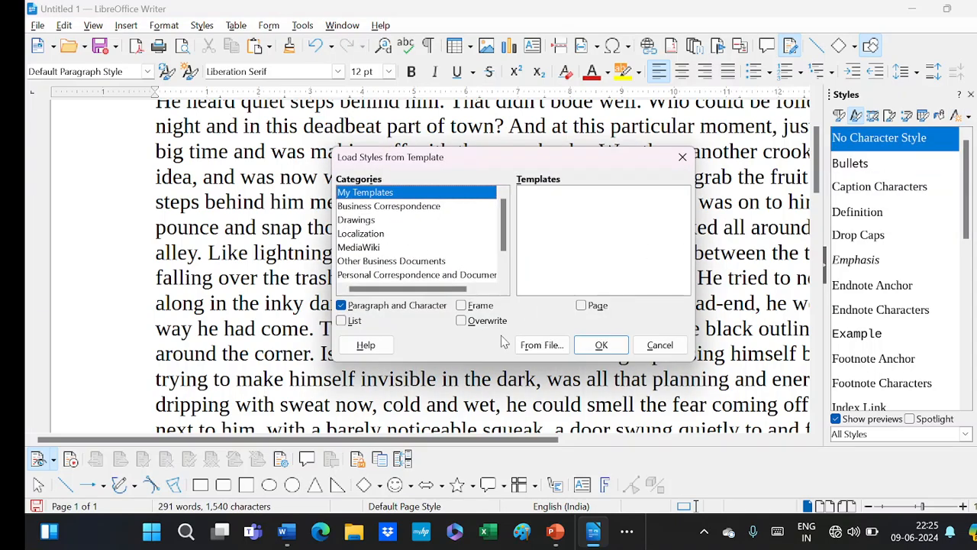
{"action": "left_click", "coordinate": [527, 347]}
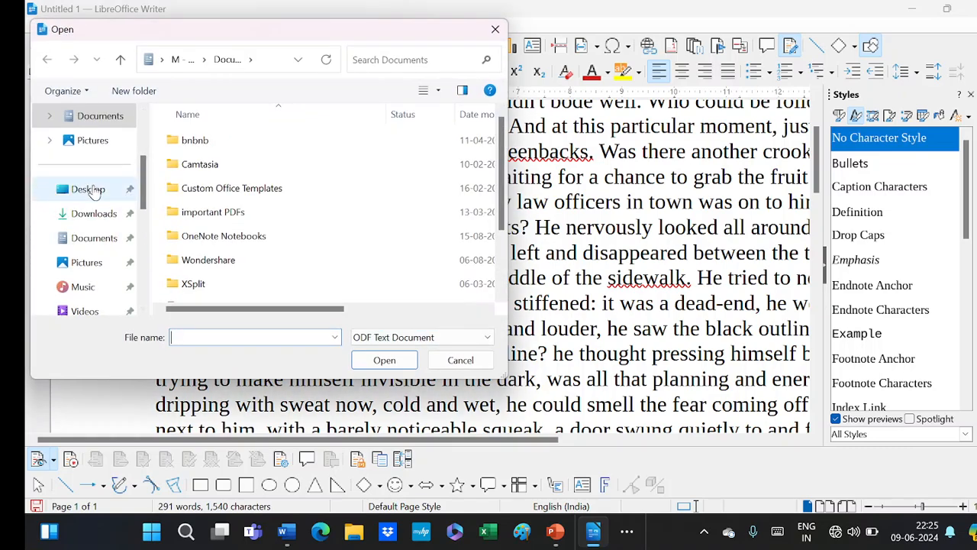
{"action": "left_click", "coordinate": [90, 191]}
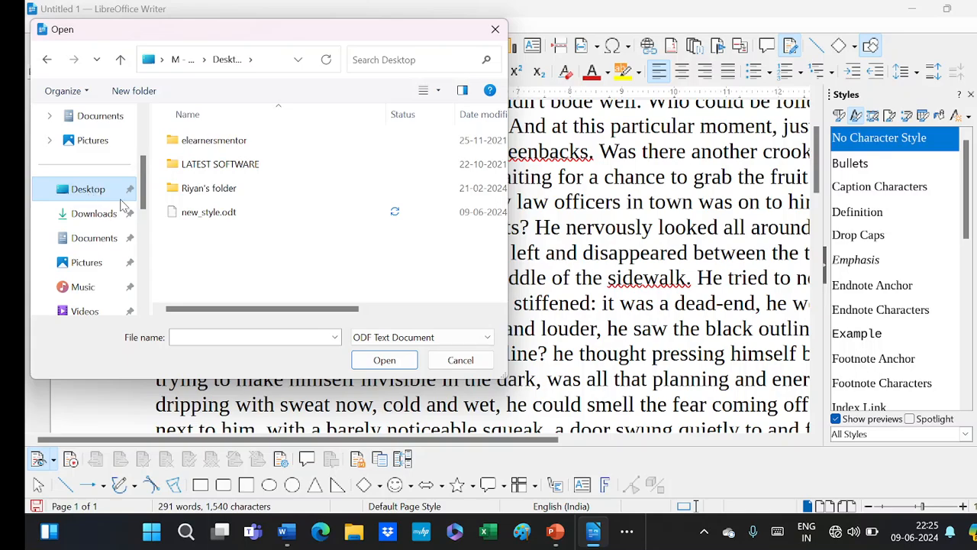
{"action": "left_click", "coordinate": [229, 217]}
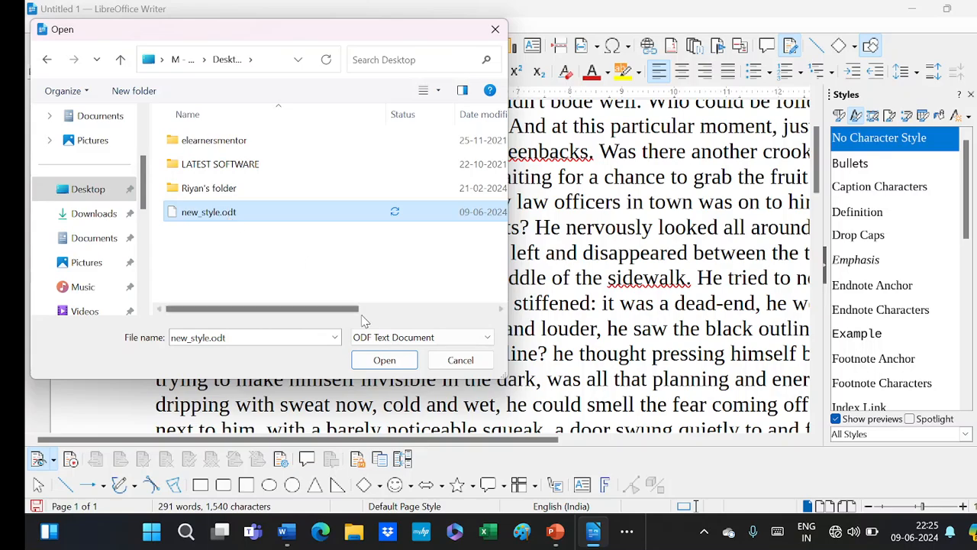
{"action": "left_click", "coordinate": [384, 360]}
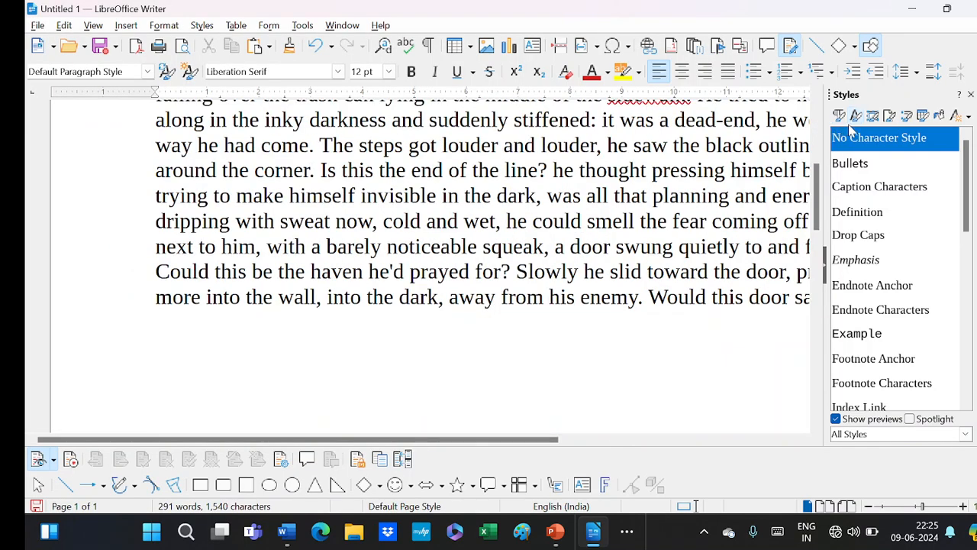
Step: Apply the loaded character style my_new_ch_style2 to the words "wet, he could smell"
{"action": "left_click", "coordinate": [966, 406]}
{"action": "scroll", "coordinate": [969, 406], "scroll_direction": "down", "scroll_amount": 2}
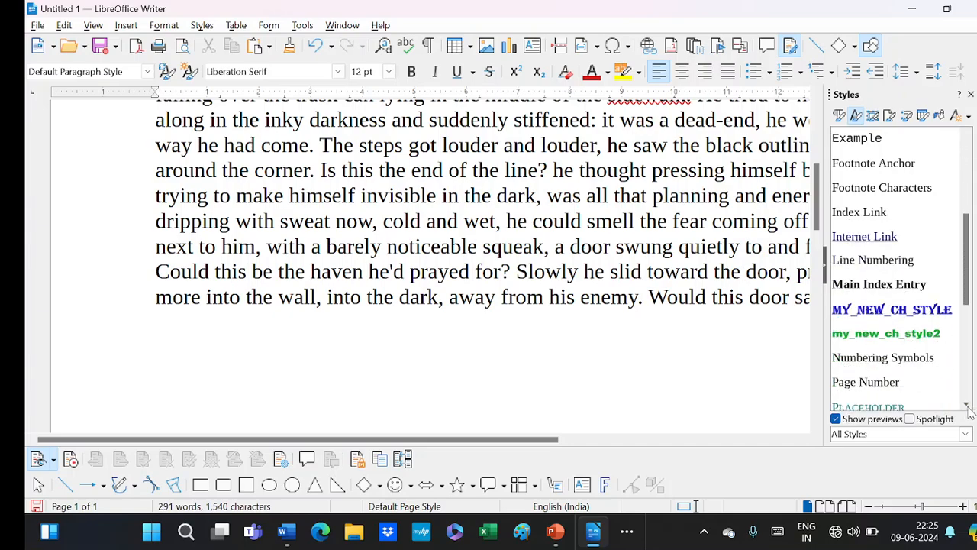
{"action": "left_click", "coordinate": [911, 311]}
{"action": "left_click", "coordinate": [901, 333]}
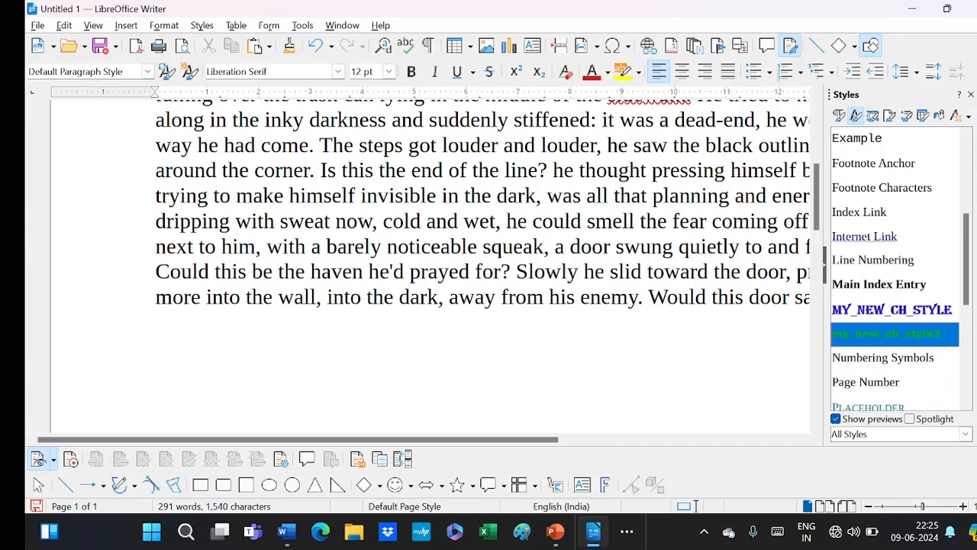
{"action": "left_click_drag", "start_coordinate": [462, 220], "coordinate": [634, 221]}
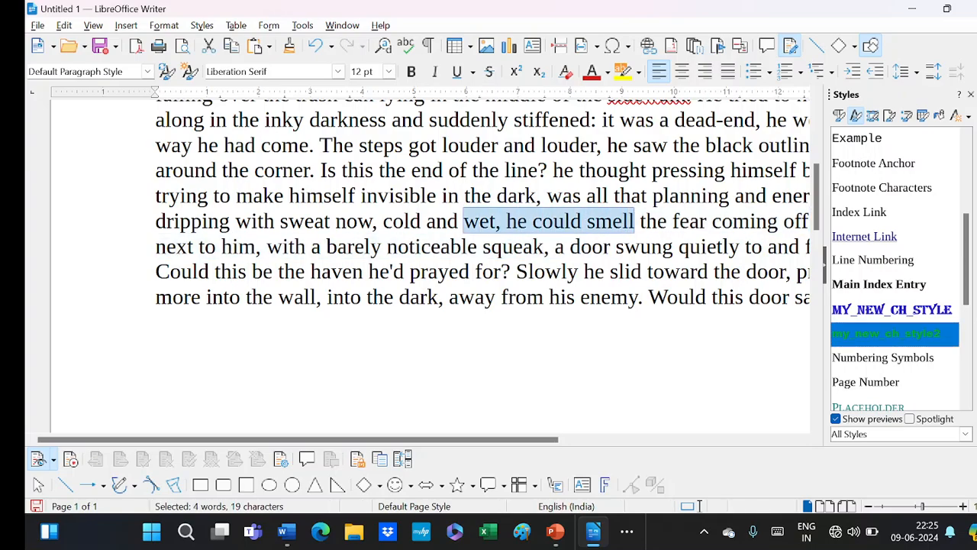
{"action": "double_click", "coordinate": [846, 339]}
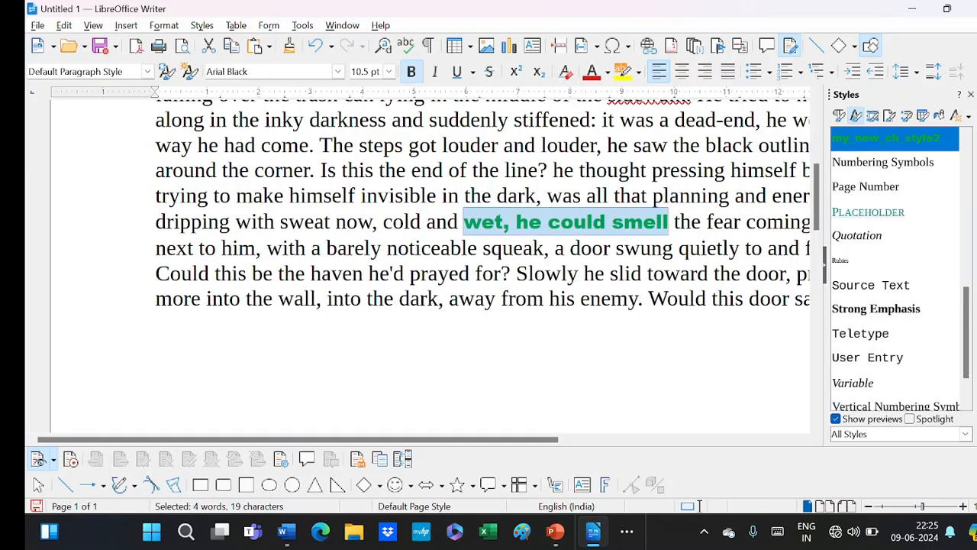
Step: Apply the character style MY_NEW_CH_STYLE to the words "way he had come"
{"action": "left_click_drag", "start_coordinate": [155, 145], "coordinate": [309, 145]}
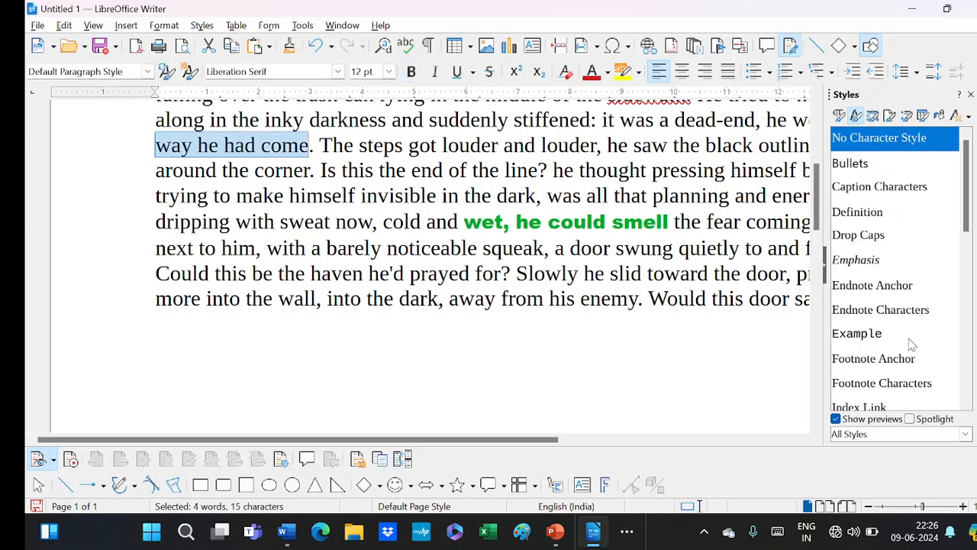
{"action": "left_click", "coordinate": [967, 404]}
{"action": "scroll", "coordinate": [971, 409], "scroll_direction": "down", "scroll_amount": 2}
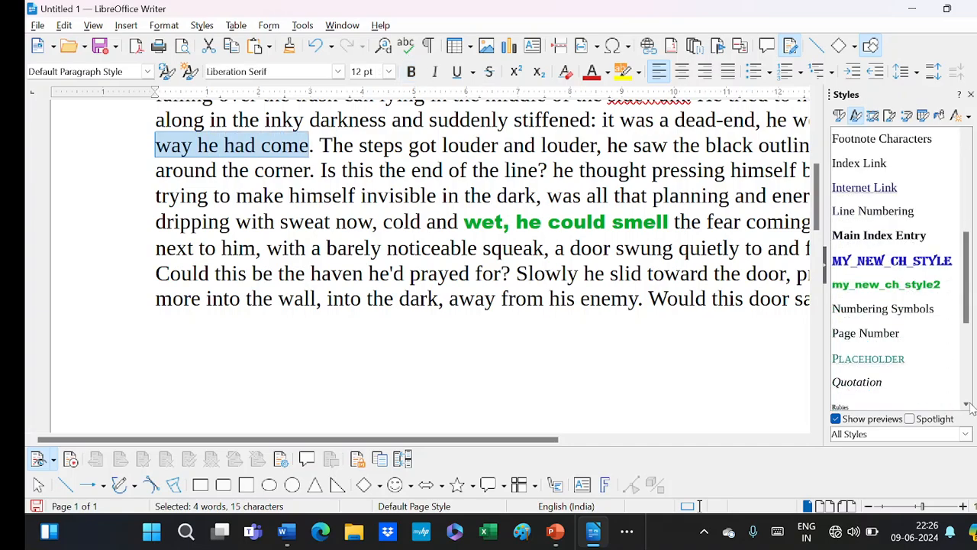
{"action": "left_click", "coordinate": [908, 261]}
{"action": "double_click", "coordinate": [908, 262]}
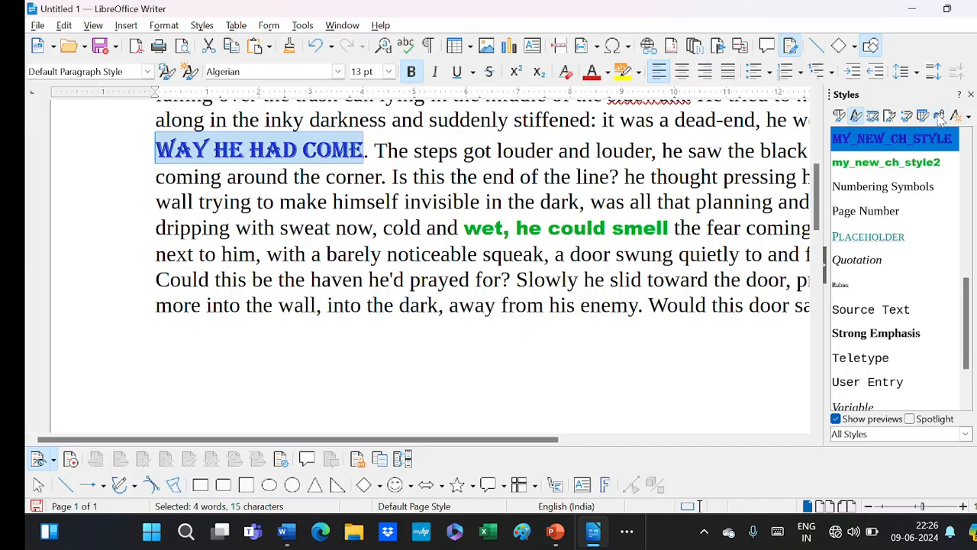
Step: Use Fill Format mode to apply MY_NEW_CH_STYLE to "louder" and to the passage from "Could this be the haven" through "door,"
{"action": "left_click", "coordinate": [628, 149]}
{"action": "left_click", "coordinate": [628, 149]}
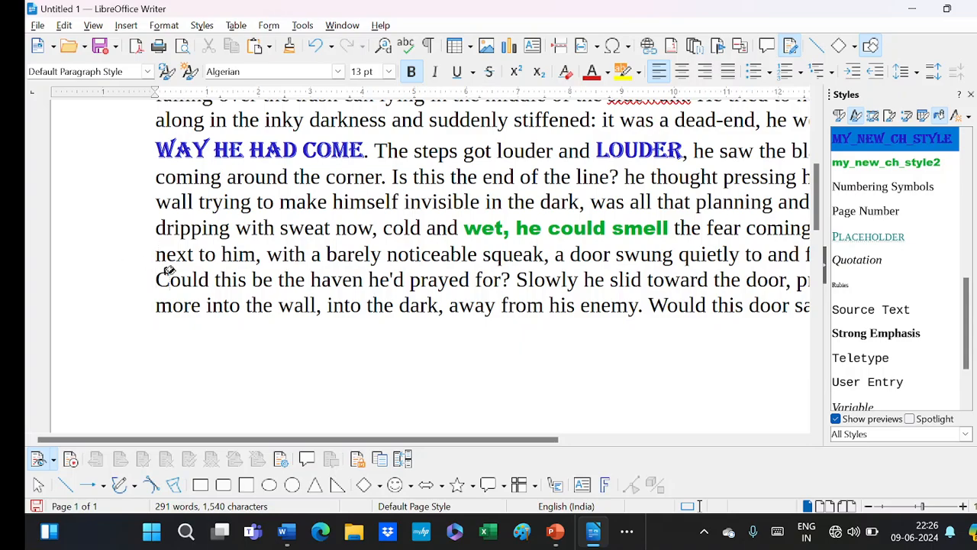
{"action": "left_click_drag", "start_coordinate": [157, 280], "coordinate": [790, 279]}
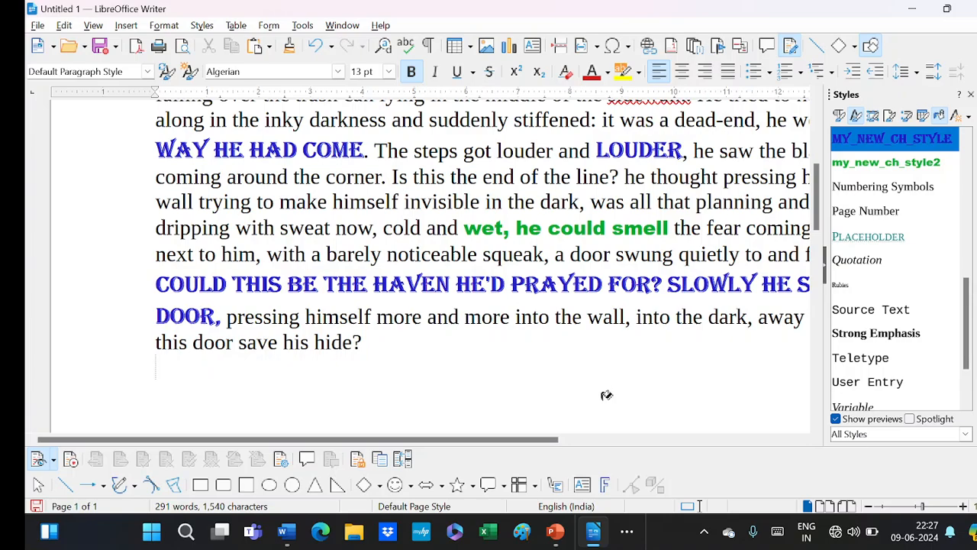
Step: Close the untitled Writer document without saving it
{"action": "left_click", "coordinate": [971, 8]}
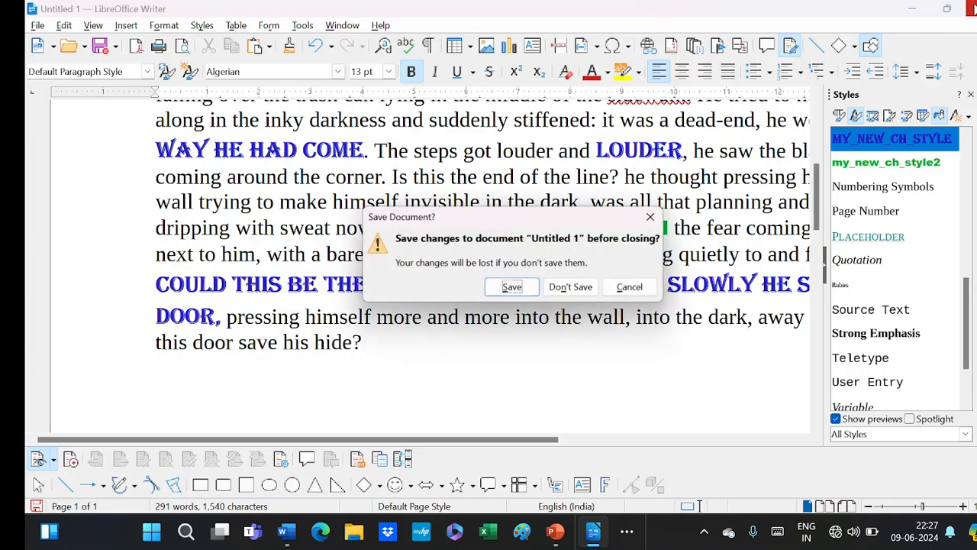
{"action": "left_click", "coordinate": [566, 289]}
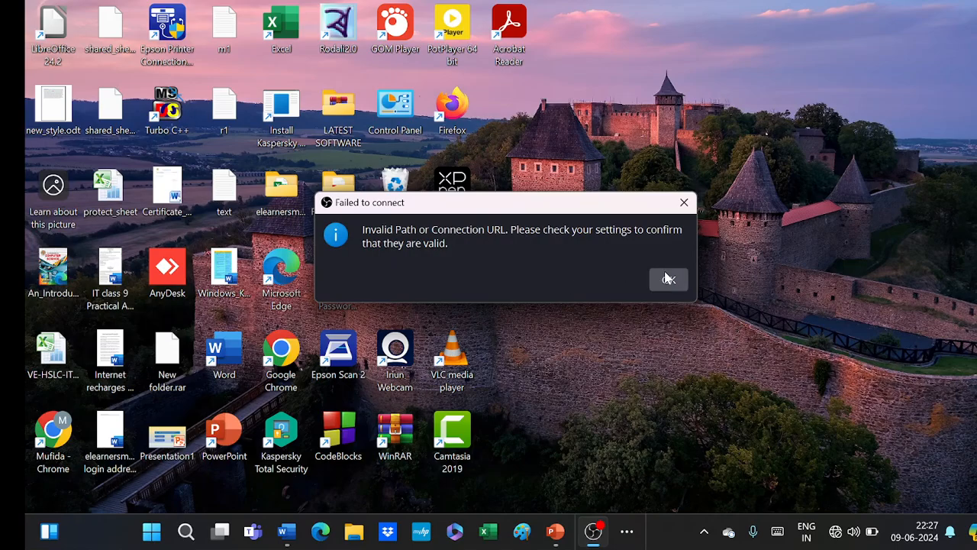
Step: Switch to the open Word document and generate sample paragraphs with =rand()
{"action": "left_click", "coordinate": [286, 531]}
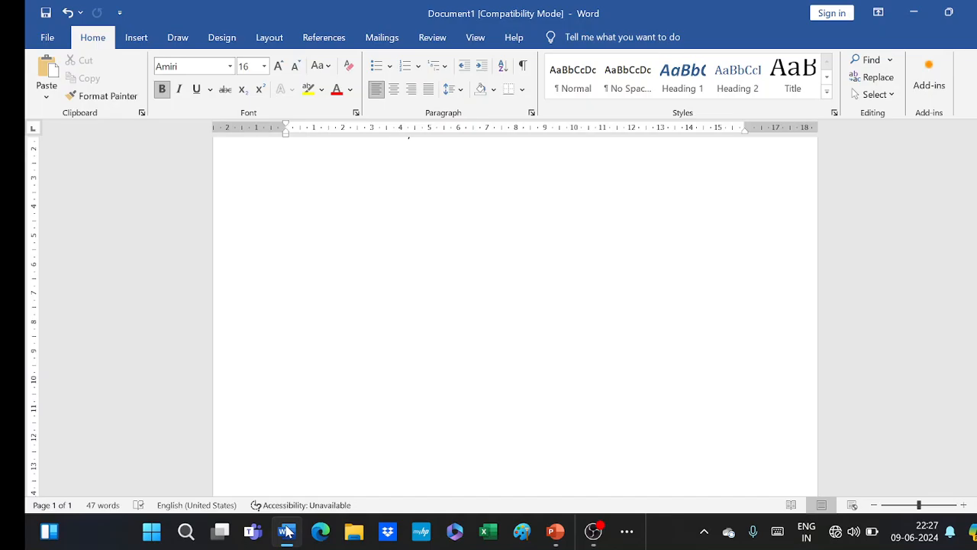
{"action": "type", "text": "=rand()"}
{"action": "key", "text": "Return"}
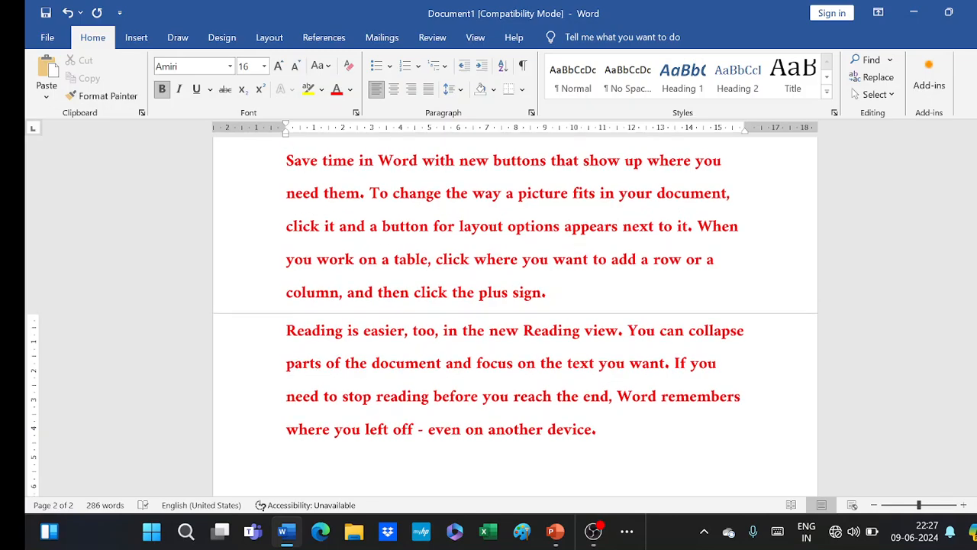
Step: Select all the text in the document and shrink its font size
{"action": "key", "text": "ctrl+a"}
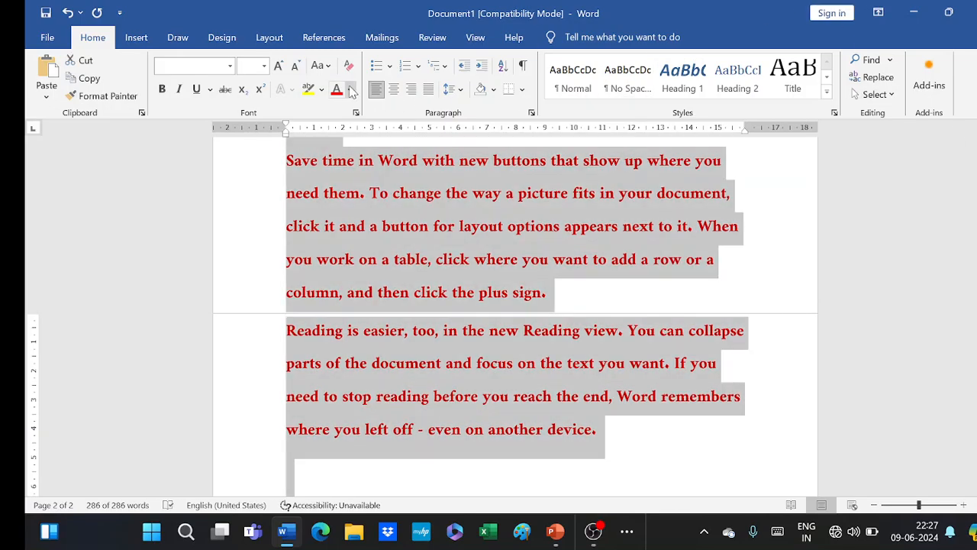
{"action": "left_click", "coordinate": [350, 89]}
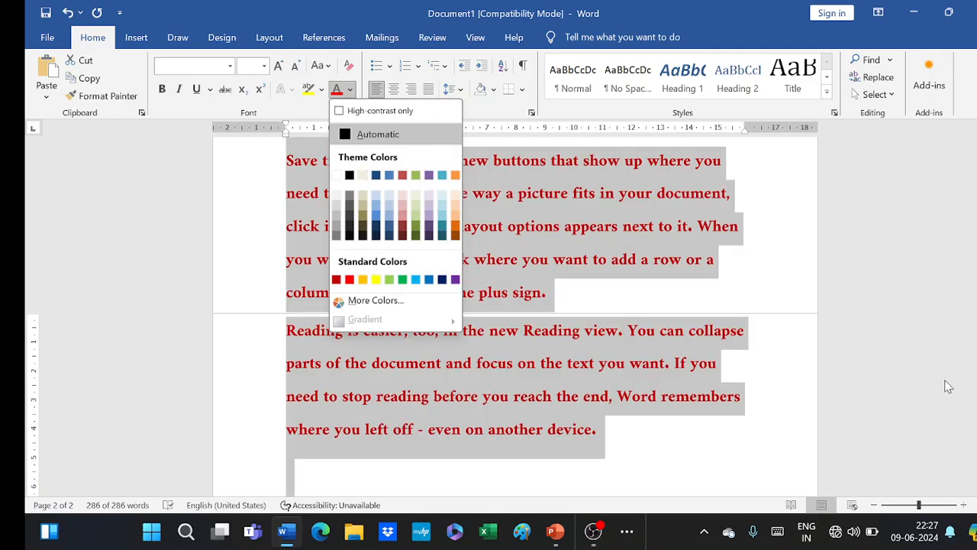
{"action": "left_click", "coordinate": [964, 506]}
{"action": "left_click", "coordinate": [963, 505]}
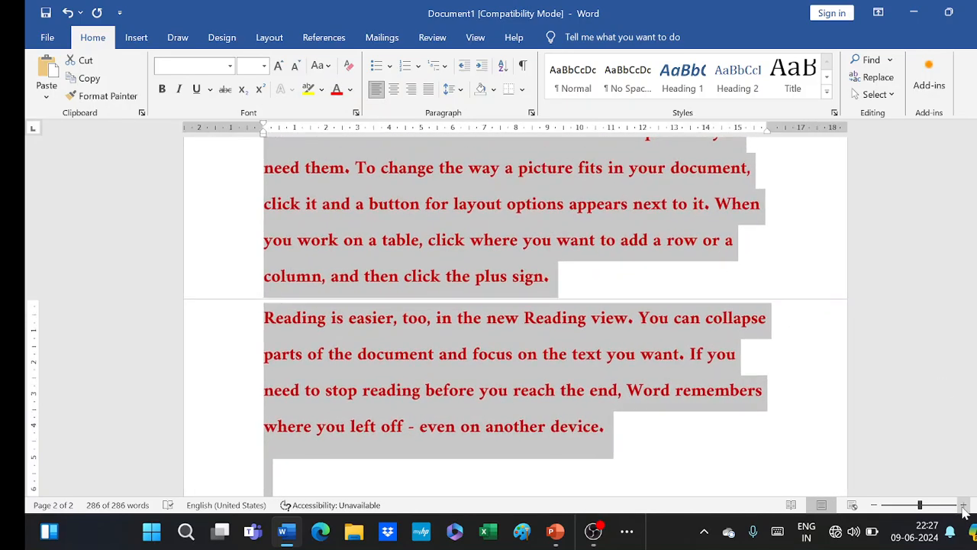
{"action": "left_click", "coordinate": [964, 505]}
{"action": "left_click", "coordinate": [963, 505]}
{"action": "left_click", "coordinate": [964, 505]}
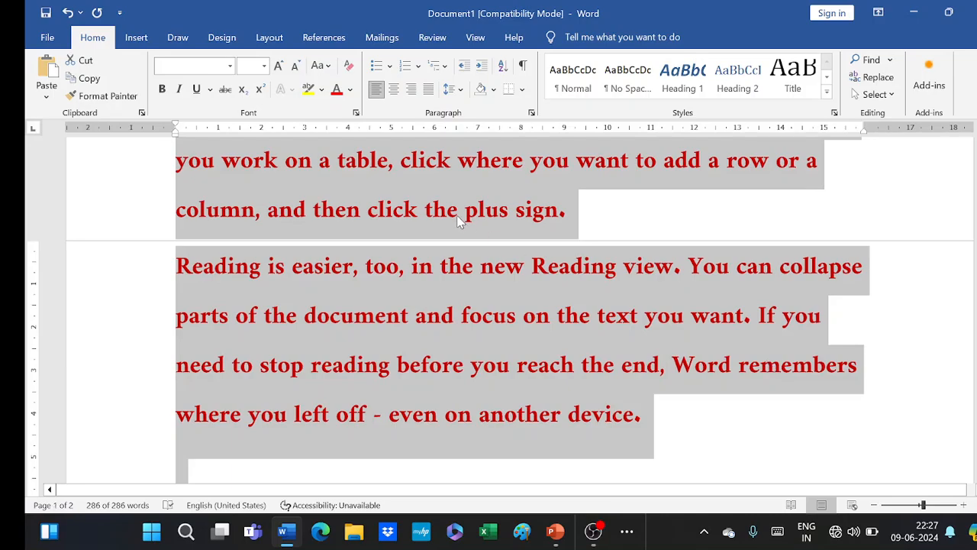
{"action": "left_click", "coordinate": [295, 67]}
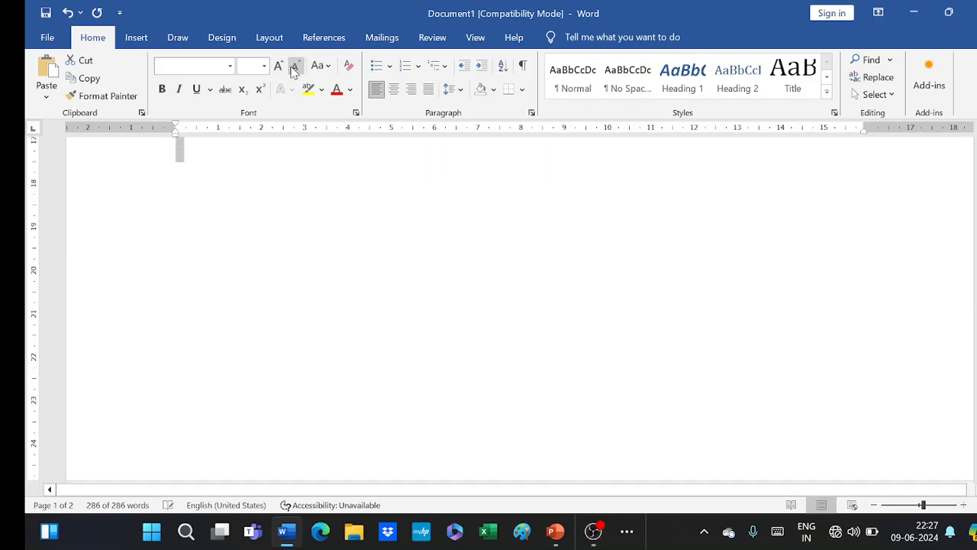
{"action": "left_click", "coordinate": [295, 67]}
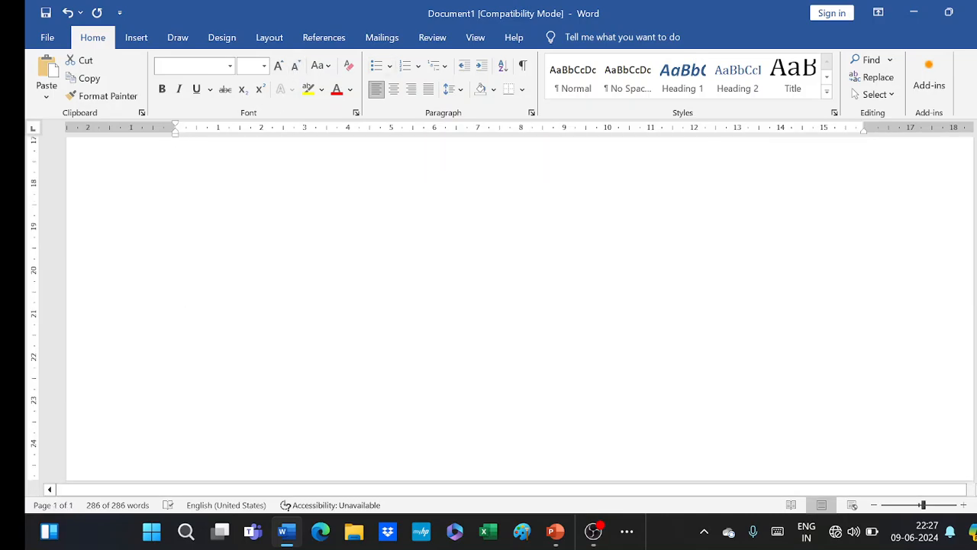
{"action": "scroll", "coordinate": [519, 306], "scroll_direction": "up", "scroll_amount": 5}
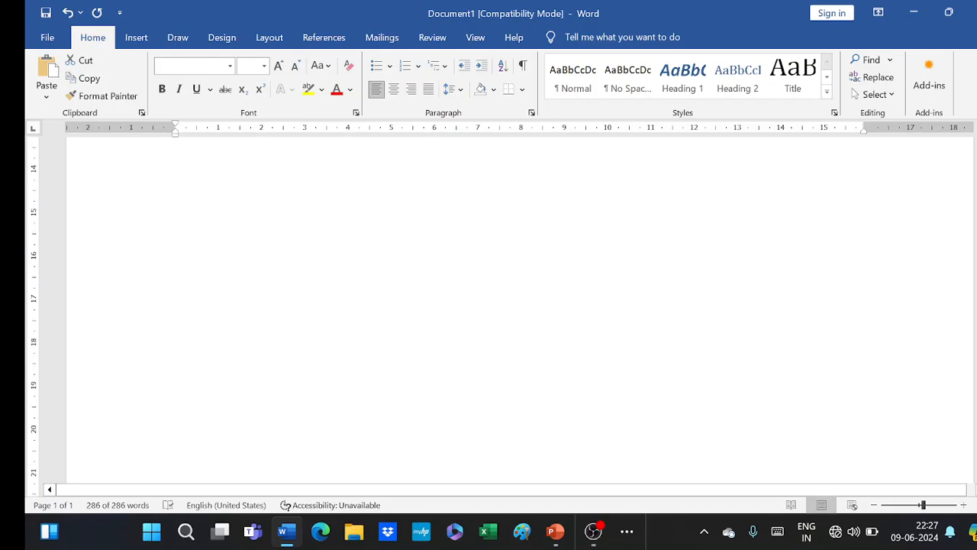
{"action": "scroll", "coordinate": [519, 305], "scroll_direction": "up", "scroll_amount": 10}
{"action": "scroll", "coordinate": [570, 345], "scroll_direction": "up", "scroll_amount": 3}
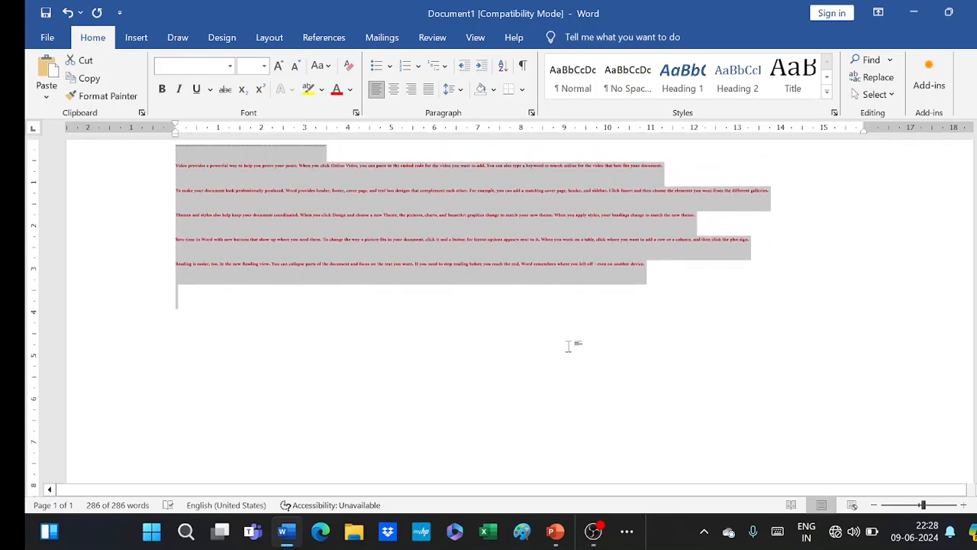
Step: Enlarge the font of the whole selected text several increments and set its colour to Automatic
{"action": "left_click", "coordinate": [279, 67]}
{"action": "left_click", "coordinate": [279, 67]}
{"action": "left_click", "coordinate": [279, 67]}
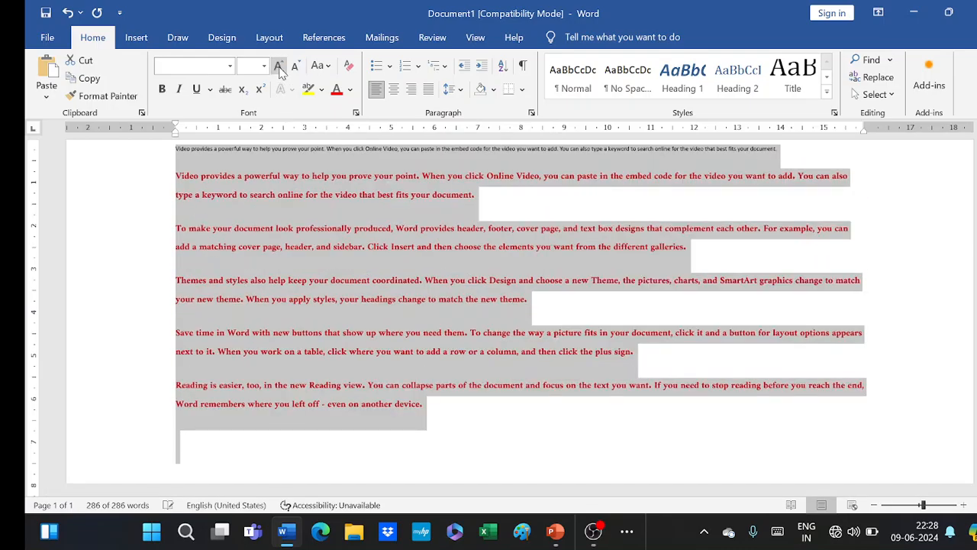
{"action": "left_click", "coordinate": [279, 67]}
{"action": "left_click", "coordinate": [350, 90]}
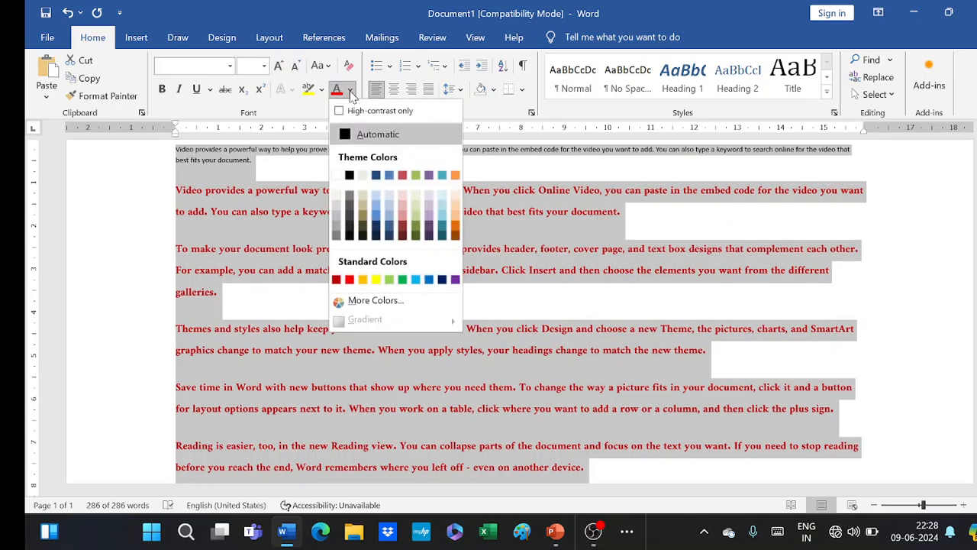
{"action": "left_click", "coordinate": [346, 135]}
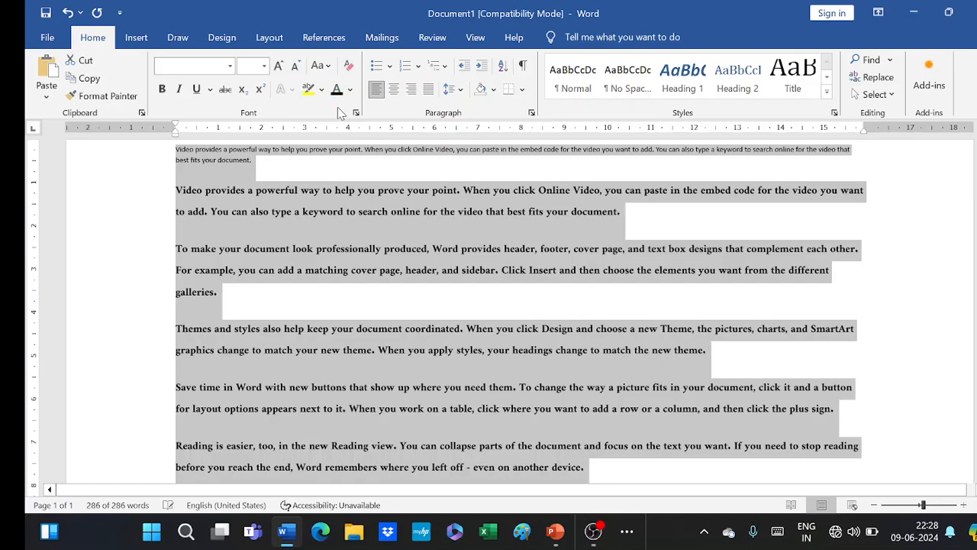
{"action": "left_click", "coordinate": [280, 67]}
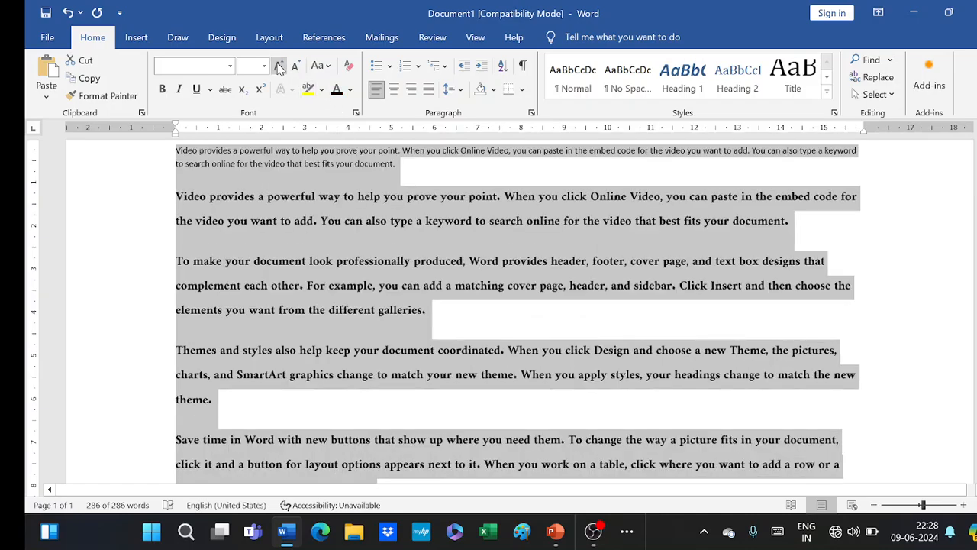
{"action": "left_click", "coordinate": [279, 67]}
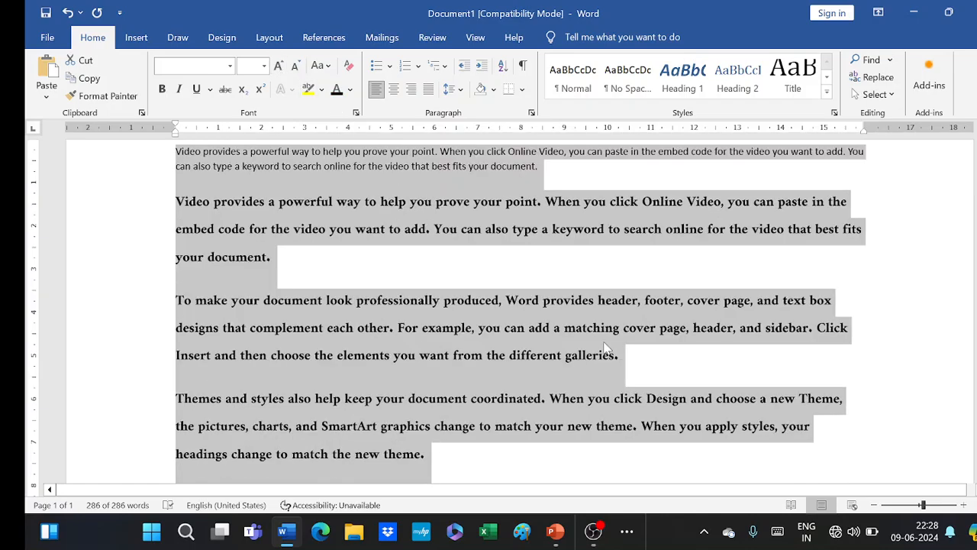
Step: Modify the Heading 1 style so its font colour is the standard Green
{"action": "left_click", "coordinate": [706, 292]}
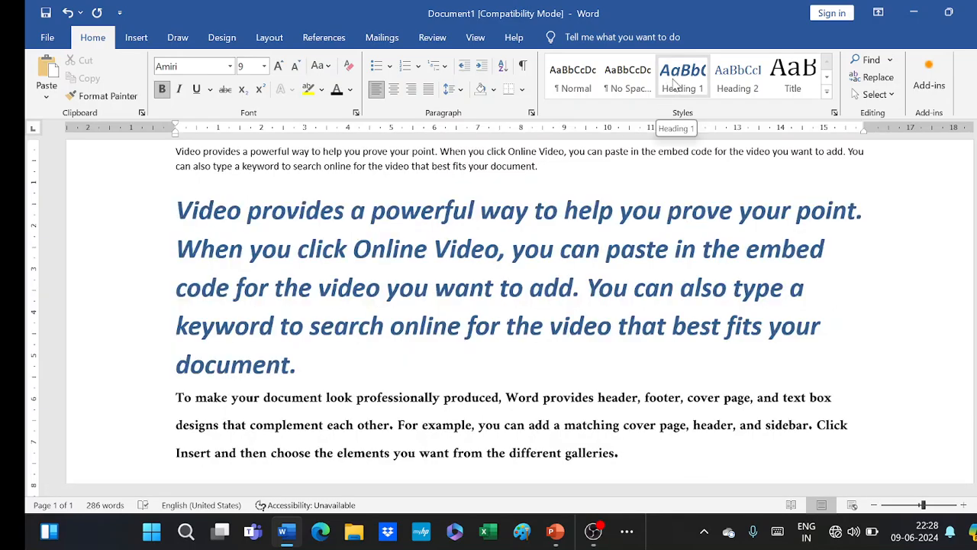
{"action": "right_click", "coordinate": [675, 85]}
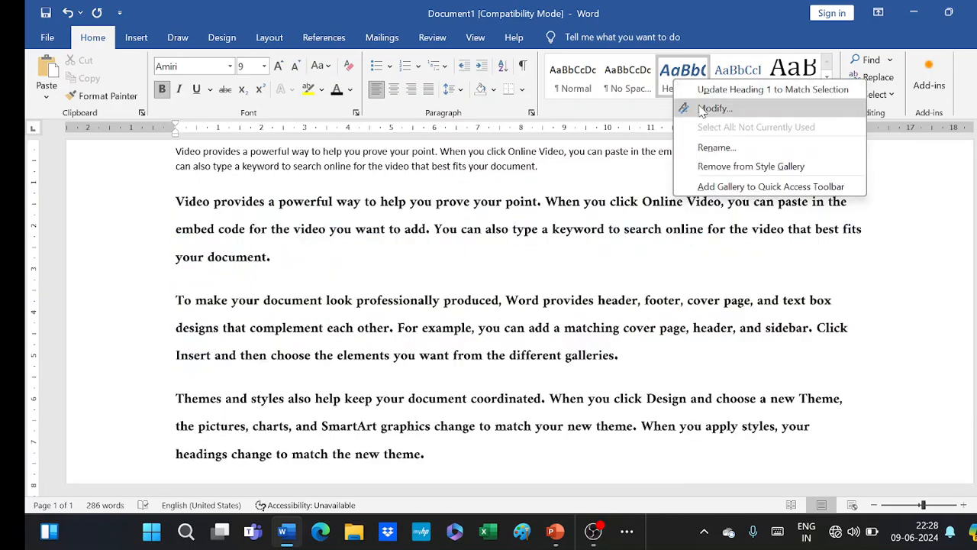
{"action": "left_click", "coordinate": [701, 105]}
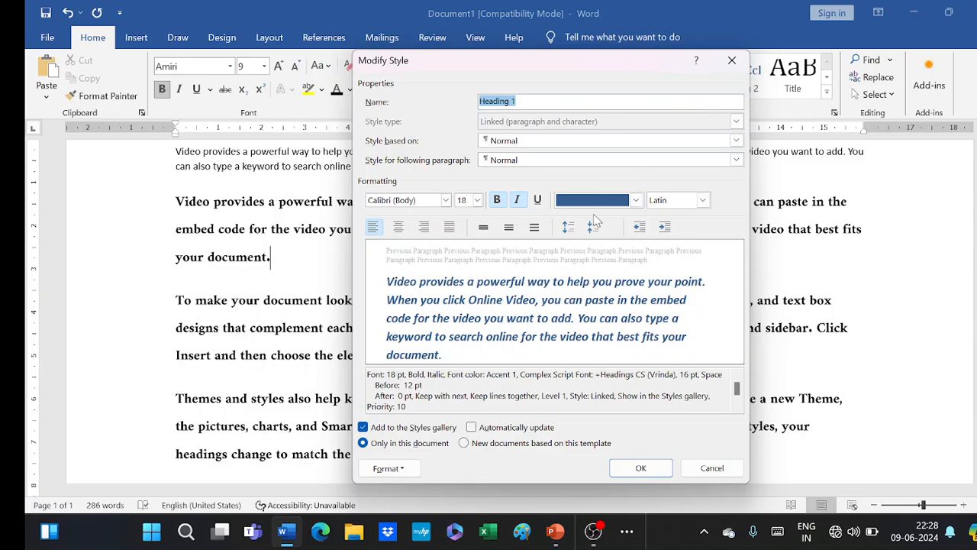
{"action": "left_click", "coordinate": [638, 201]}
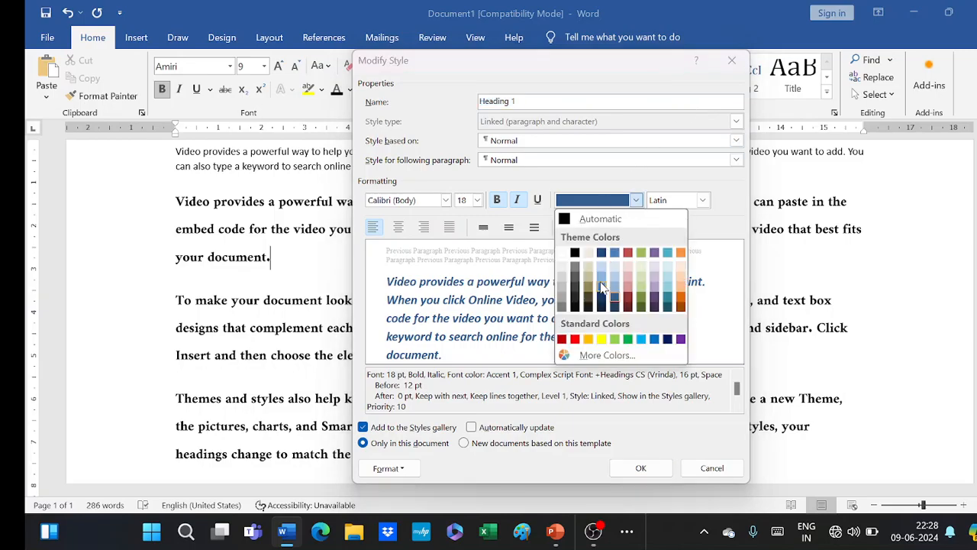
{"action": "left_click", "coordinate": [629, 340]}
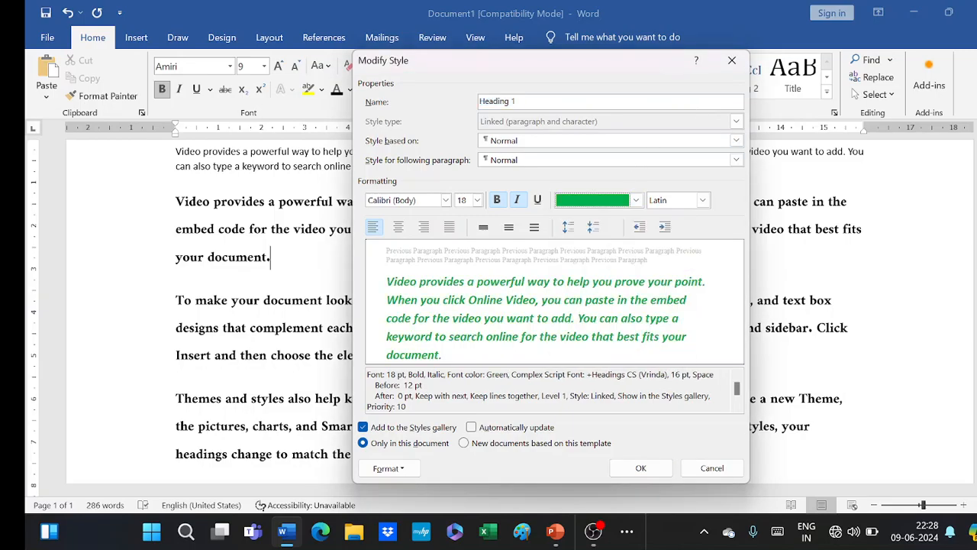
{"action": "left_click", "coordinate": [629, 468]}
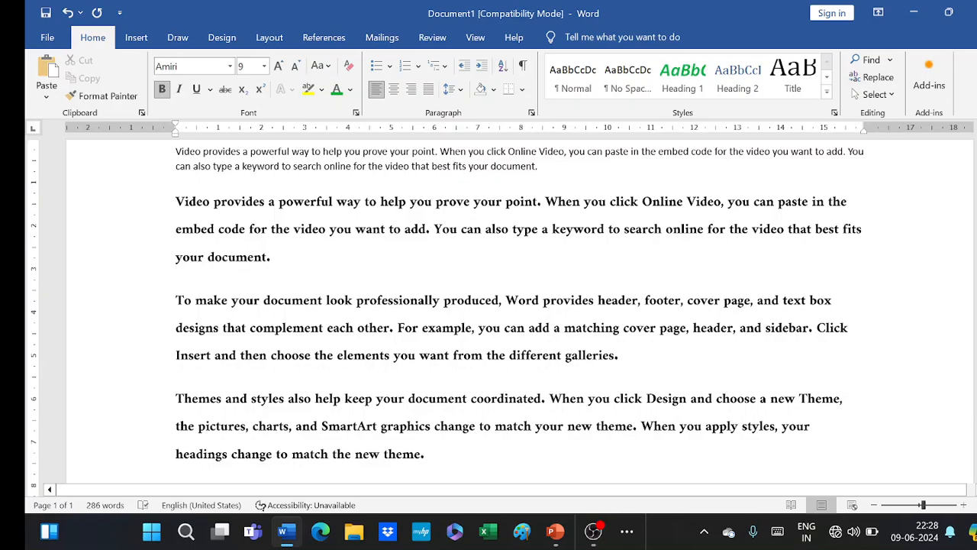
Step: Try the Heading 1 style on the first bold paragraph and undo it
{"action": "left_click", "coordinate": [683, 71]}
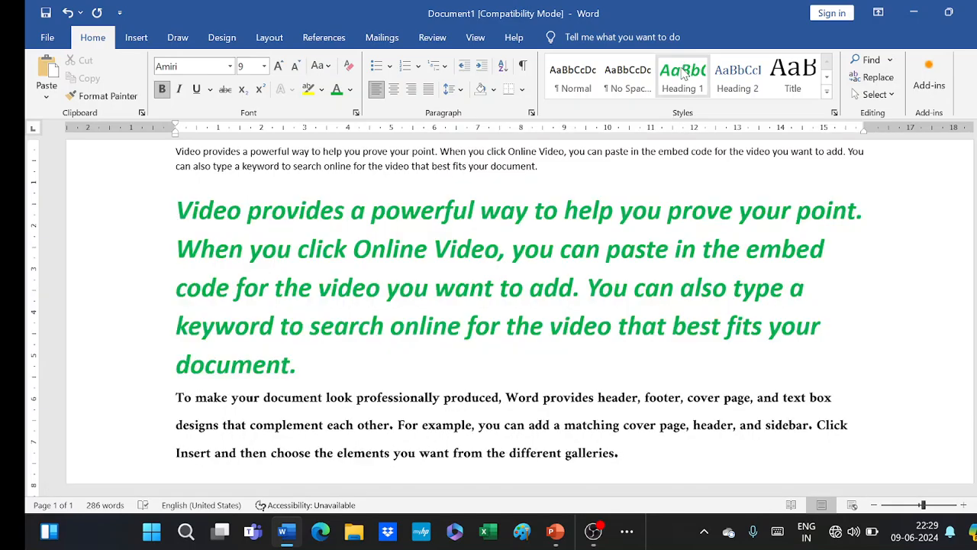
{"action": "left_click", "coordinate": [288, 311]}
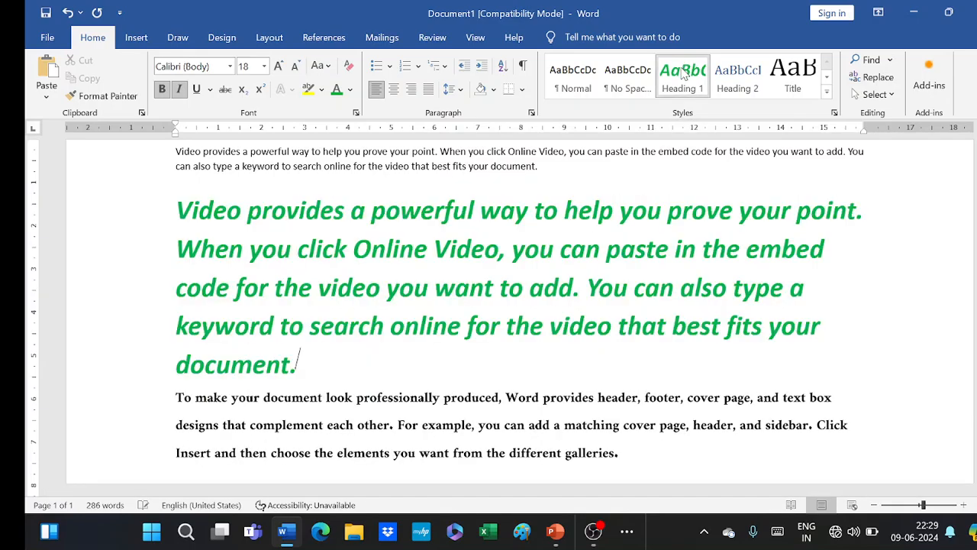
{"action": "key", "text": "ctrl+z"}
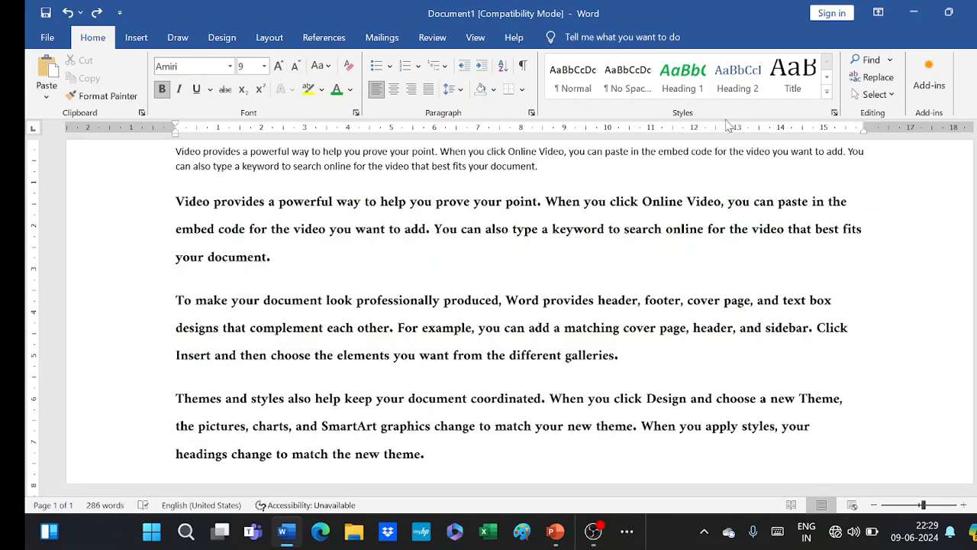
Step: Create a new style named my_new_style from the formatting of the first bold paragraph
{"action": "left_click", "coordinate": [683, 86]}
{"action": "left_click", "coordinate": [827, 93]}
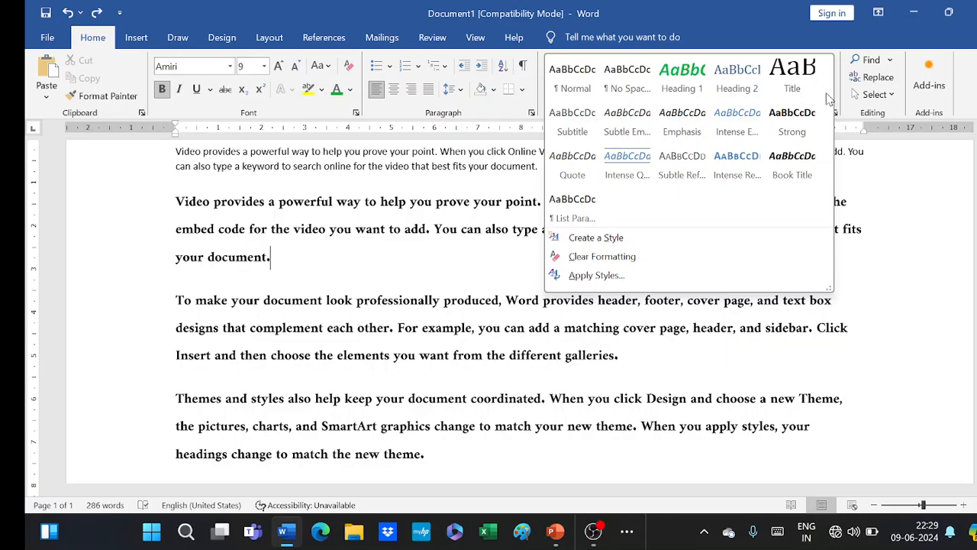
{"action": "left_click", "coordinate": [598, 239]}
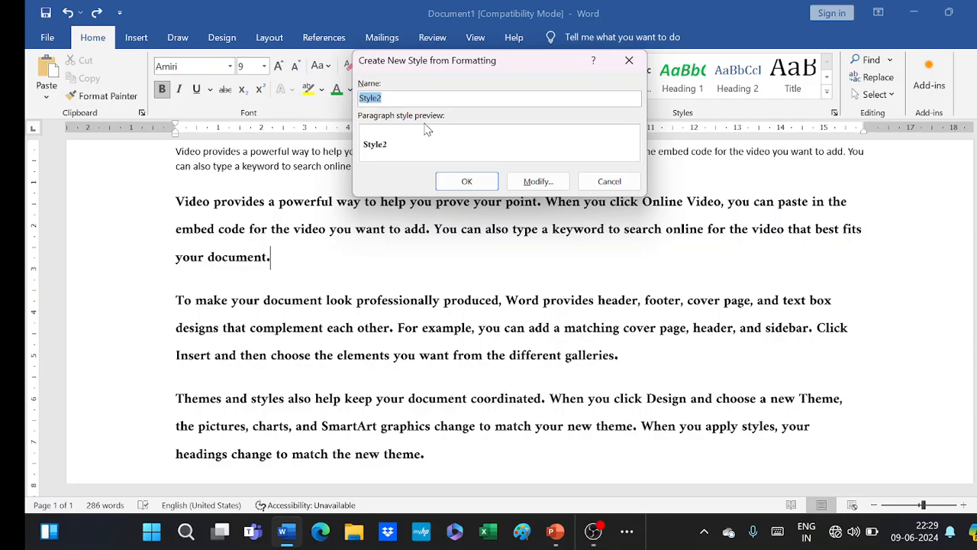
{"action": "type", "text": "new"}
{"action": "key", "text": "BackSpace"}
{"action": "key", "text": "BackSpace"}
{"action": "key", "text": "BackSpace"}
{"action": "type", "text": "my_new_s"}
{"action": "left_click", "coordinate": [458, 184]}
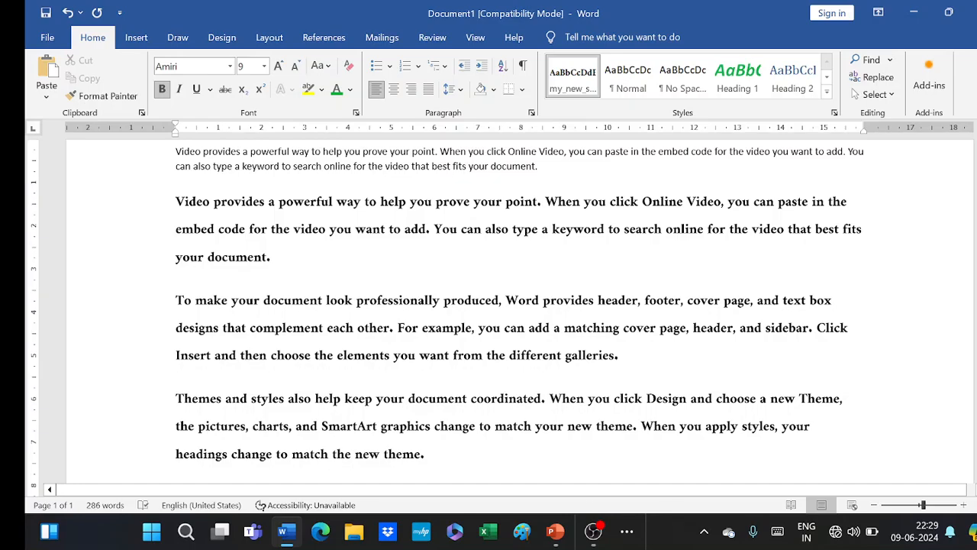
Step: Modify my_new_style to use the Algerian font at 14 pt without bold
{"action": "right_click", "coordinate": [579, 82]}
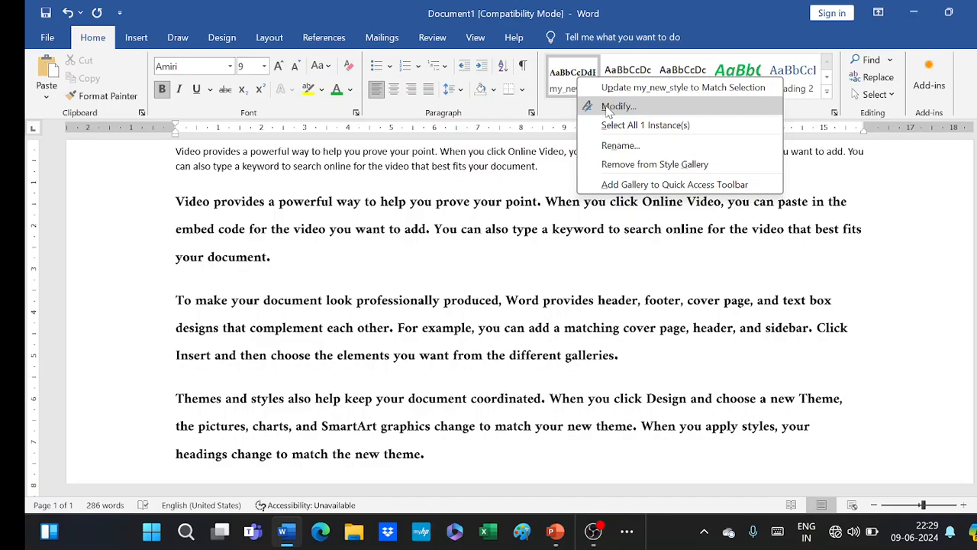
{"action": "left_click", "coordinate": [608, 107]}
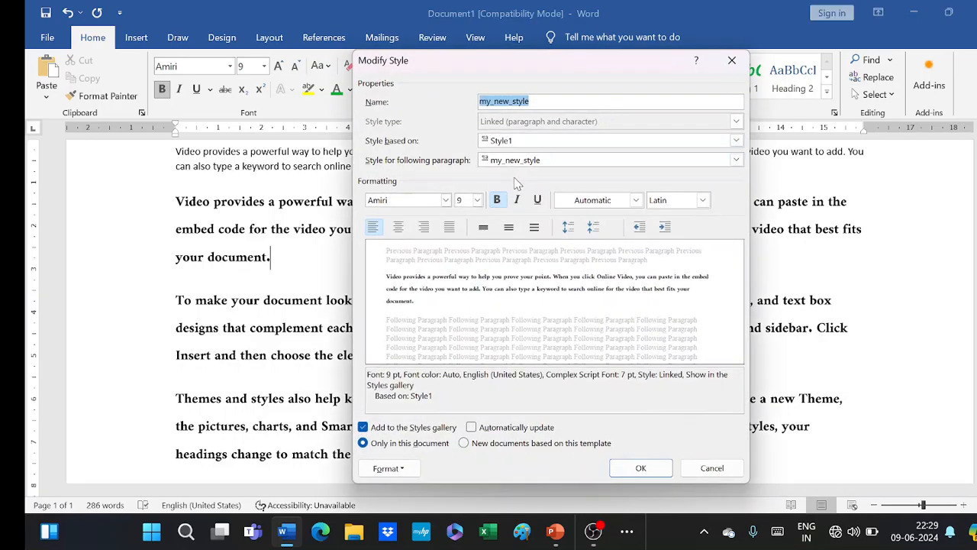
{"action": "left_click", "coordinate": [446, 200]}
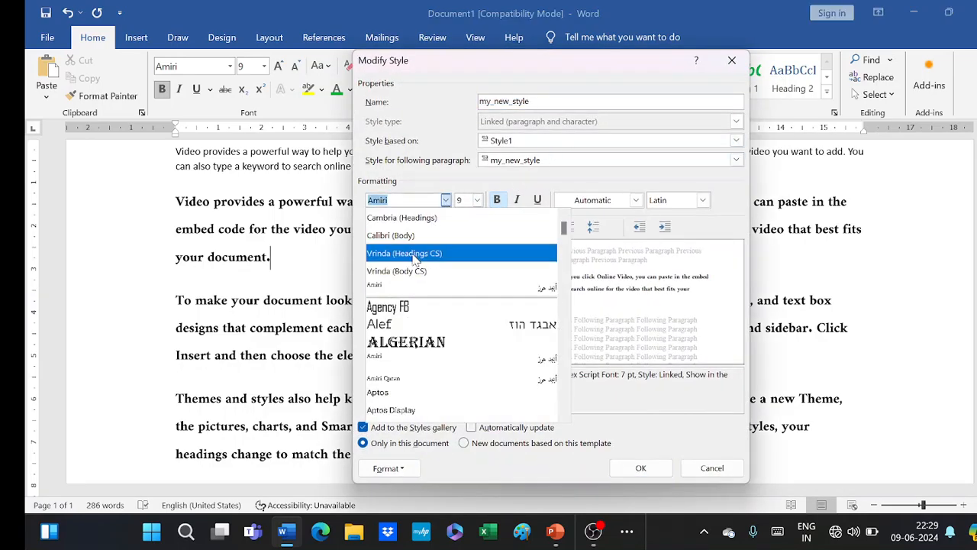
{"action": "left_click", "coordinate": [387, 341]}
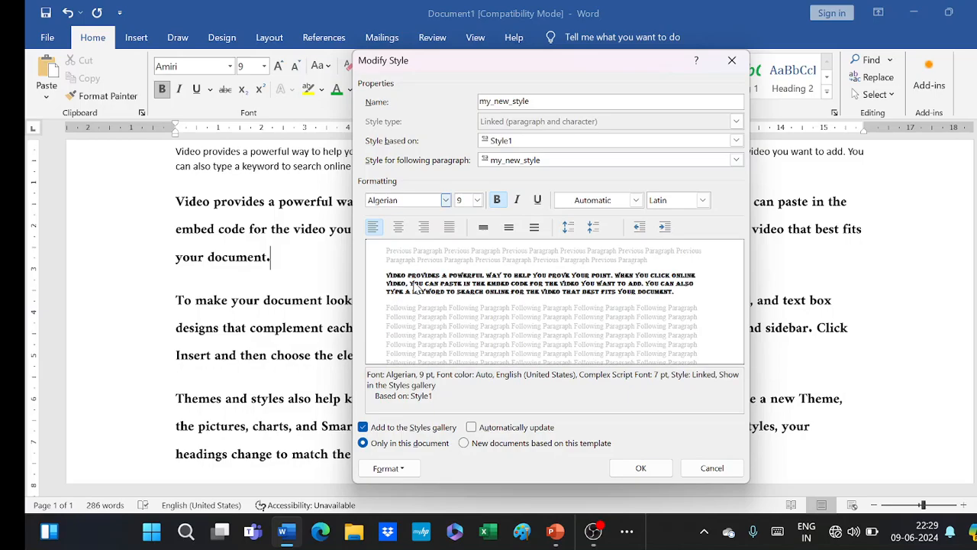
{"action": "left_click", "coordinate": [478, 200]}
{"action": "left_click", "coordinate": [464, 267]}
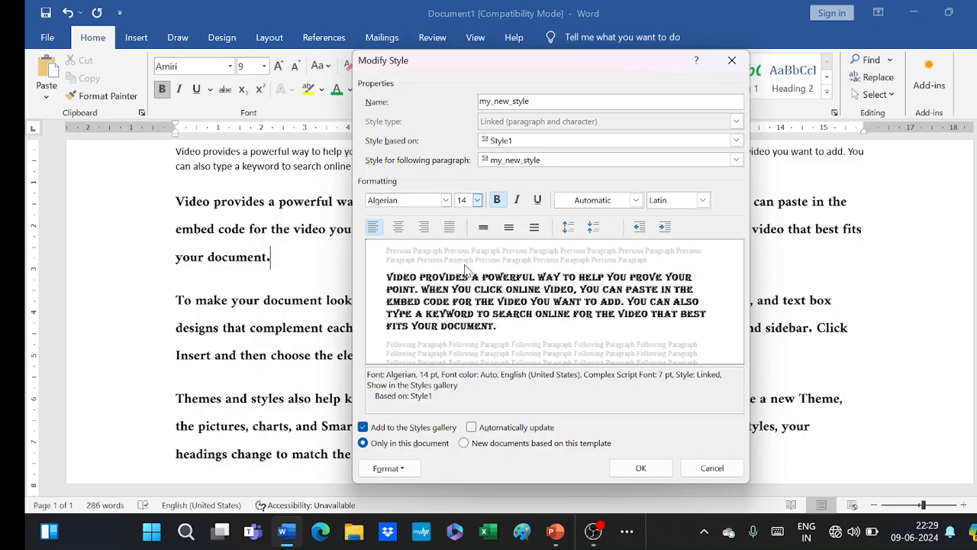
{"action": "left_click", "coordinate": [496, 200]}
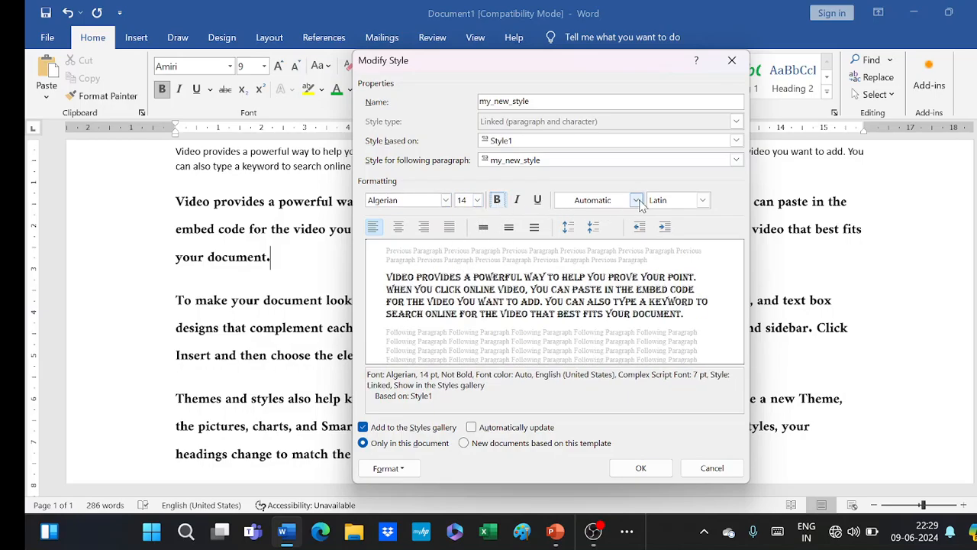
Step: Give my_new_style the custom dark blue font colour RGB(0,0,204) and save the style changes
{"action": "left_click", "coordinate": [637, 201]}
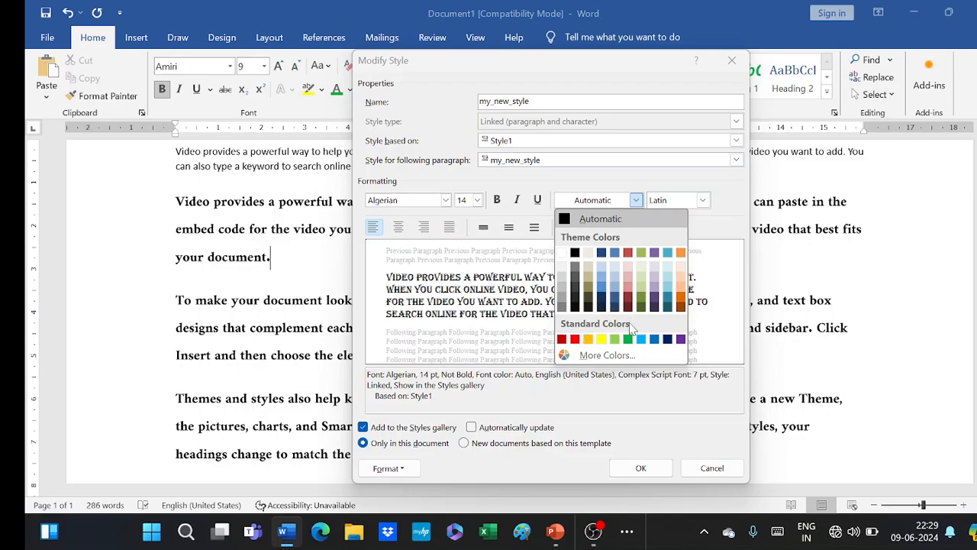
{"action": "left_click", "coordinate": [608, 356]}
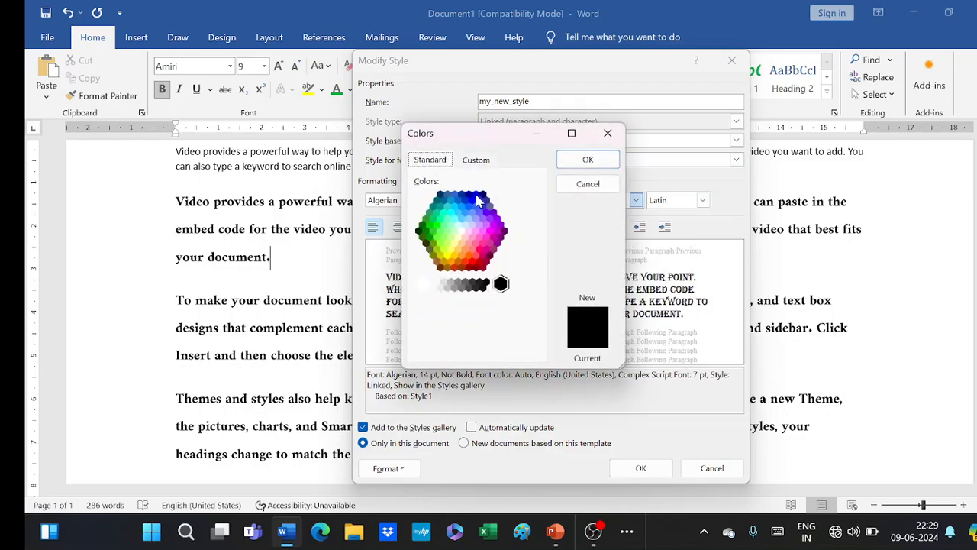
{"action": "left_click", "coordinate": [478, 197]}
{"action": "left_click", "coordinate": [577, 163]}
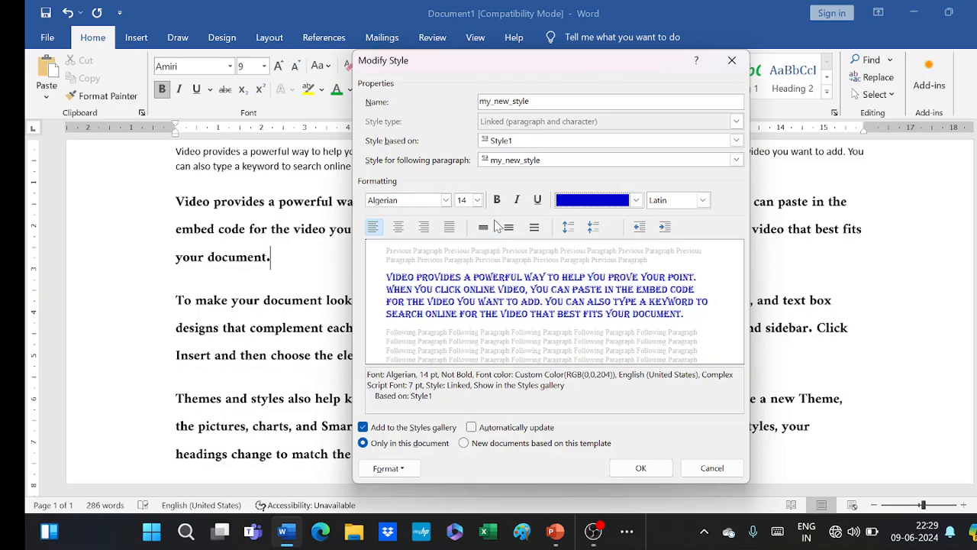
{"action": "left_click", "coordinate": [641, 469]}
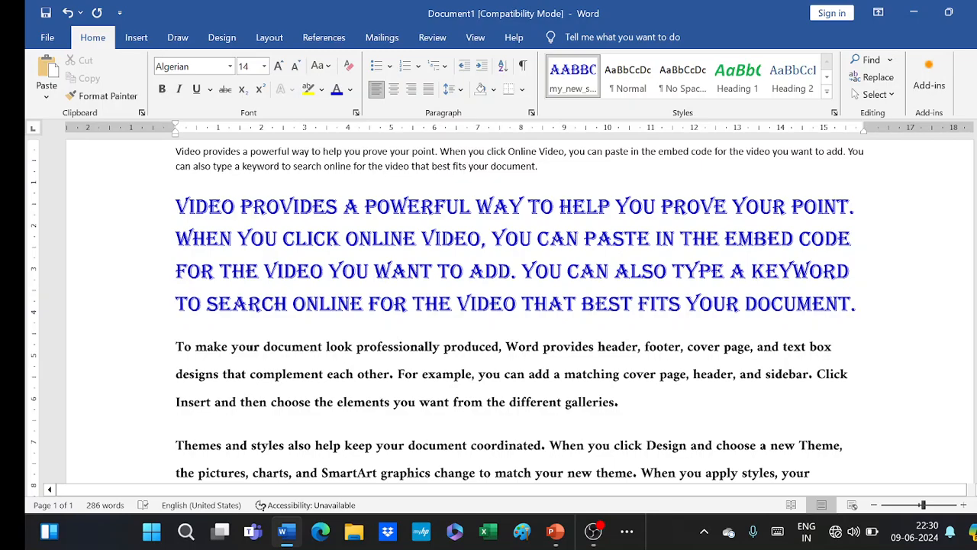
Step: Apply my_new_style to the words "To make your" at the start of the second bold paragraph
{"action": "left_click_drag", "start_coordinate": [176, 345], "coordinate": [263, 348]}
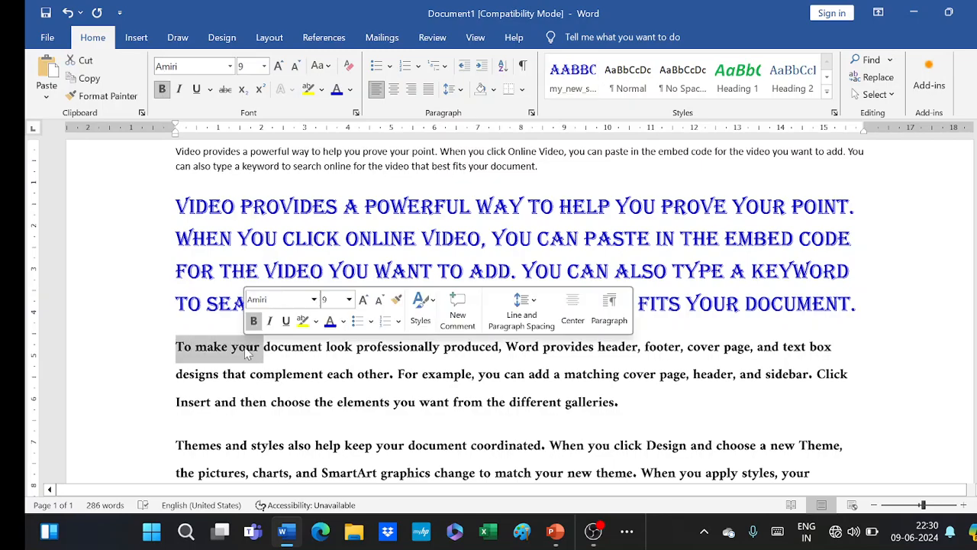
{"action": "left_click", "coordinate": [572, 72]}
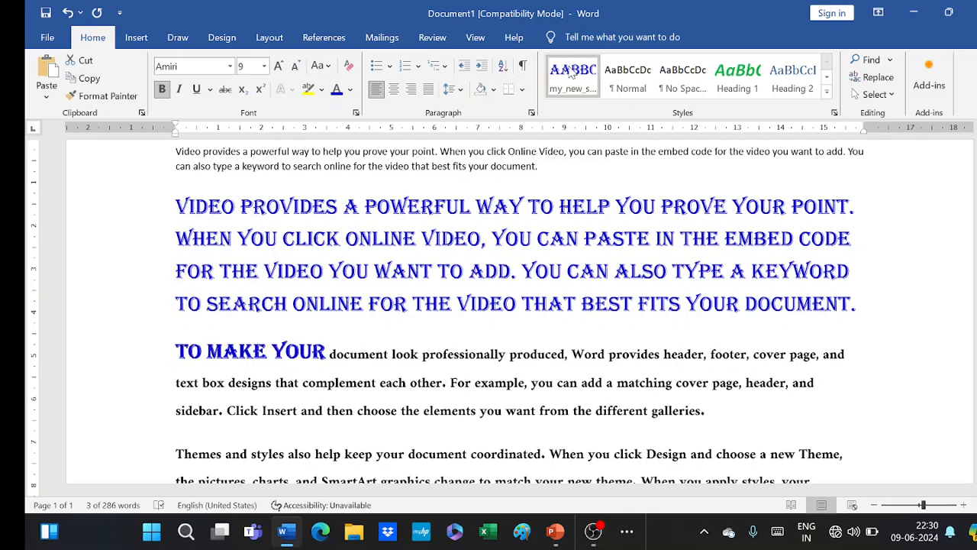
{"action": "left_click", "coordinate": [452, 304]}
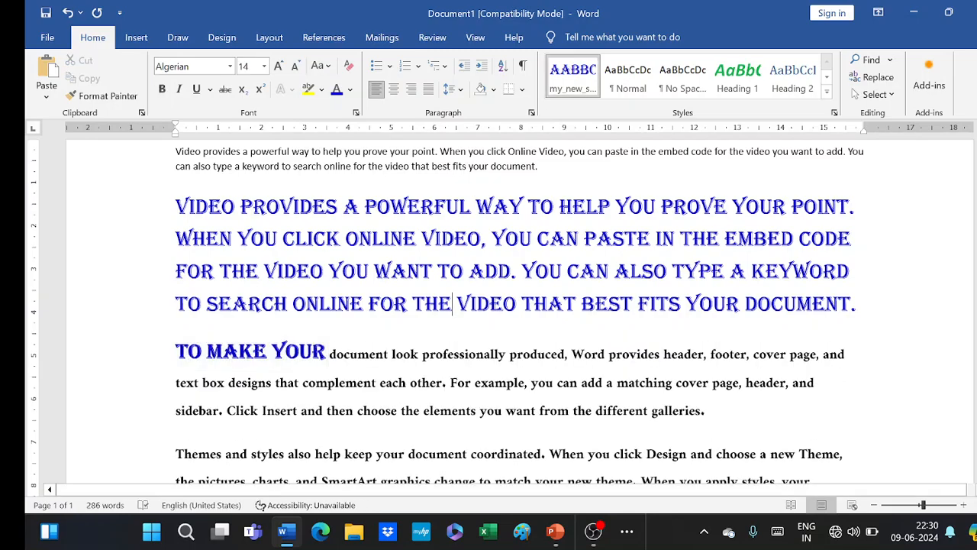
Step: Review the settings of my_new_style in the Modify Style dialog and close it without changes
{"action": "right_click", "coordinate": [577, 74]}
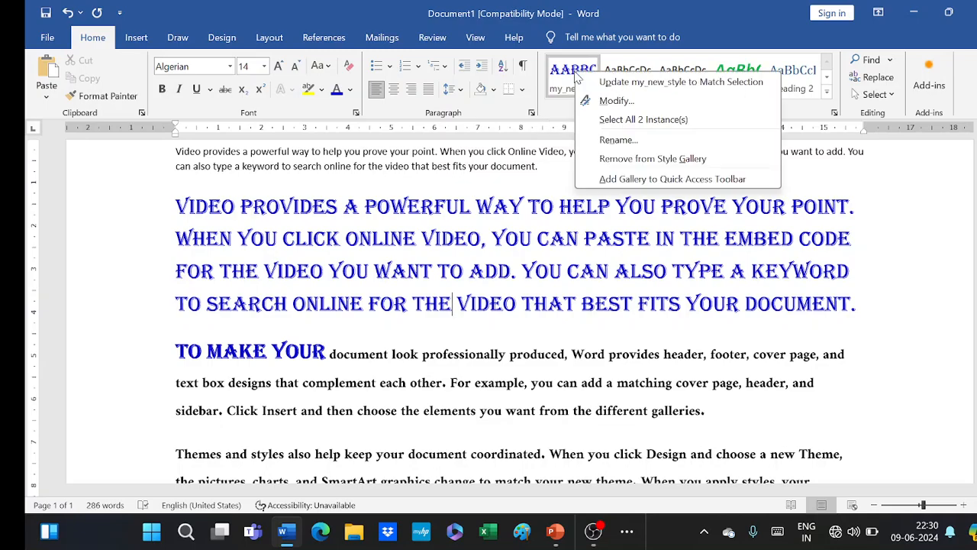
{"action": "left_click", "coordinate": [615, 100]}
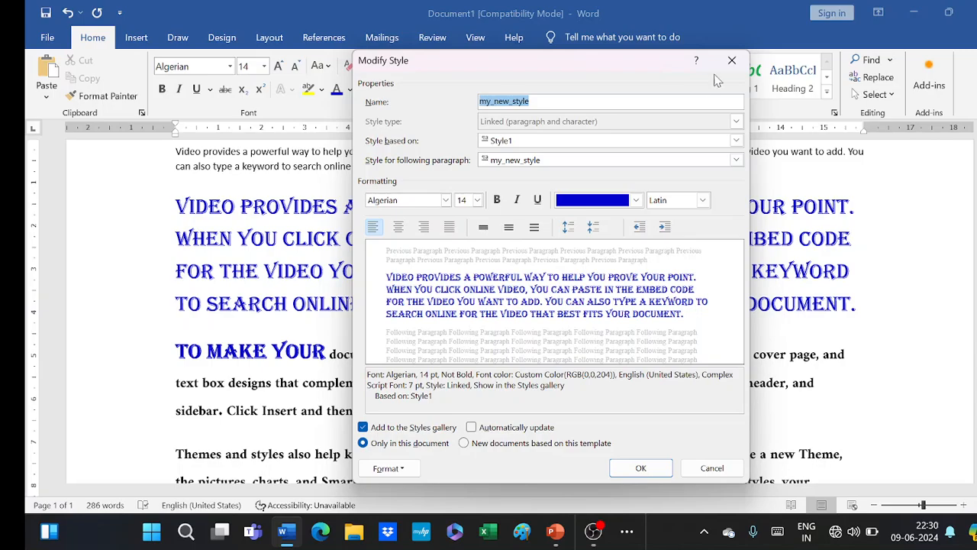
{"action": "left_click", "coordinate": [732, 59]}
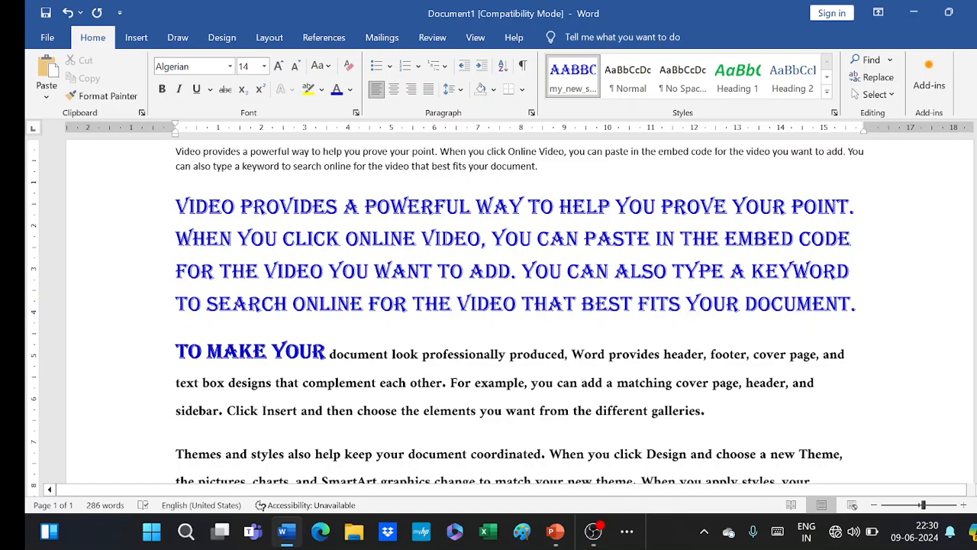
Step: Copy the formatting of "To make your" onto "Word provides header, footer, cover page, and" with Format Painter
{"action": "scroll", "coordinate": [501, 312], "scroll_direction": "down", "scroll_amount": 2}
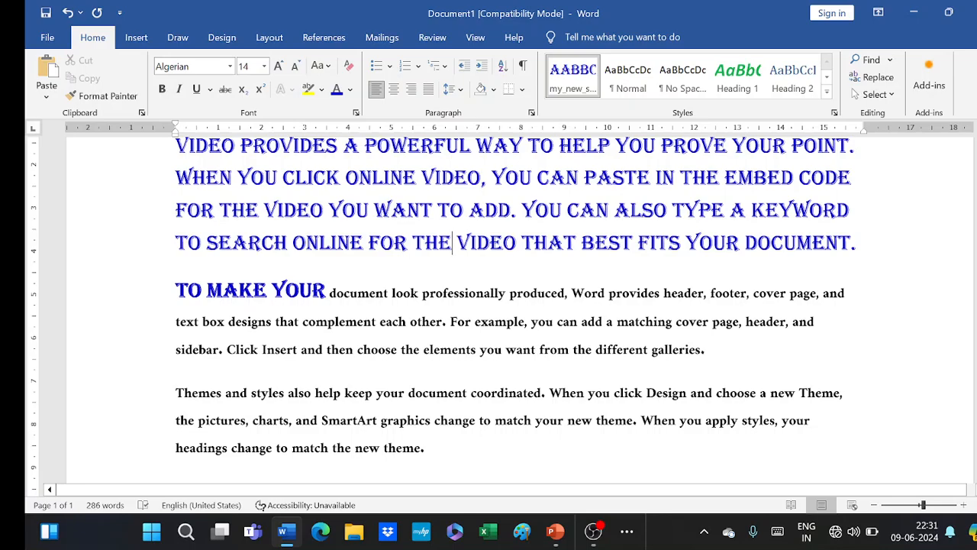
{"action": "left_click_drag", "start_coordinate": [176, 290], "coordinate": [321, 293]}
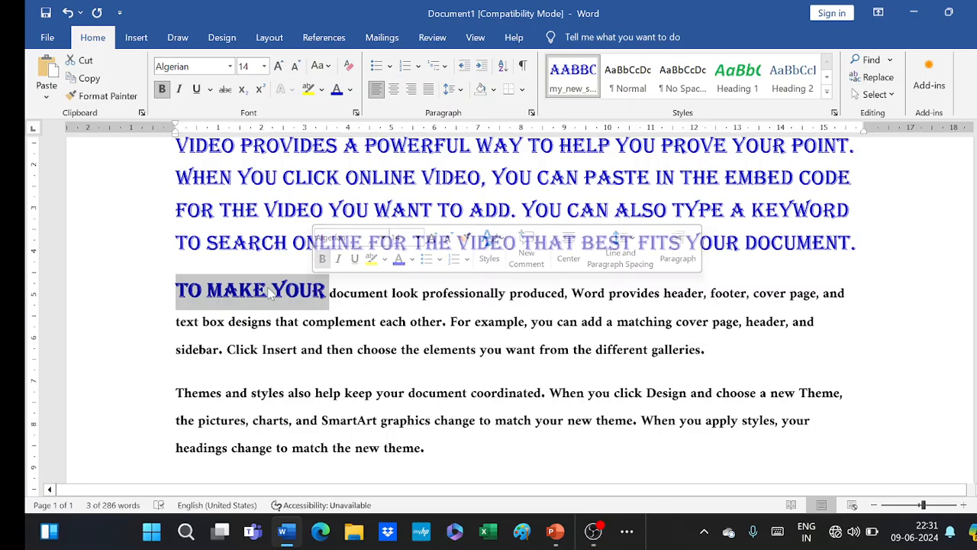
{"action": "left_click", "coordinate": [103, 95]}
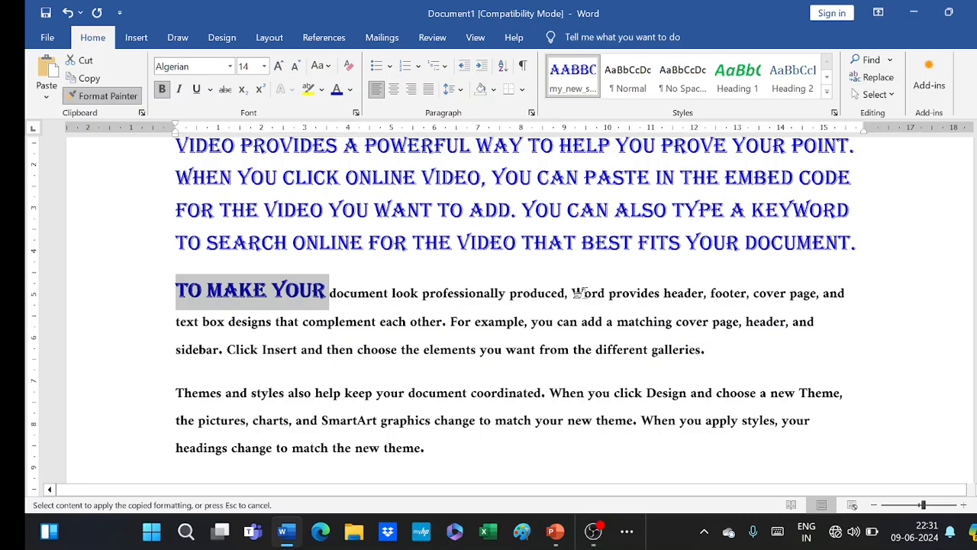
{"action": "left_click_drag", "start_coordinate": [578, 293], "coordinate": [843, 294]}
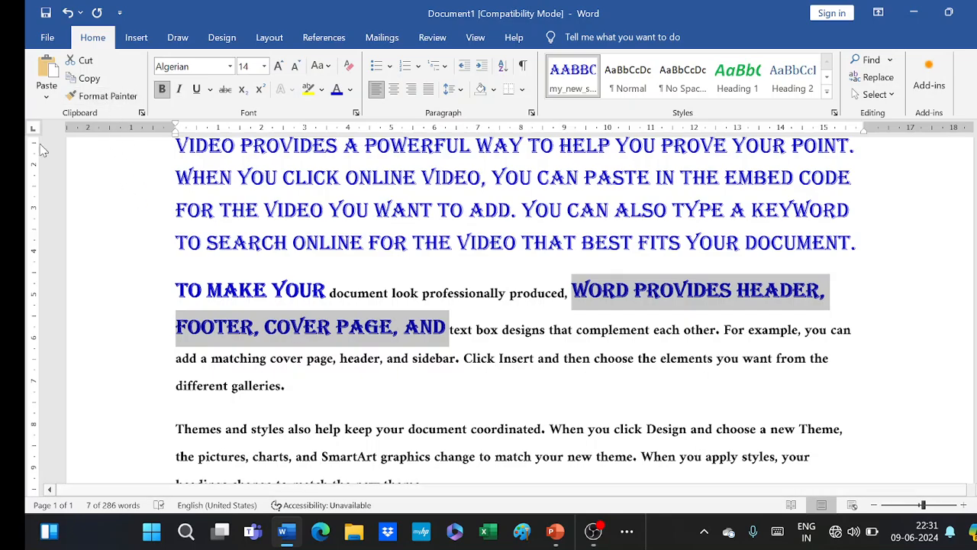
Step: Copy the my_new_style formatting onto "Themes and styles also" and "Click Insert and then choose" with Format Painter
{"action": "left_click", "coordinate": [101, 97]}
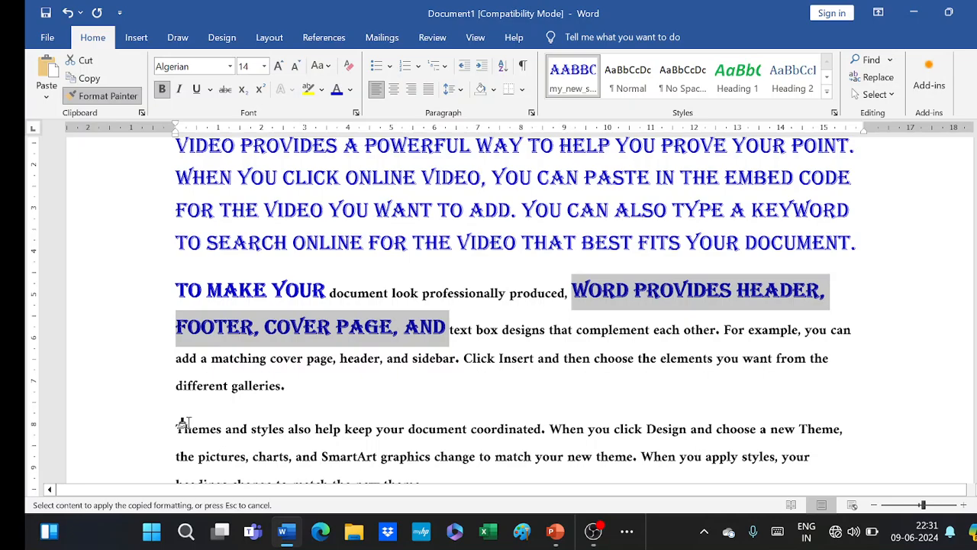
{"action": "left_click_drag", "start_coordinate": [178, 427], "coordinate": [313, 432]}
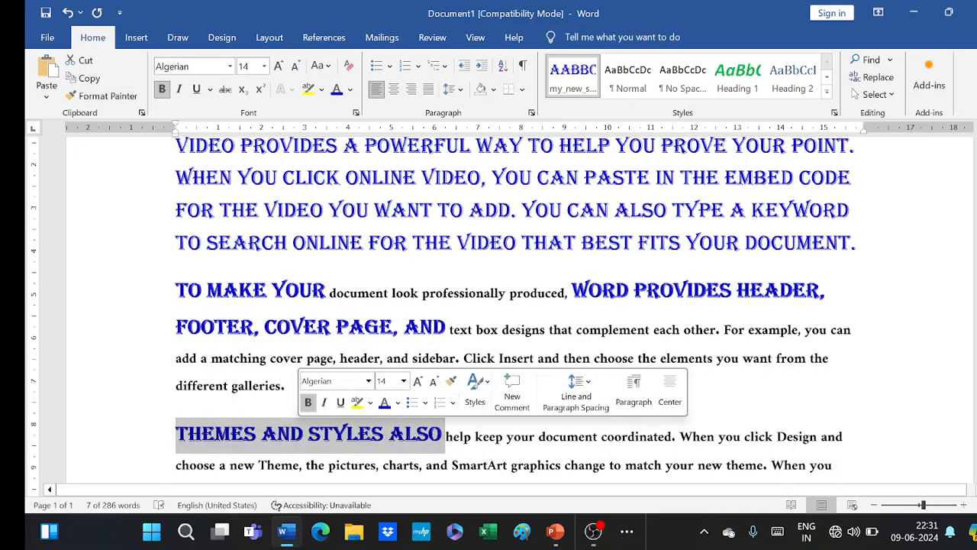
{"action": "left_click", "coordinate": [102, 97]}
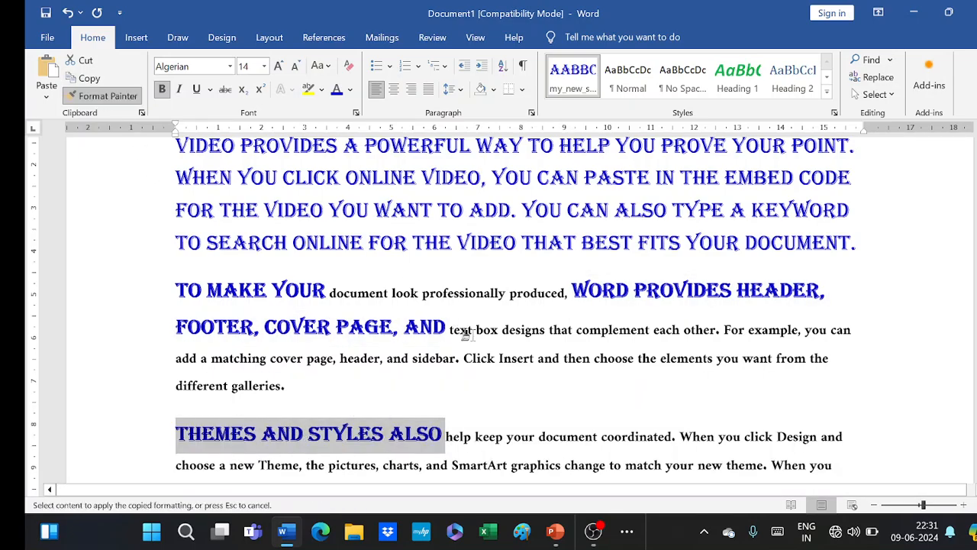
{"action": "mouse_move", "coordinate": [462, 357]}
{"action": "left_mouse_down"}
{"action": "mouse_move", "coordinate": [639, 359]}
{"action": "mouse_move", "coordinate": [615, 367]}
{"action": "left_mouse_up"}
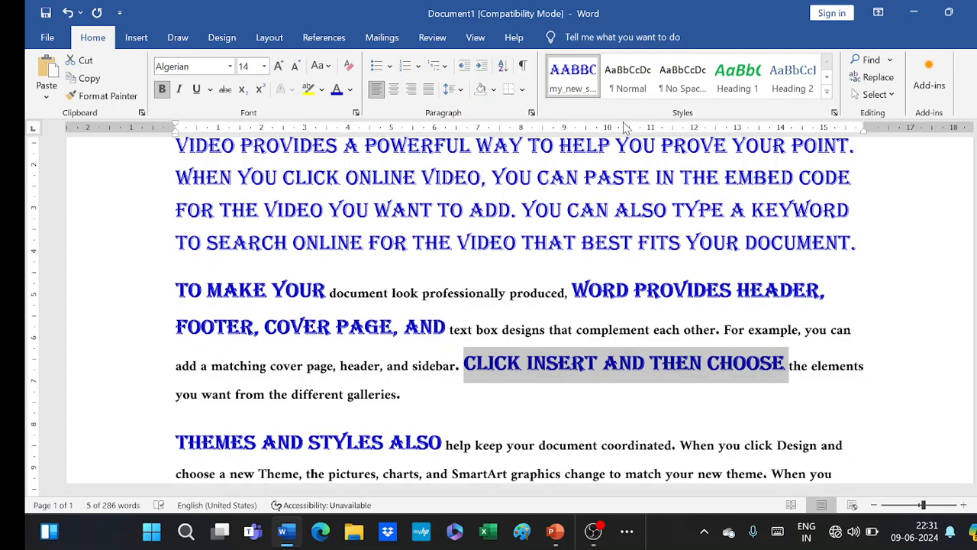
Step: Clear the formatting of "Click Insert and then choose" in the second paragraph
{"action": "left_click", "coordinate": [827, 92]}
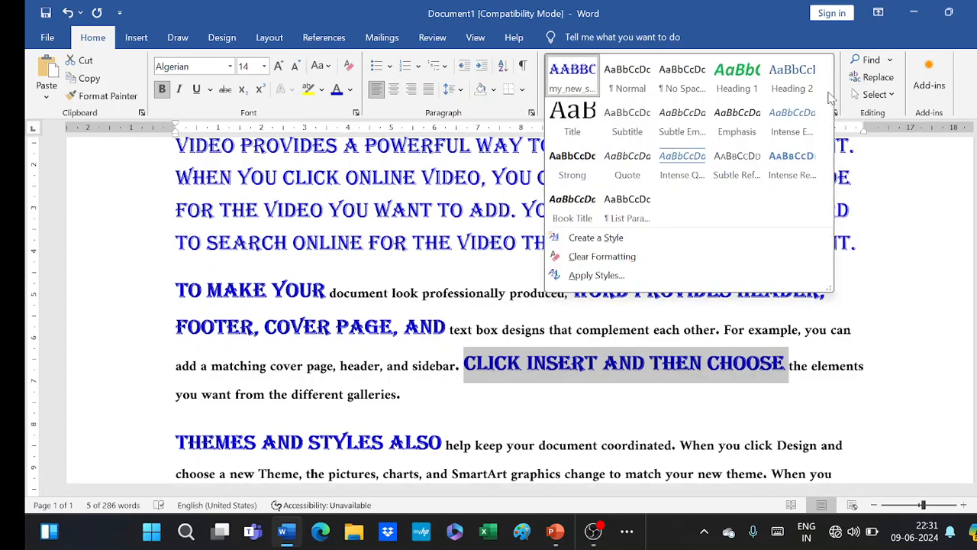
{"action": "left_click", "coordinate": [621, 260]}
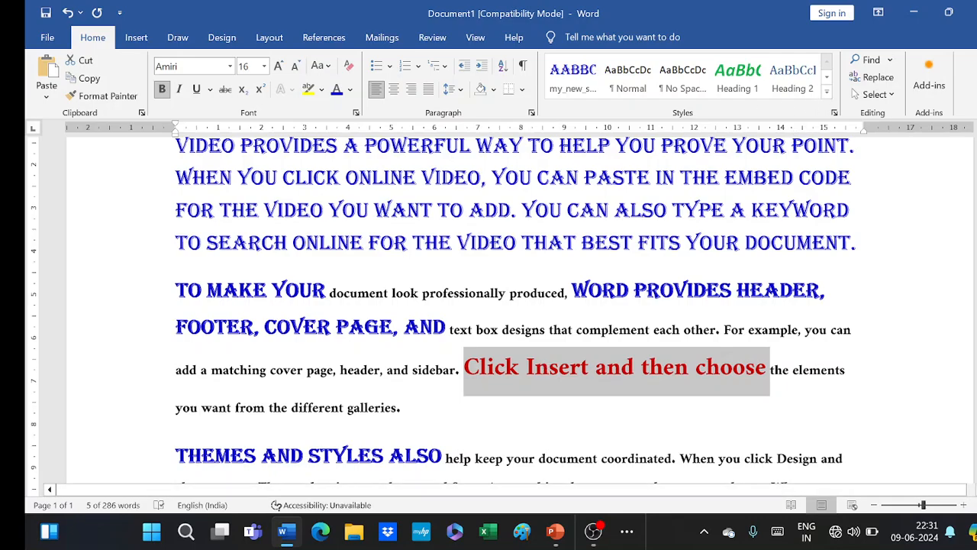
{"action": "left_click", "coordinate": [654, 291]}
Step: Clear the formatting of "footer, cover page, and text" in the second paragraph
{"action": "left_click_drag", "start_coordinate": [186, 327], "coordinate": [462, 335]}
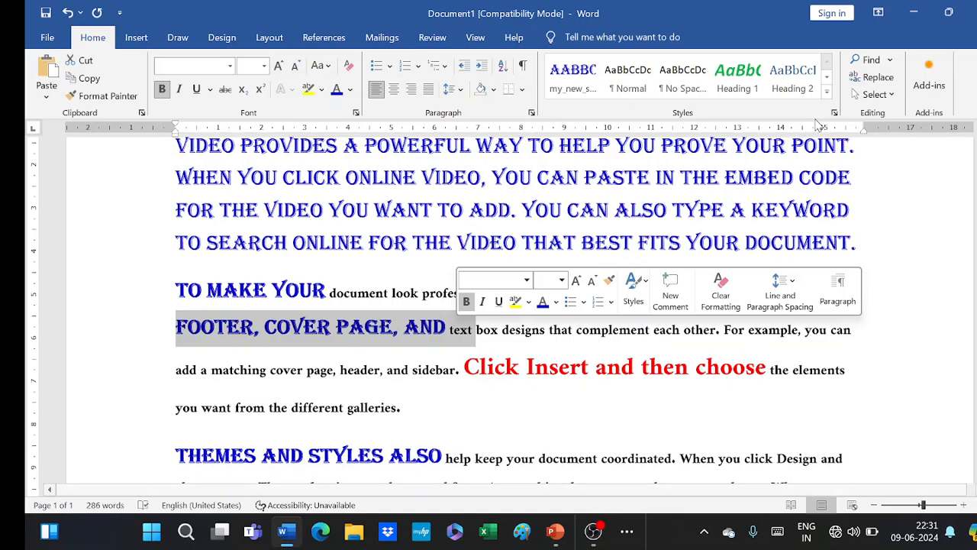
{"action": "left_click", "coordinate": [834, 113]}
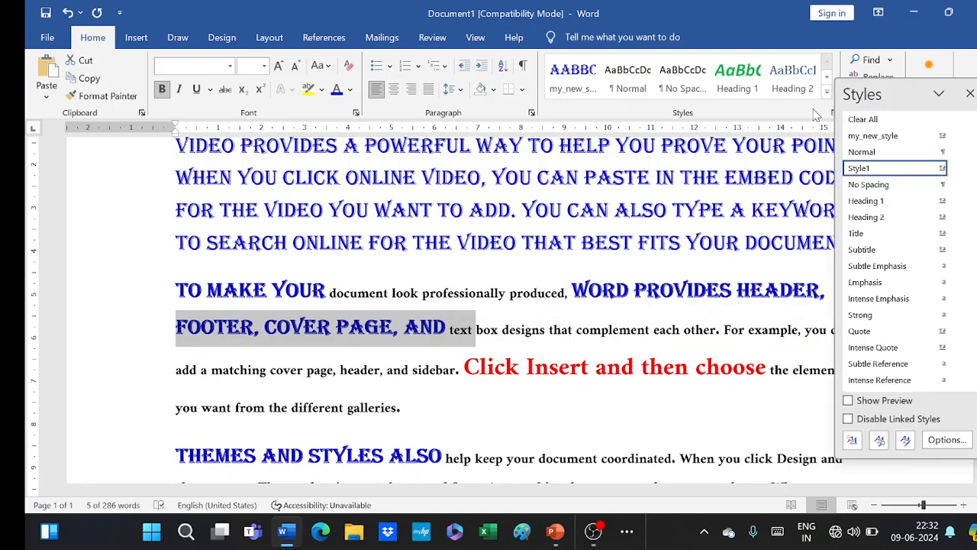
{"action": "left_click", "coordinate": [970, 93]}
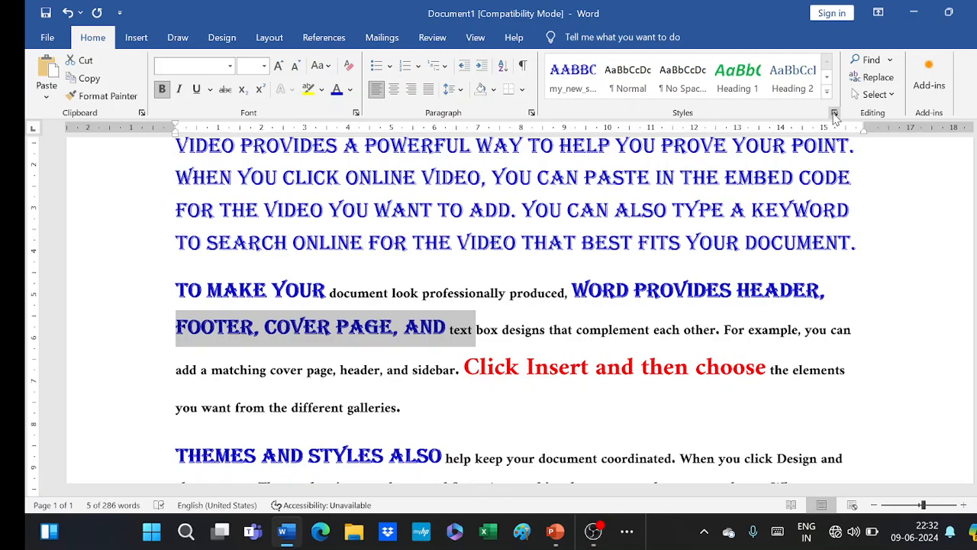
{"action": "left_click", "coordinate": [835, 113]}
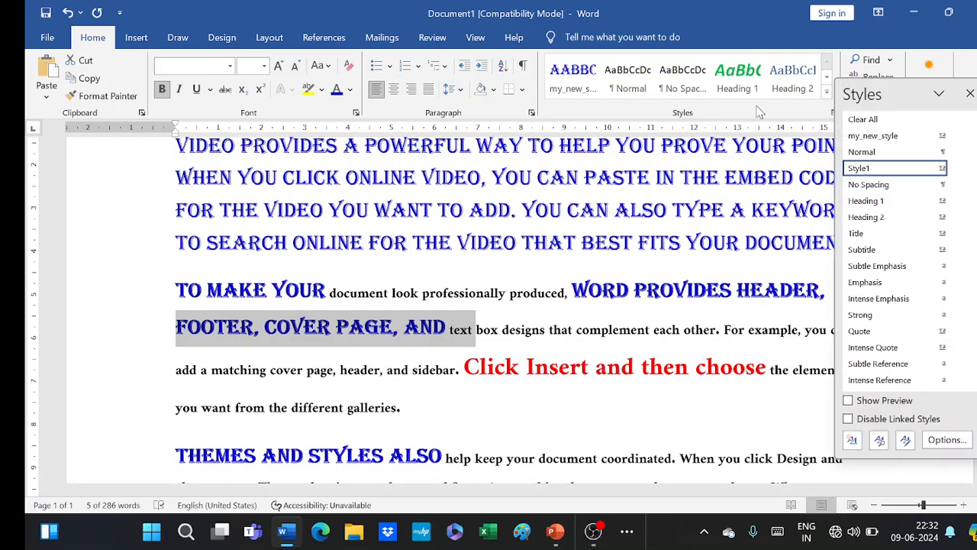
{"action": "left_click", "coordinate": [970, 93]}
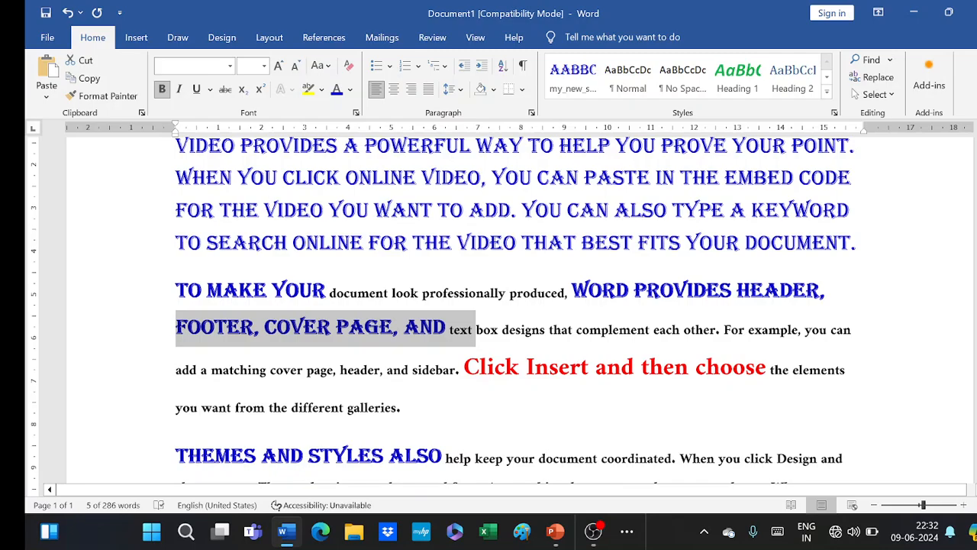
{"action": "left_click", "coordinate": [828, 95]}
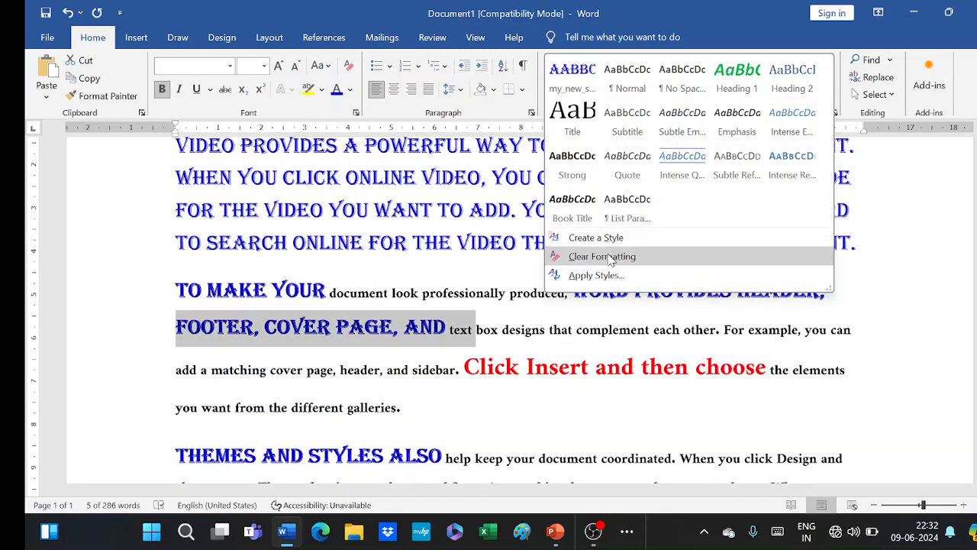
{"action": "left_click", "coordinate": [603, 257]}
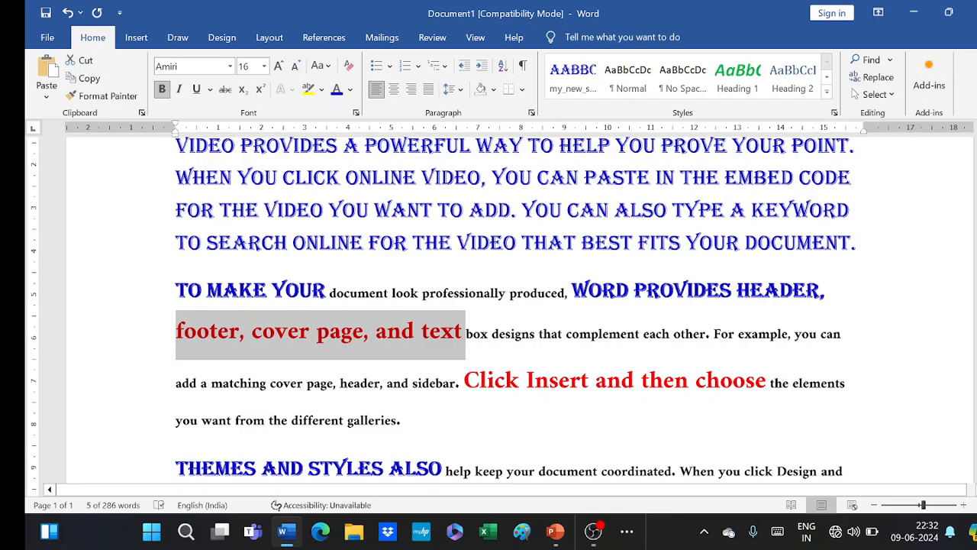
{"action": "key", "text": "Left"}
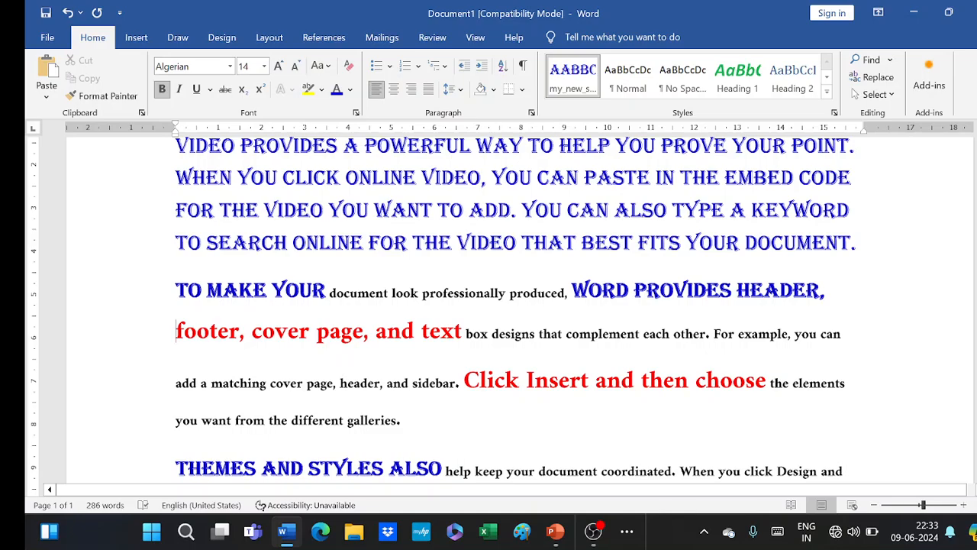
{"action": "left_click_drag", "start_coordinate": [177, 333], "coordinate": [473, 345]}
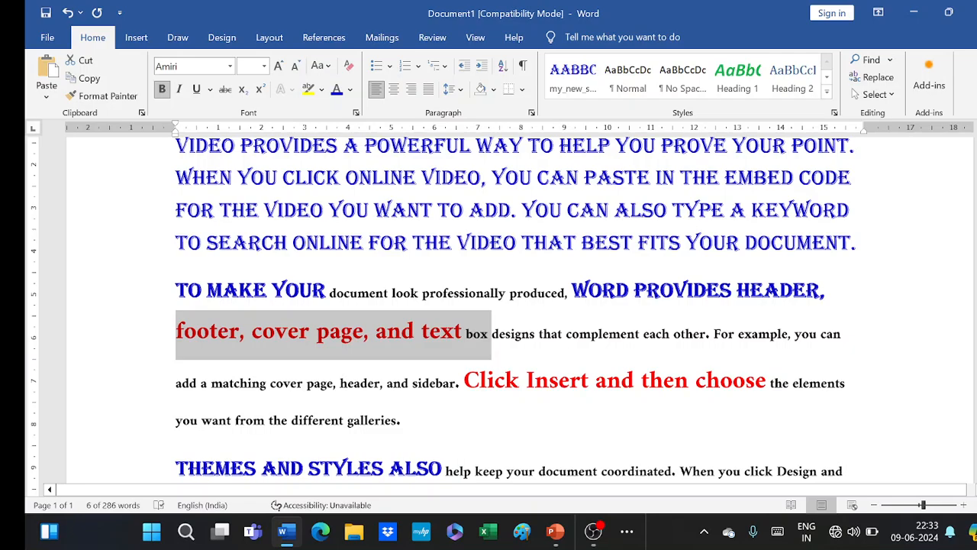
{"action": "left_click", "coordinate": [521, 336]}
{"action": "left_click_drag", "start_coordinate": [522, 336], "coordinate": [500, 339]}
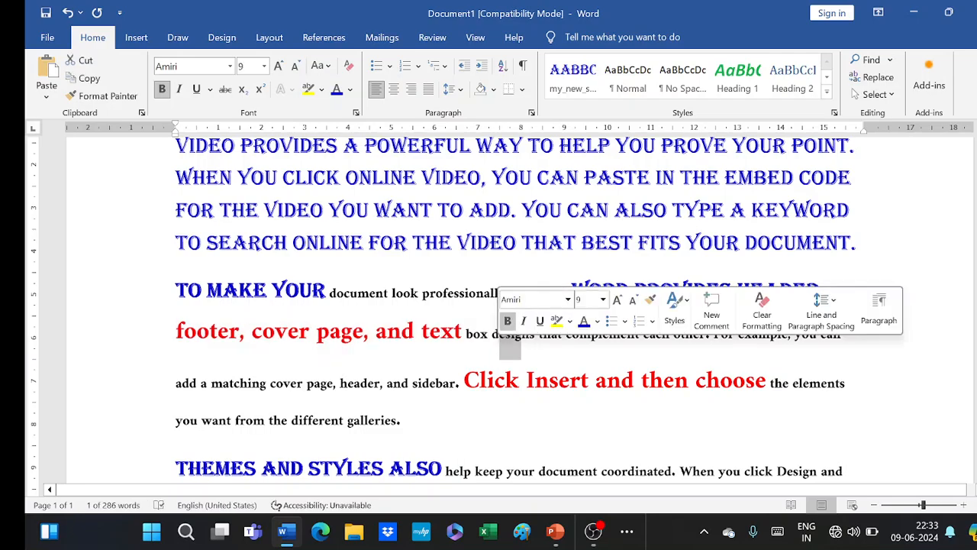
Step: Apply my_new_style to the whole "To make your document" paragraph and remove that style from the Style Gallery
{"action": "left_click", "coordinate": [549, 380]}
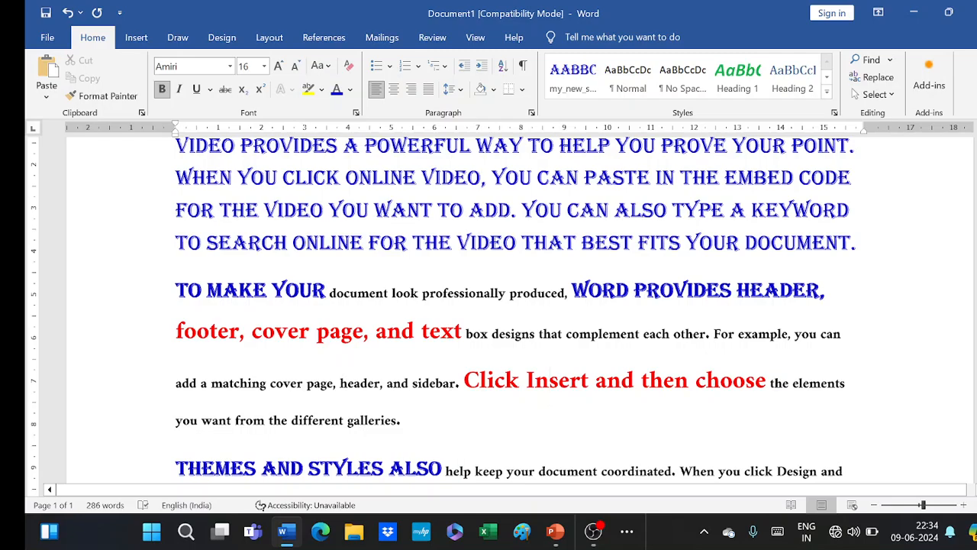
{"action": "left_click", "coordinate": [574, 72]}
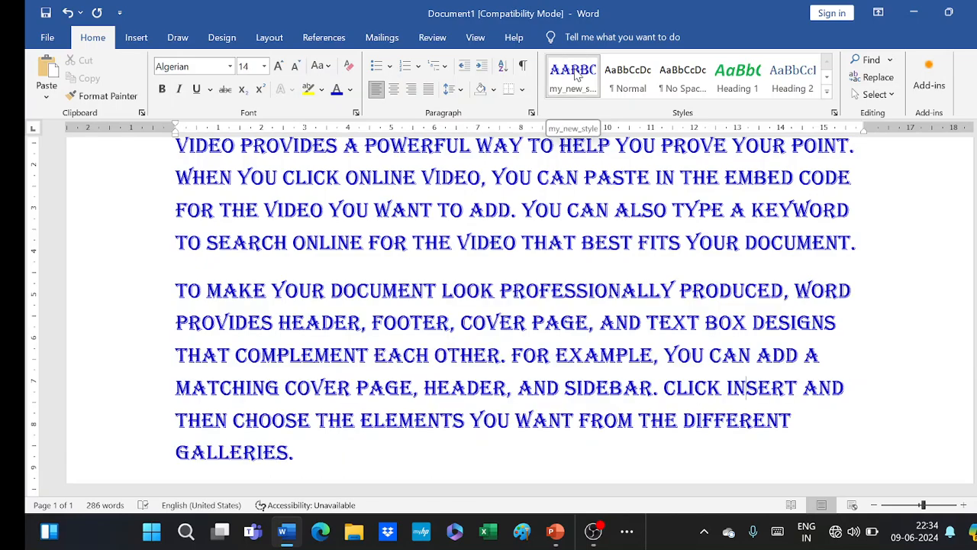
{"action": "right_click", "coordinate": [576, 74]}
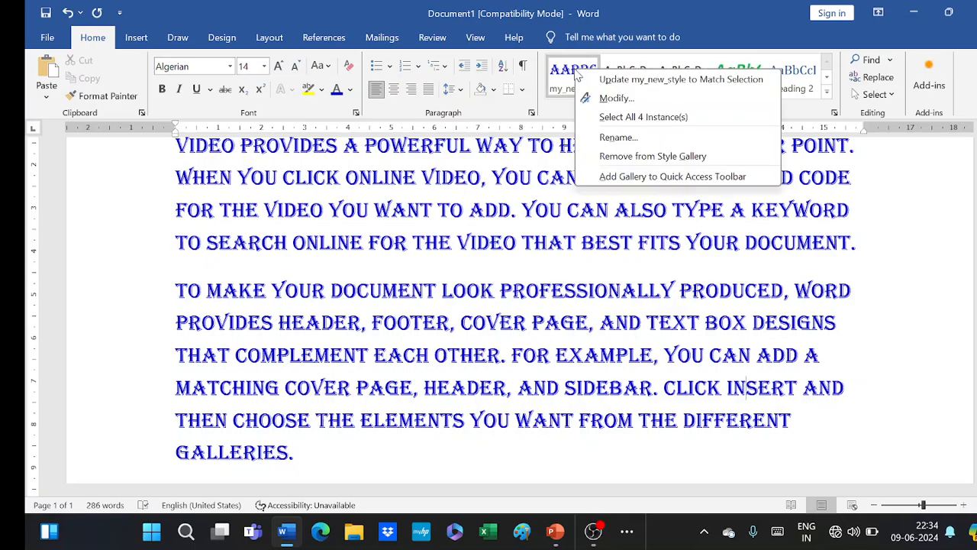
{"action": "left_click", "coordinate": [635, 157]}
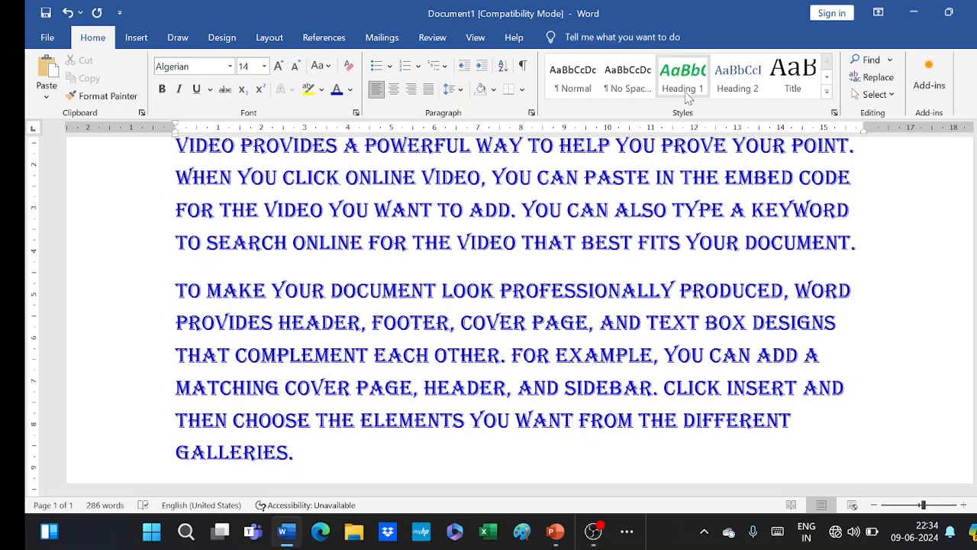
{"action": "left_click", "coordinate": [747, 388]}
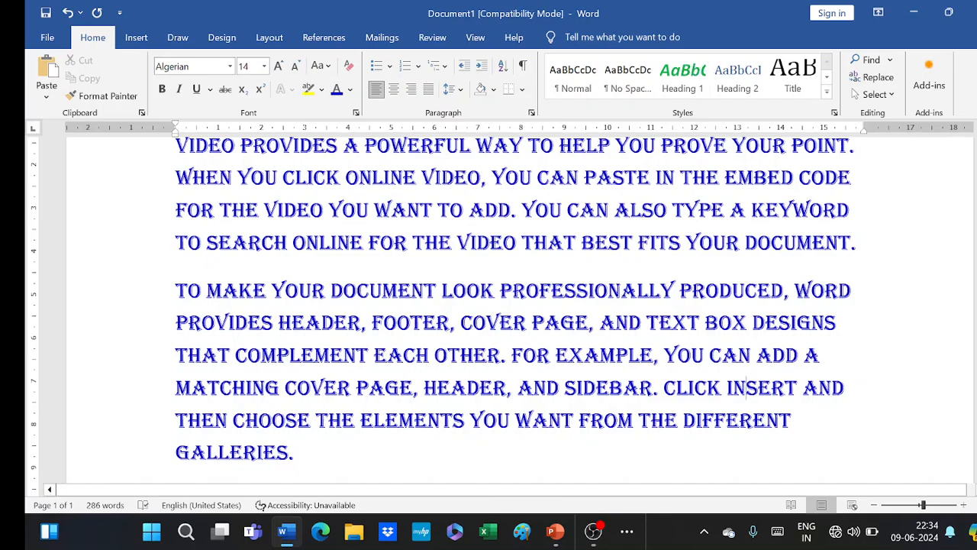